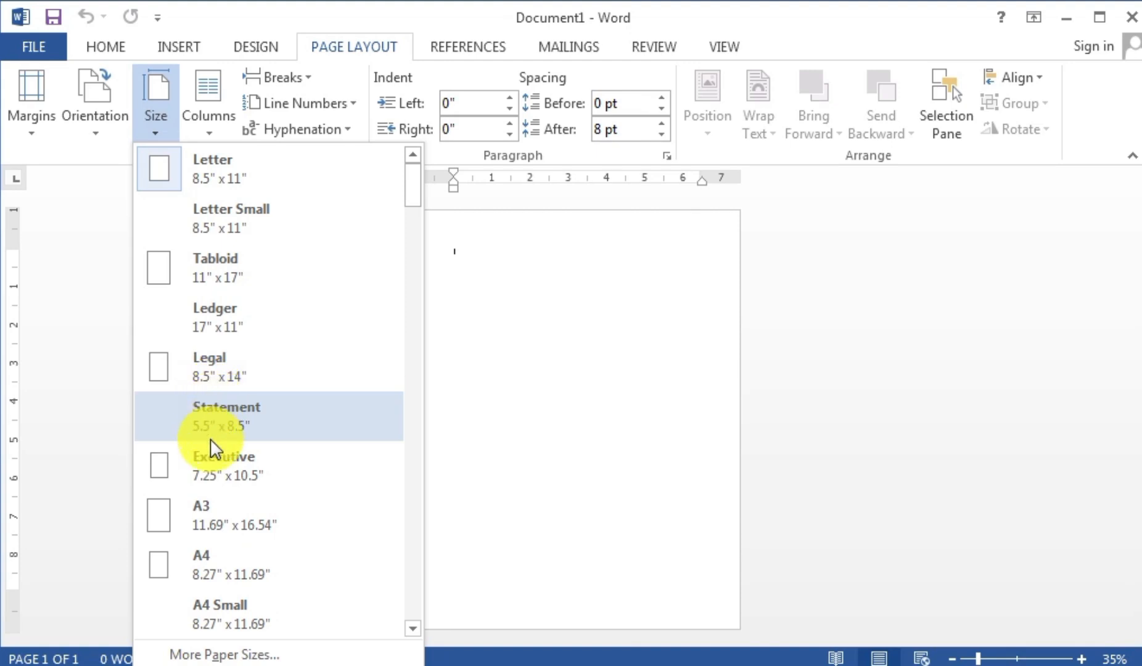
- Set the page to A4 size with Normal margins and landscape orientation
left_click(215, 567)
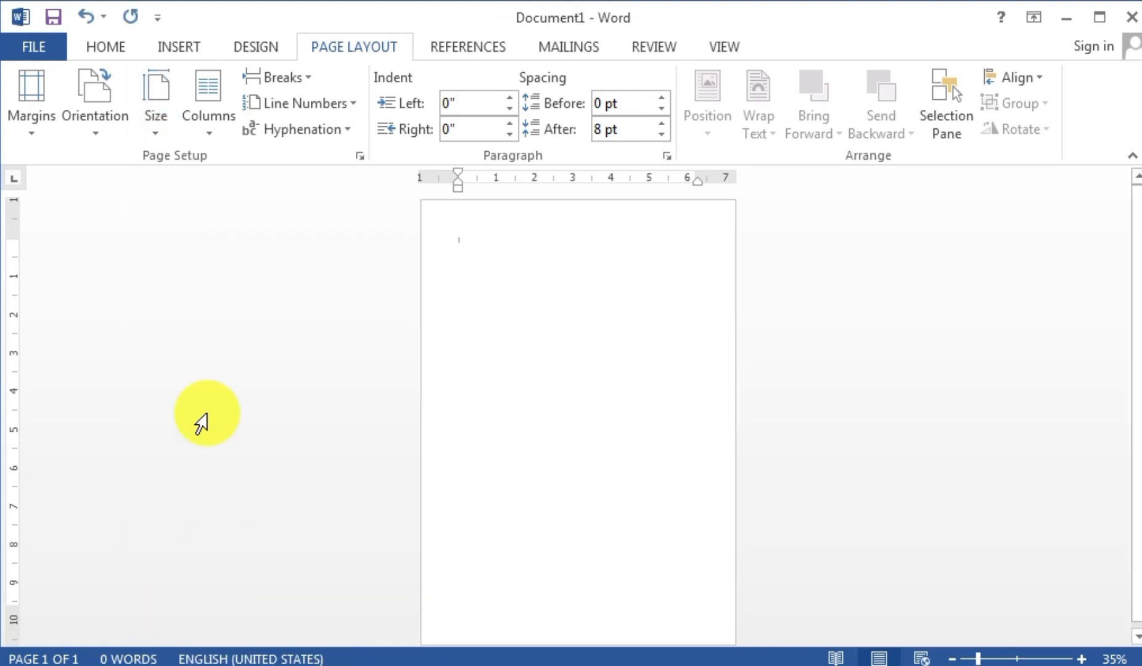
left_click(25, 108)
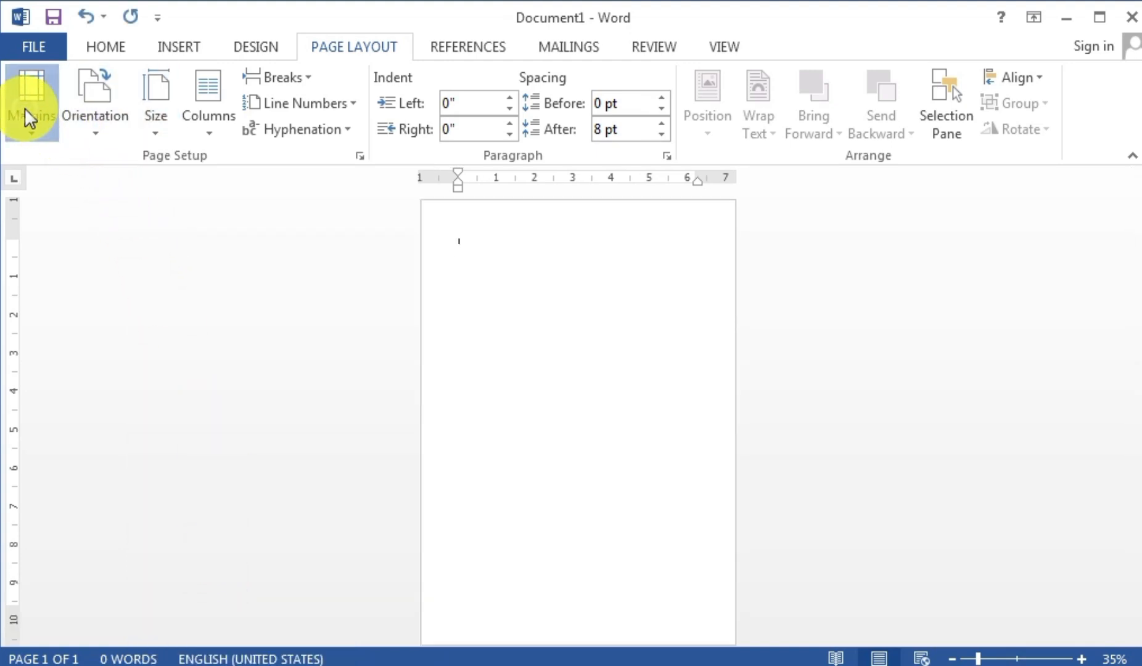
left_click(73, 242)
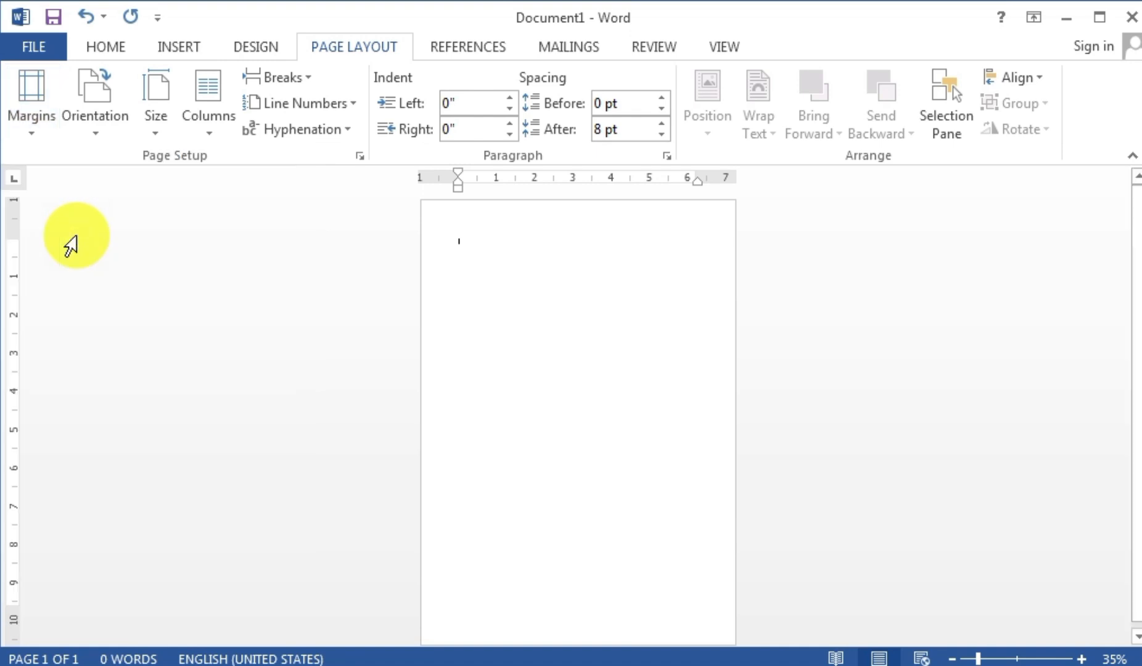
left_click(102, 99)
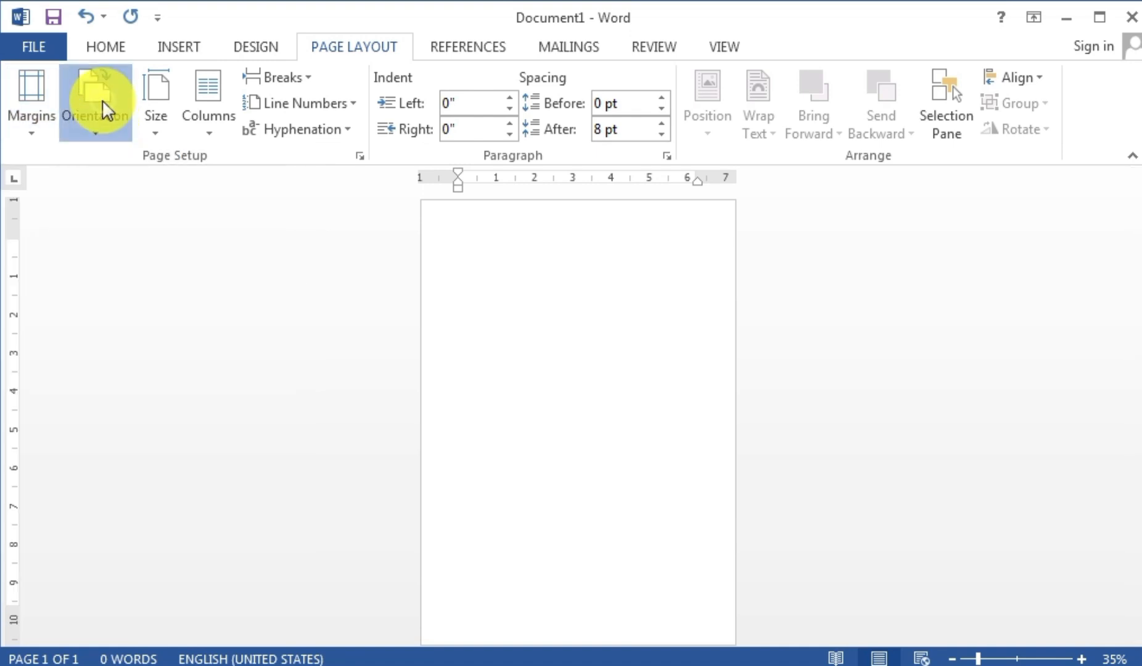
left_click(115, 218)
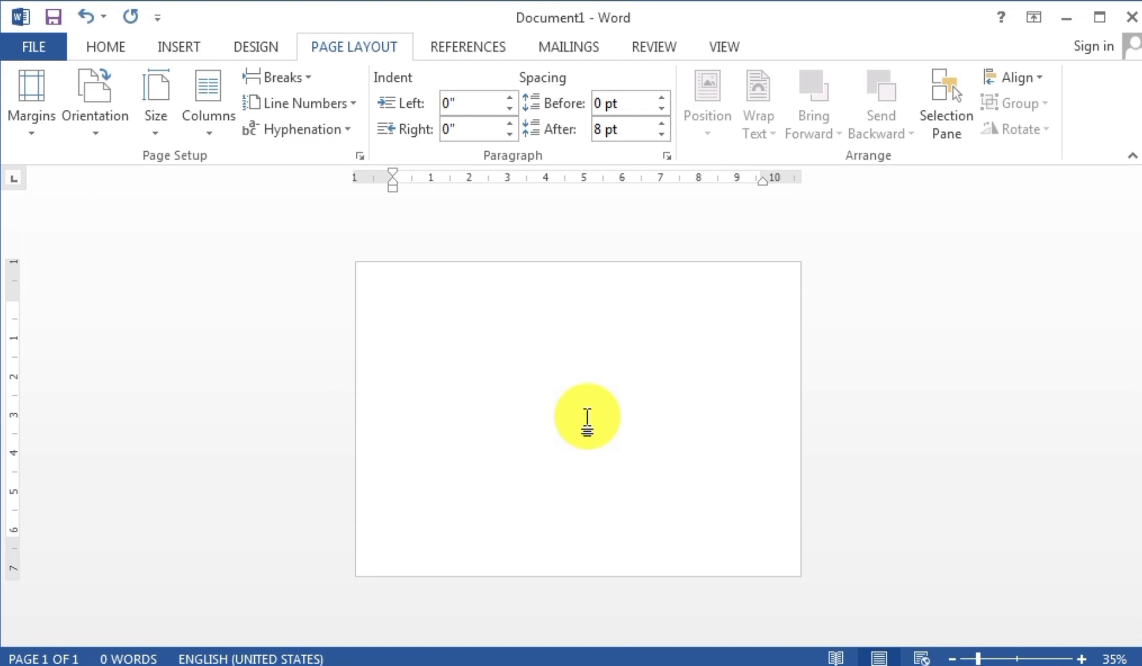
scroll(585, 408, "up", 1, "ctrl")
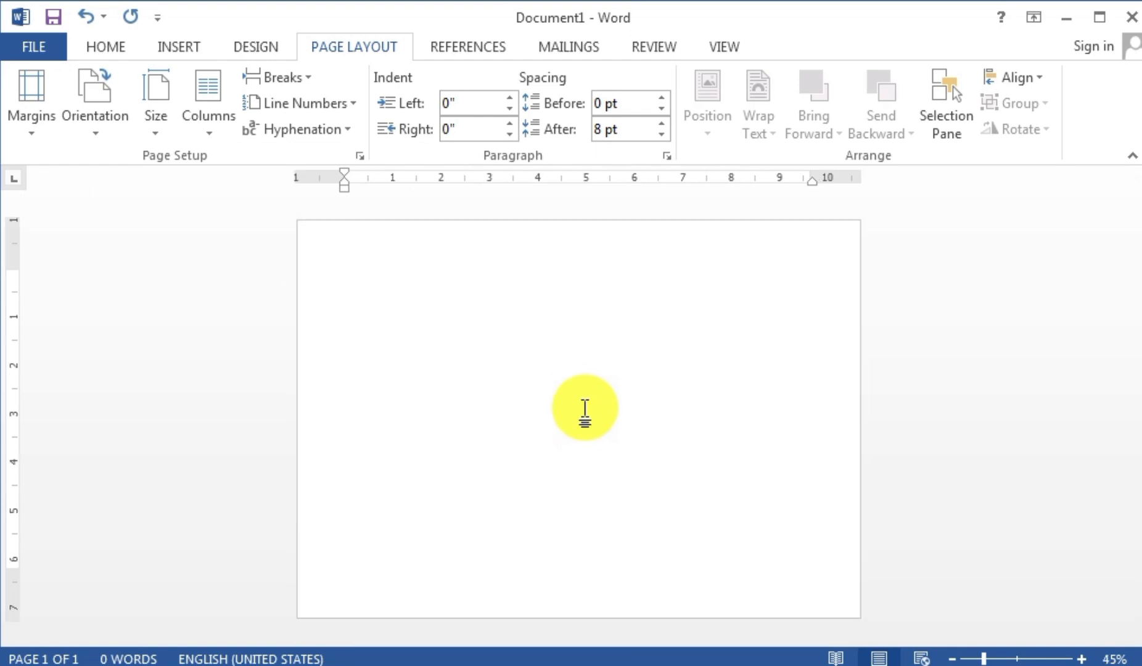
left_click(168, 46)
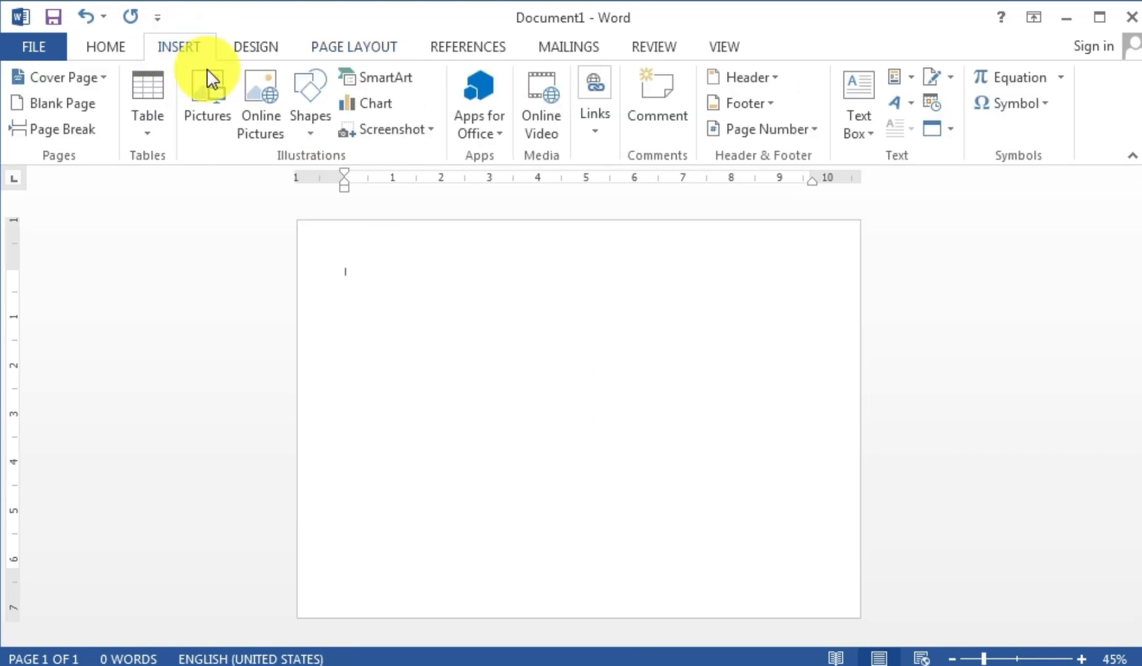
left_click(213, 102)
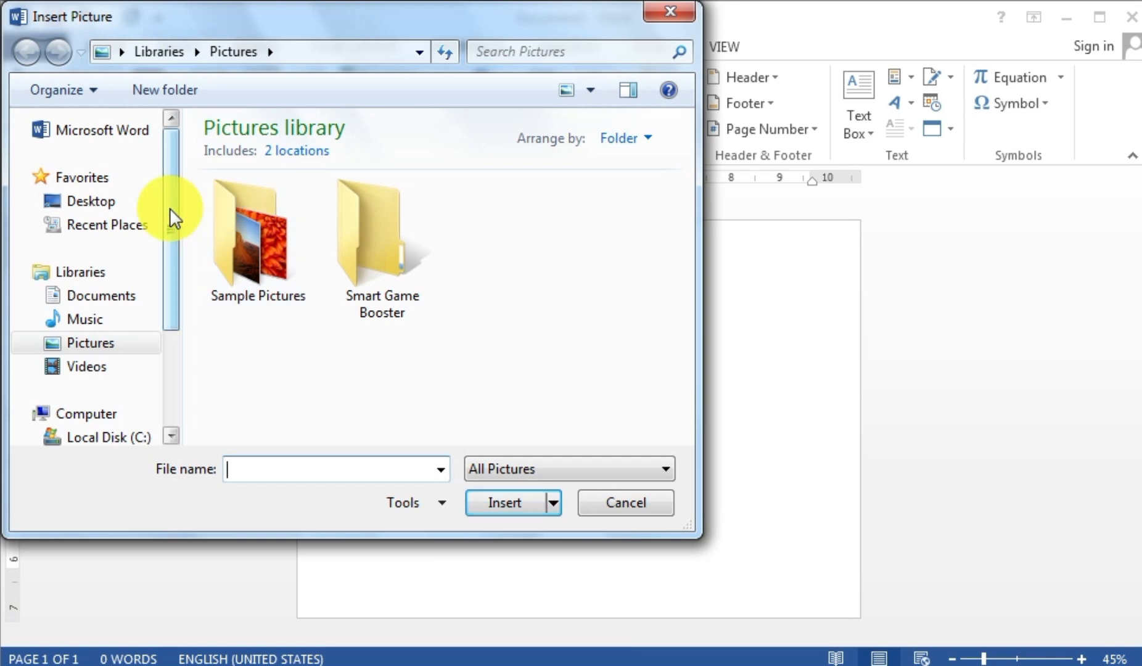
scroll(179, 268, "down", 1)
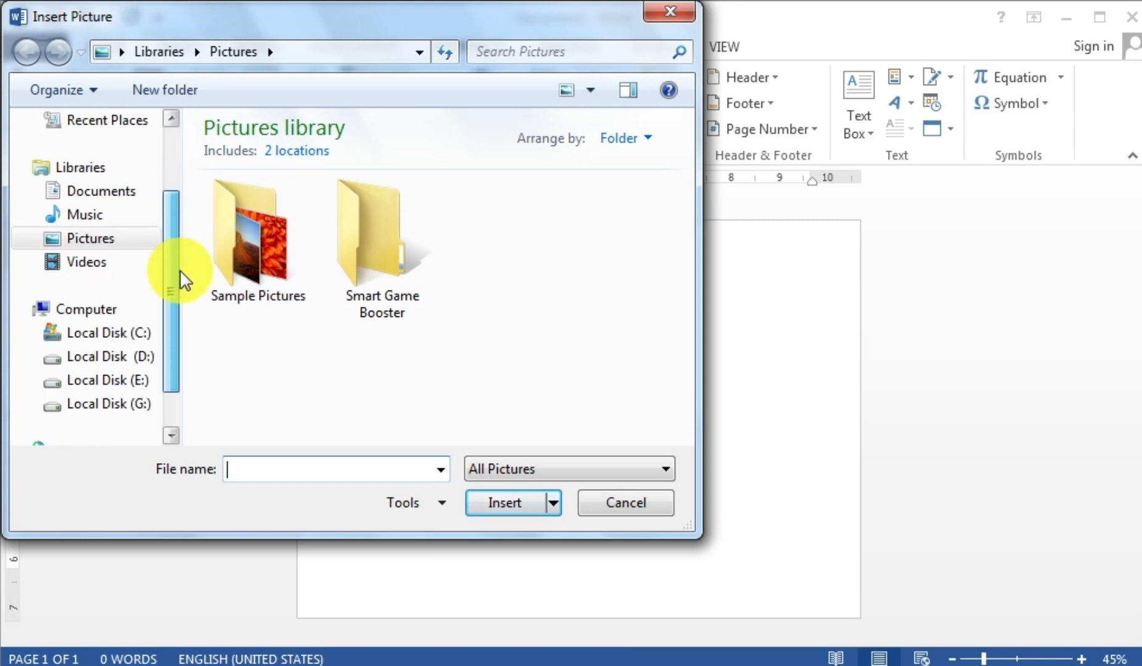
scroll(179, 269, "up", 4)
left_click(113, 204)
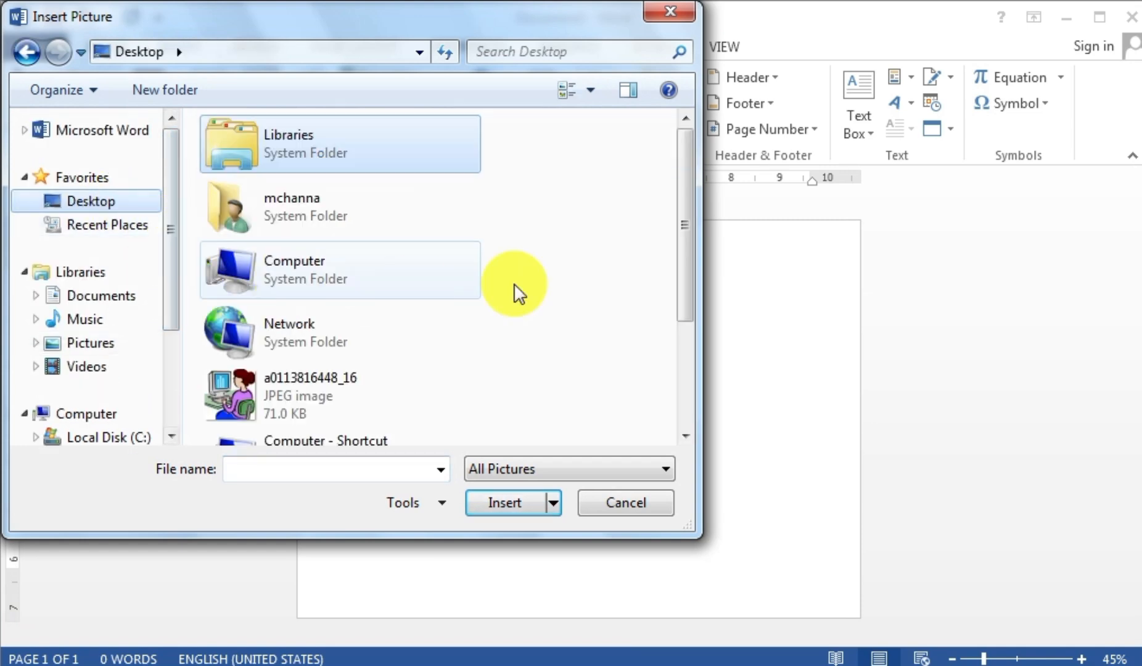
left_click_drag(690, 206, 683, 335)
left_click(326, 408)
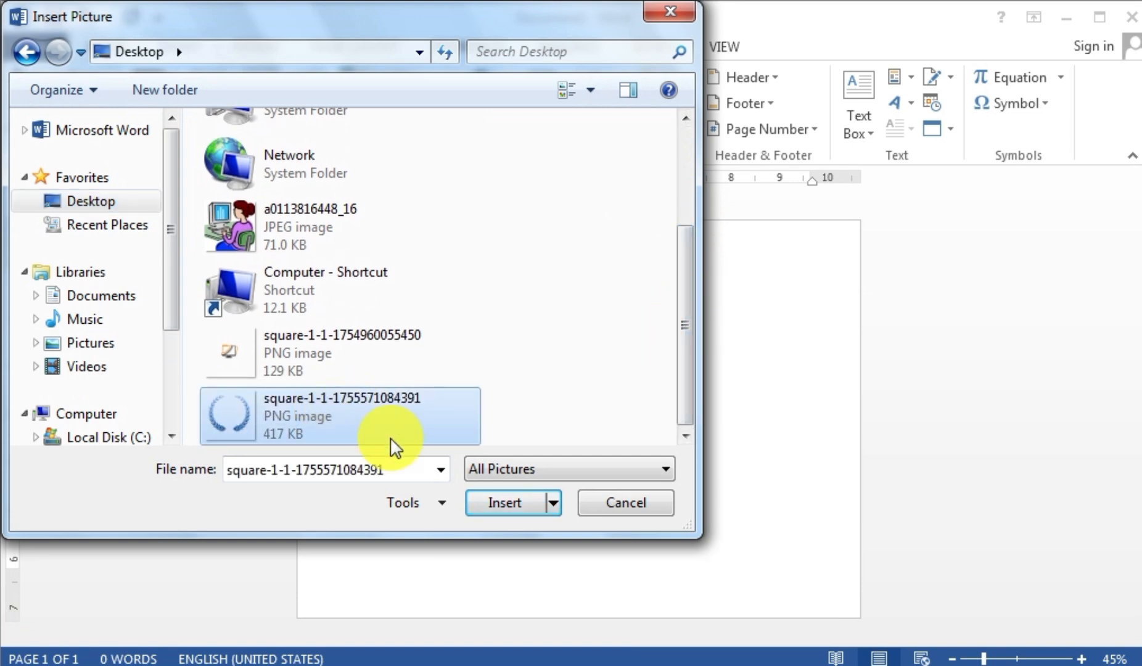
left_click(487, 498)
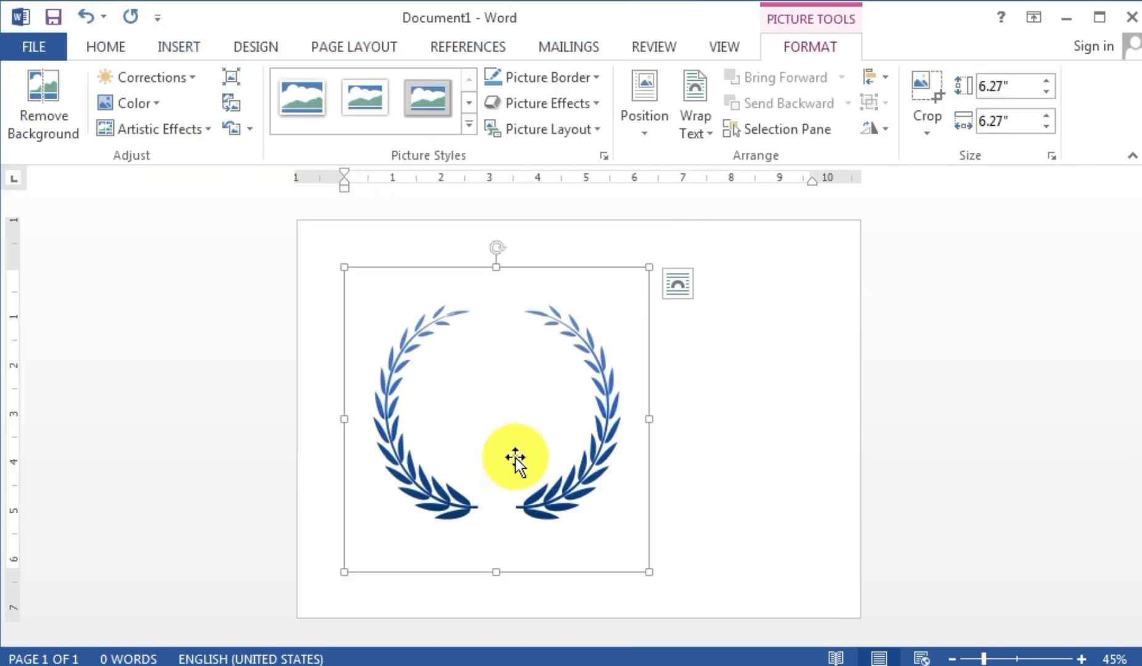
- Set the wreath to In Front of Text and drag it toward the page centre
left_click(699, 132)
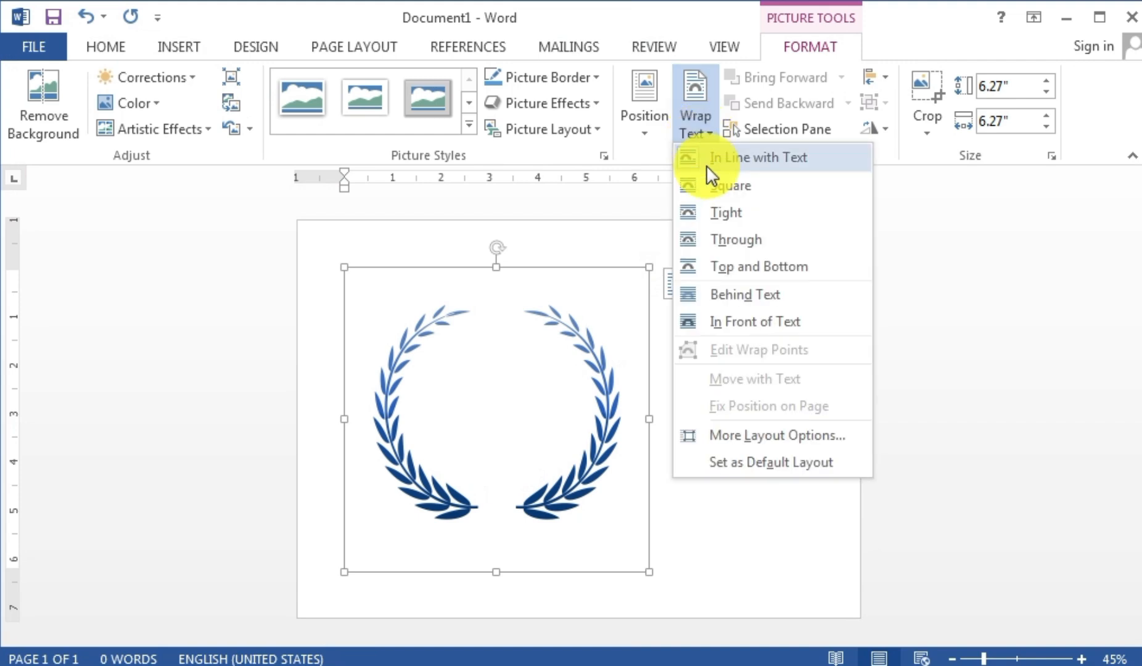
left_click(733, 321)
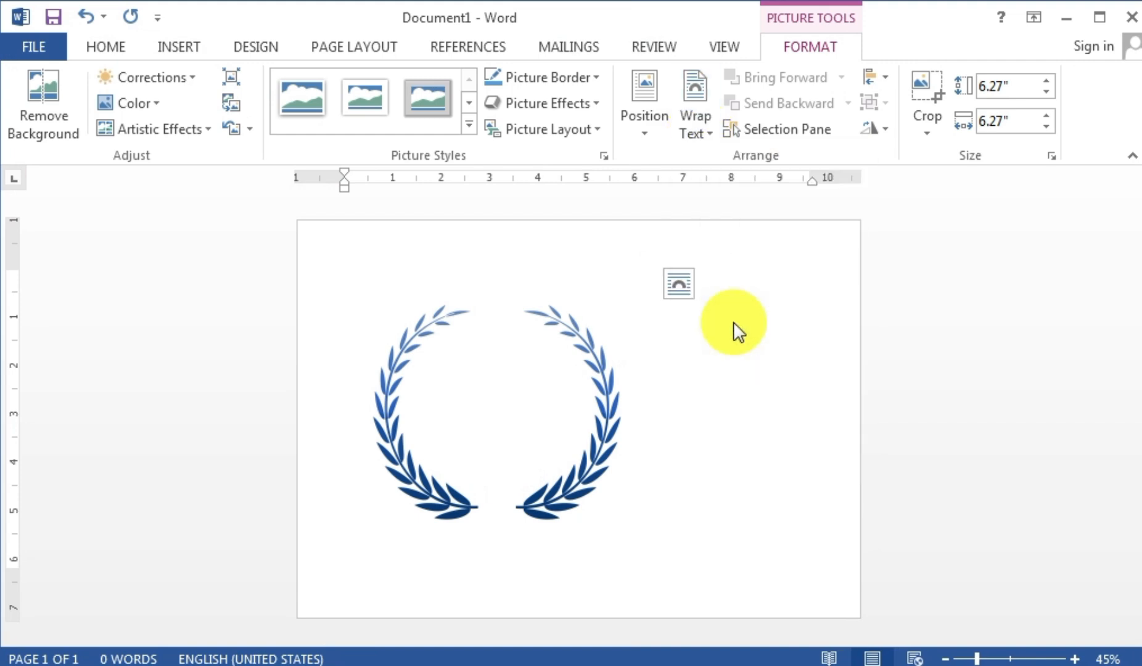
left_click(593, 424)
left_click_drag(603, 427, 679, 398)
left_click(763, 386)
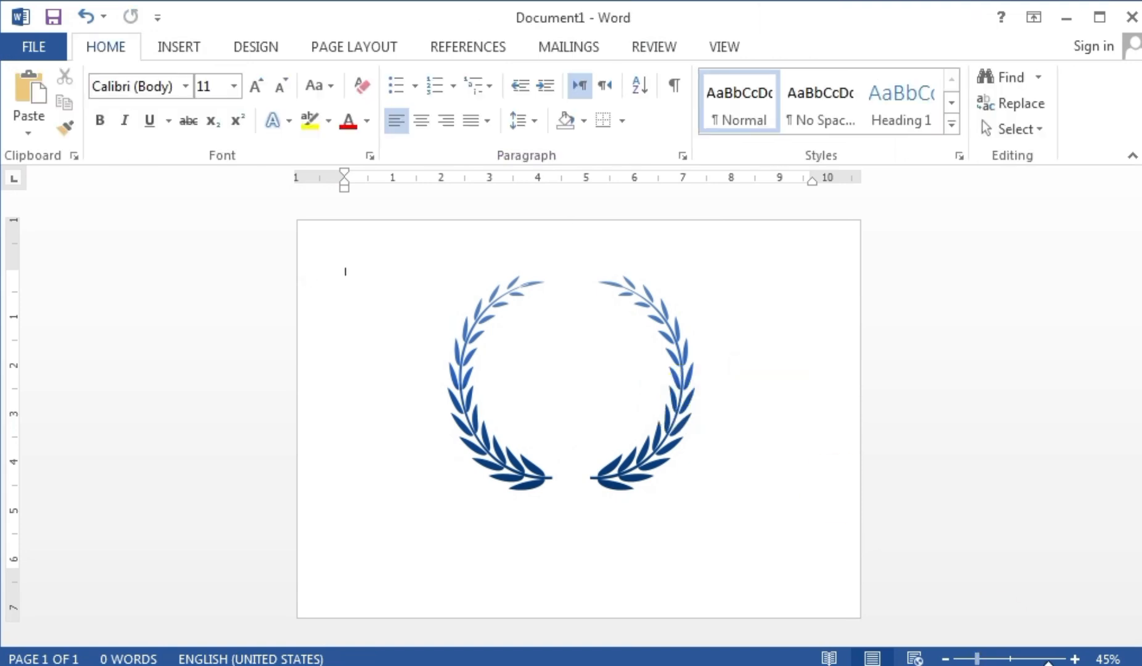
- Draw an oval about 3.65" by 3.93" and fit it between the wreath's branches
left_click(190, 44)
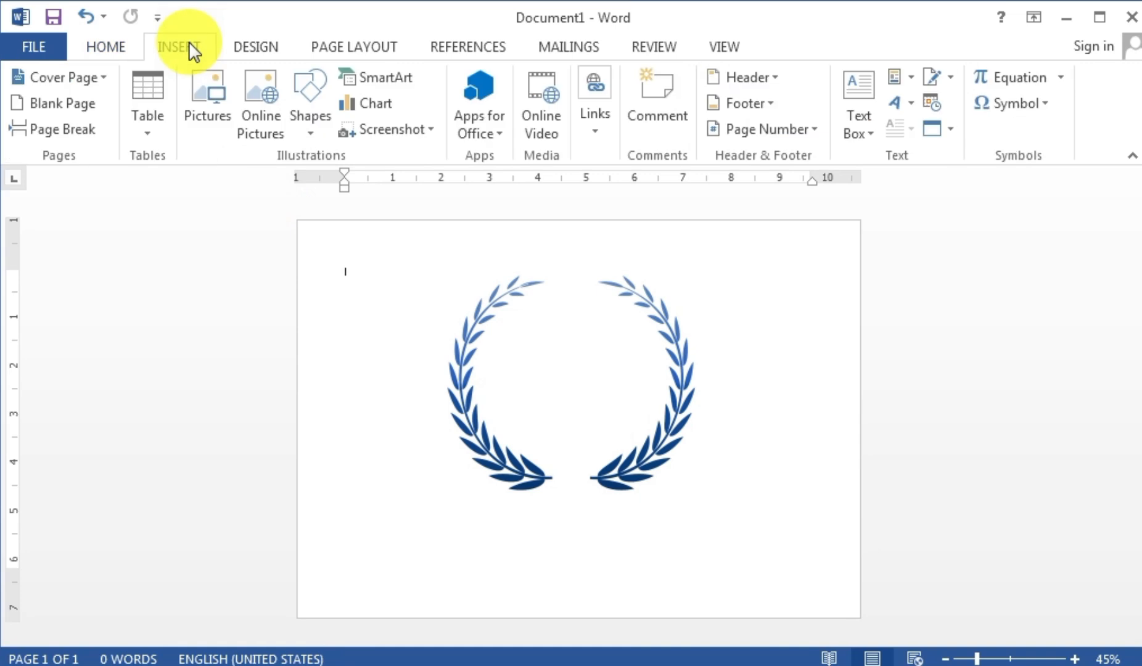
left_click(308, 90)
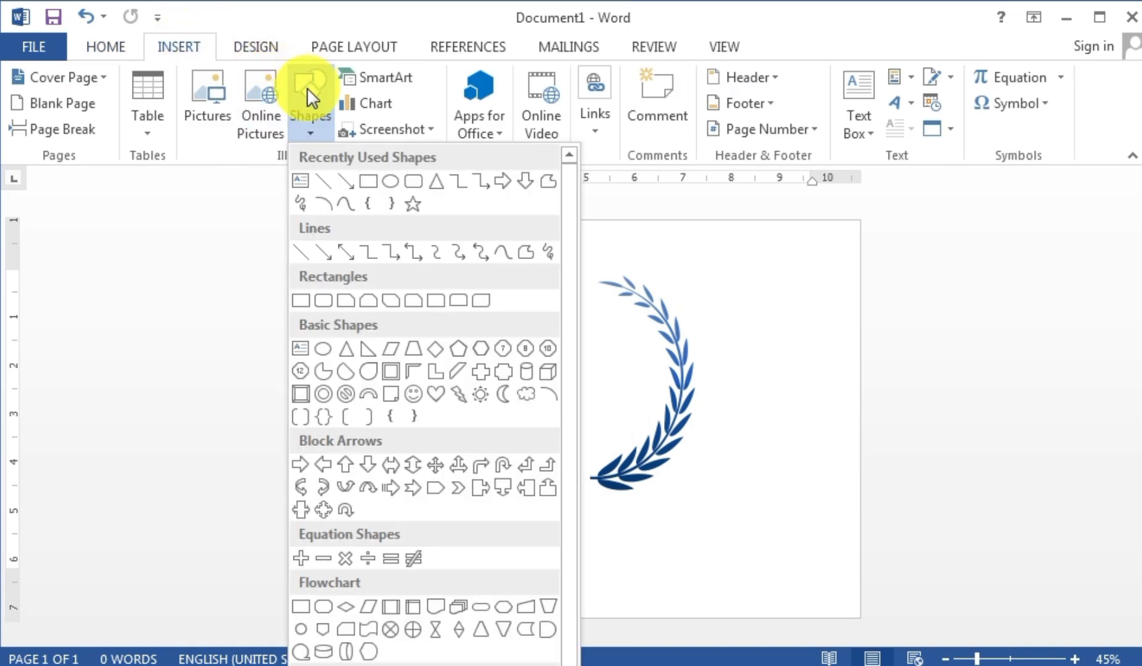
left_click(390, 182)
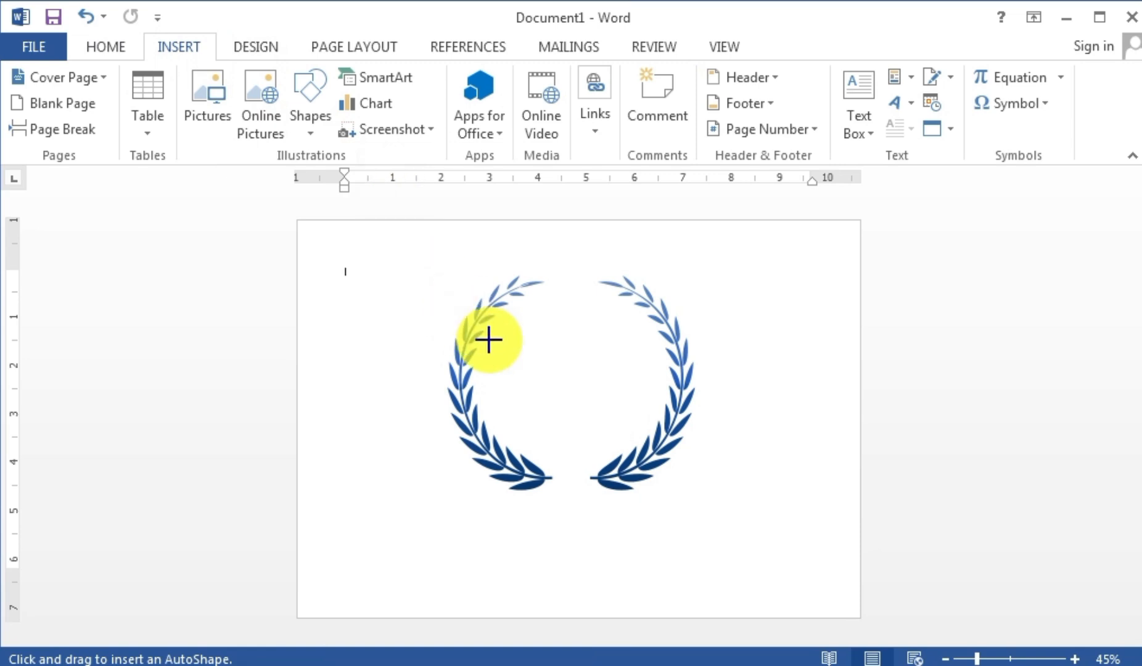
left_click_drag(509, 321, 658, 507)
mouse_move(604, 413)
left_mouse_down()
mouse_move(553, 391)
mouse_move(612, 404)
left_mouse_up()
left_click_drag(567, 285, 568, 287)
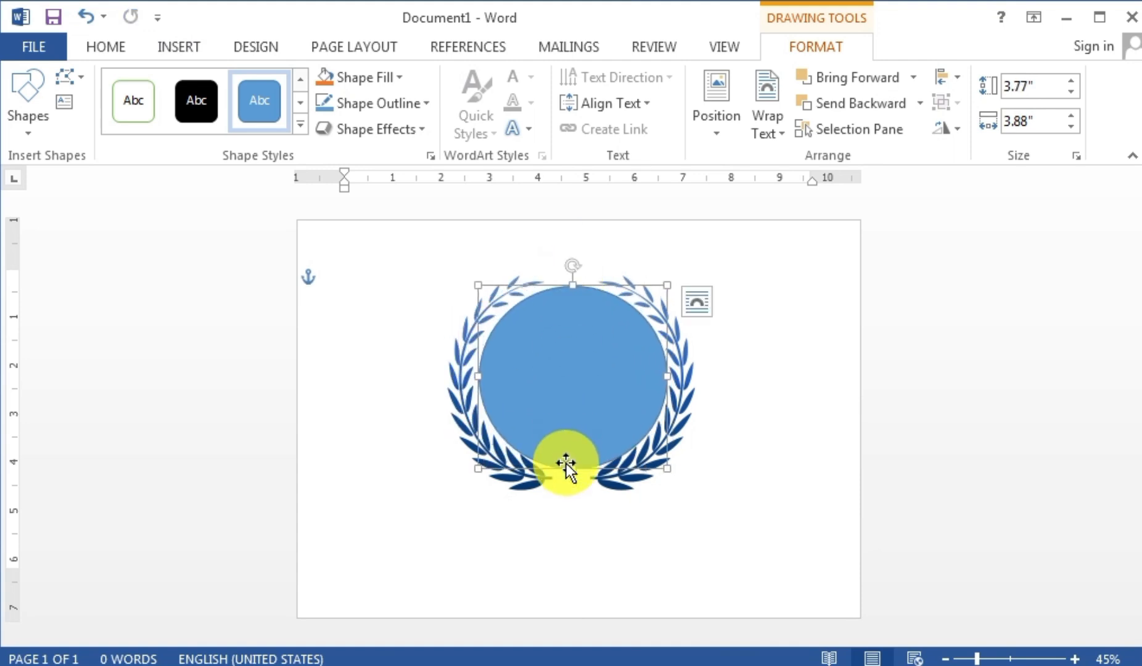
left_click_drag(570, 465, 569, 461)
left_click_drag(479, 461, 475, 464)
key("Right")
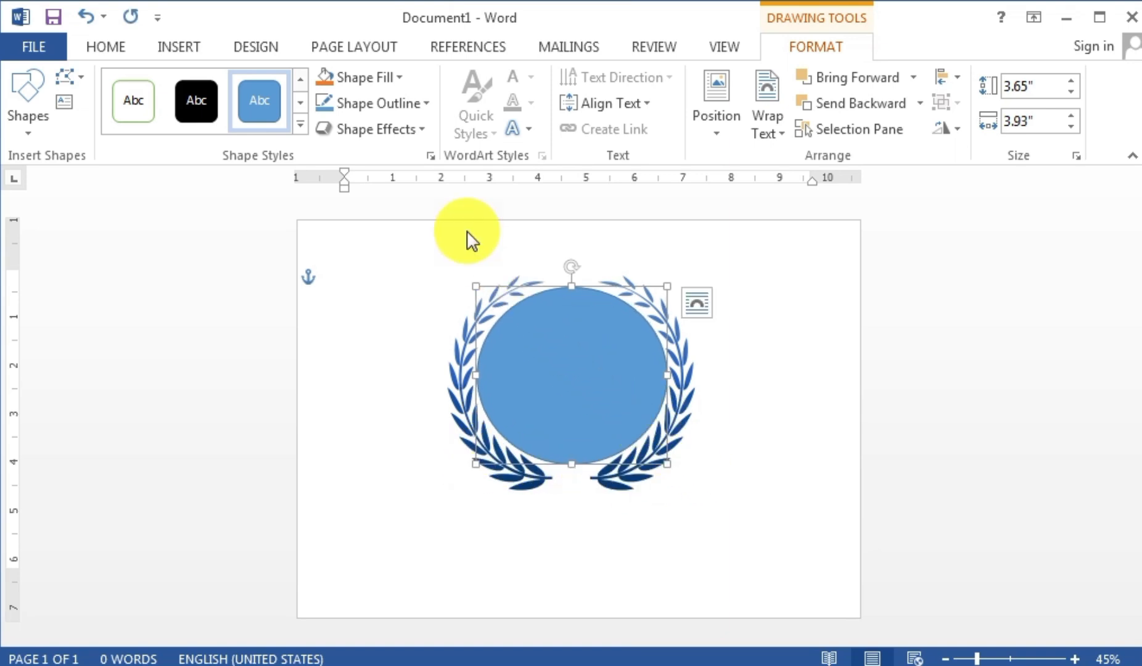
- Give the circle no fill and a dark blue 4½ pt outline
left_click(347, 78)
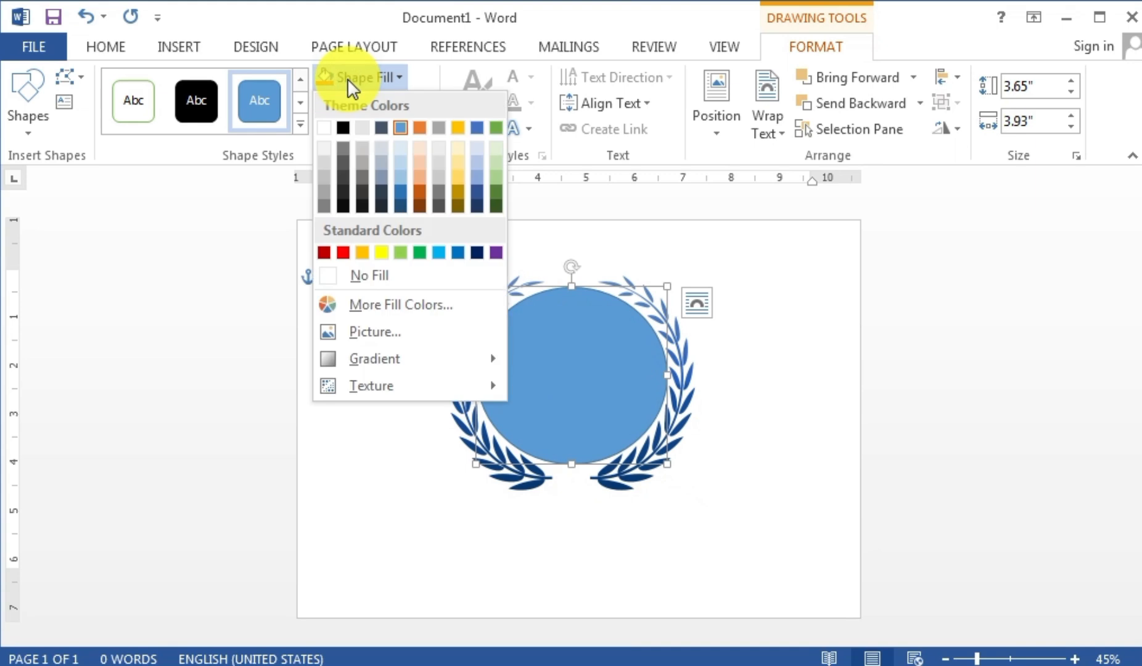
left_click(334, 287)
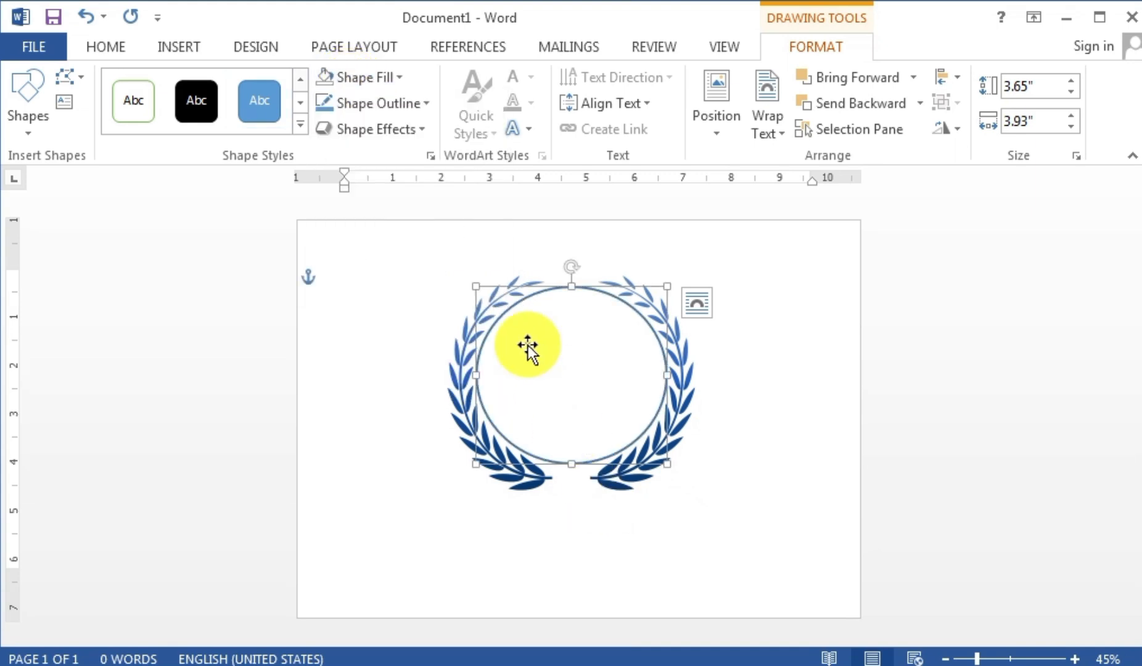
left_click(381, 106)
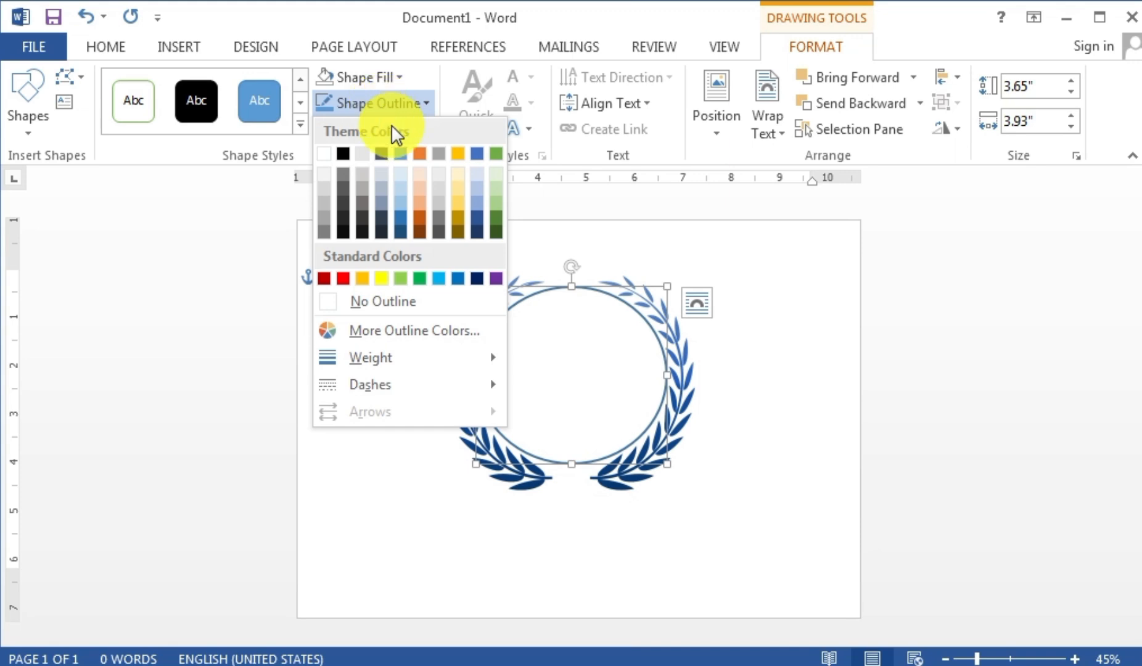
left_click(479, 231)
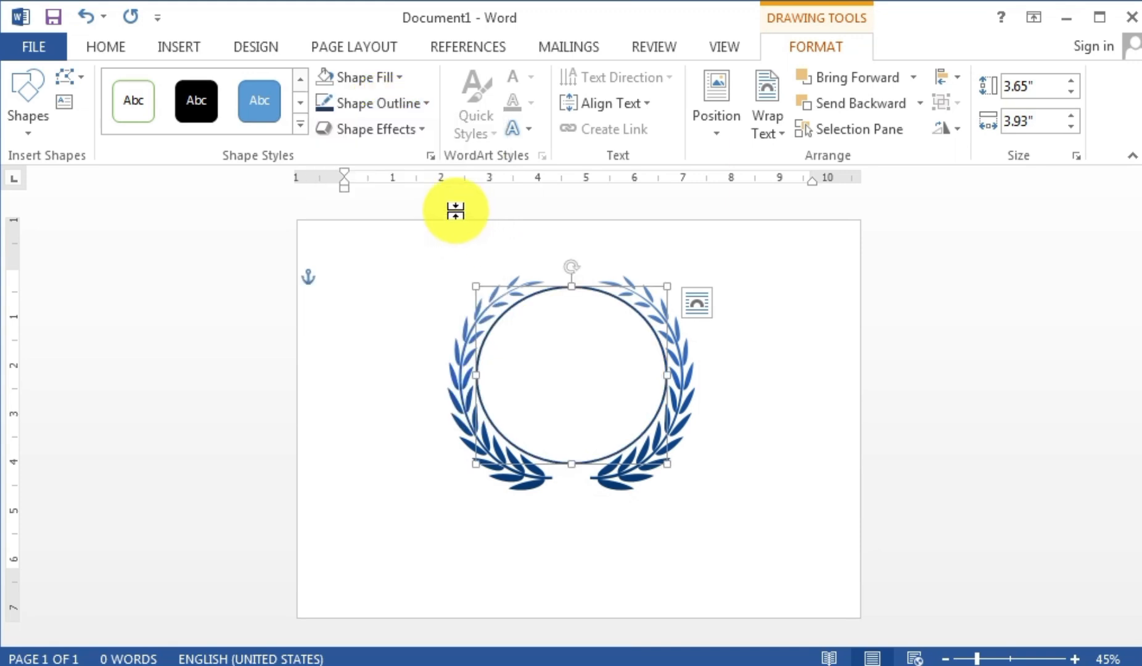
left_click(387, 111)
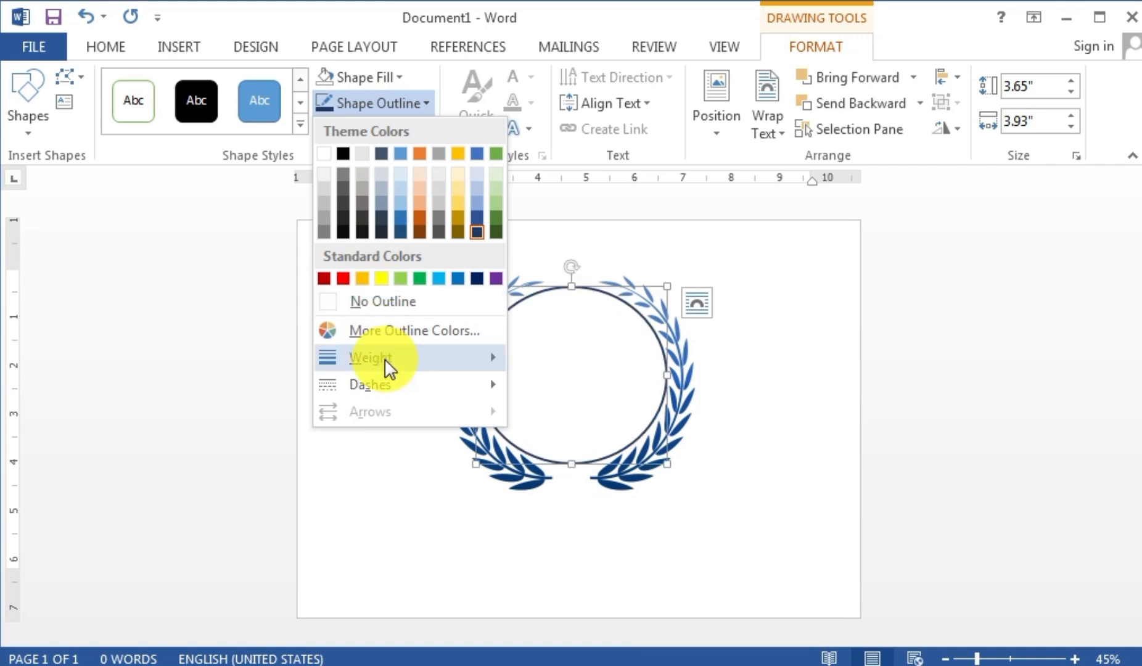
mouse_move(378, 363)
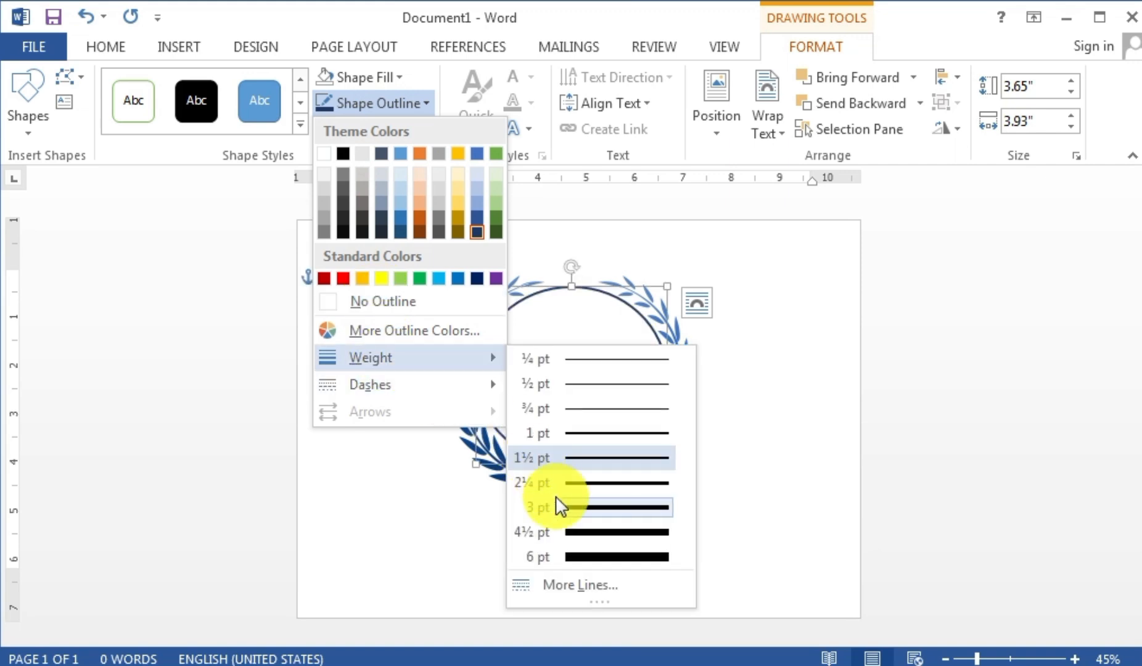
left_click(579, 531)
left_click(701, 471)
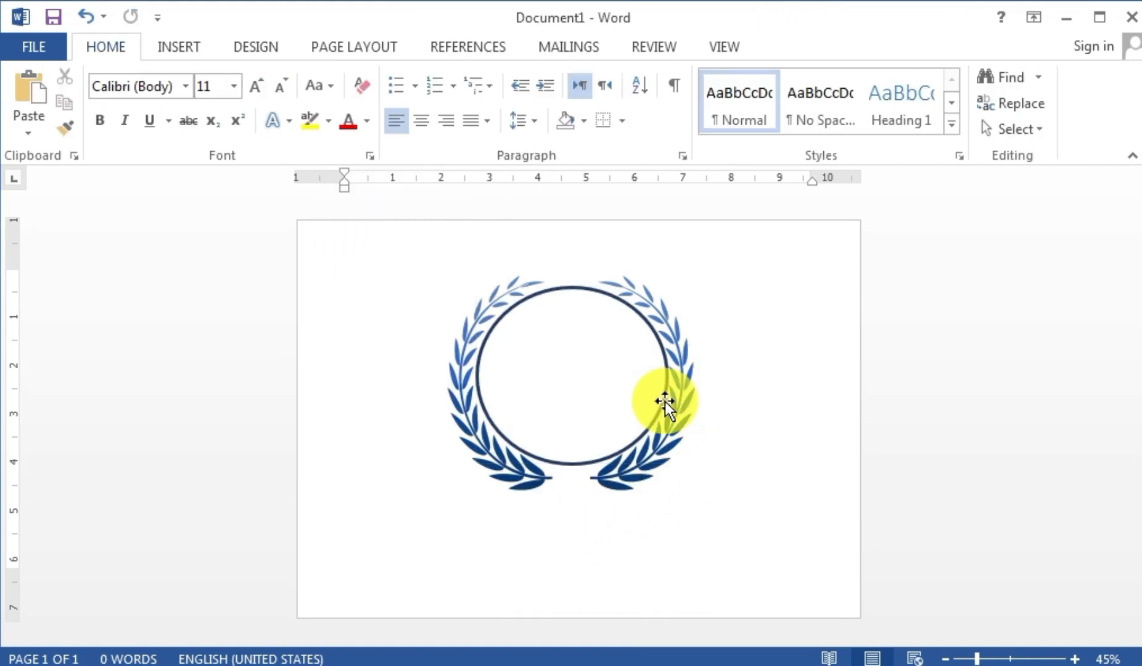
- Draw a donut shape and move it onto the wreath's centre
left_click(175, 46)
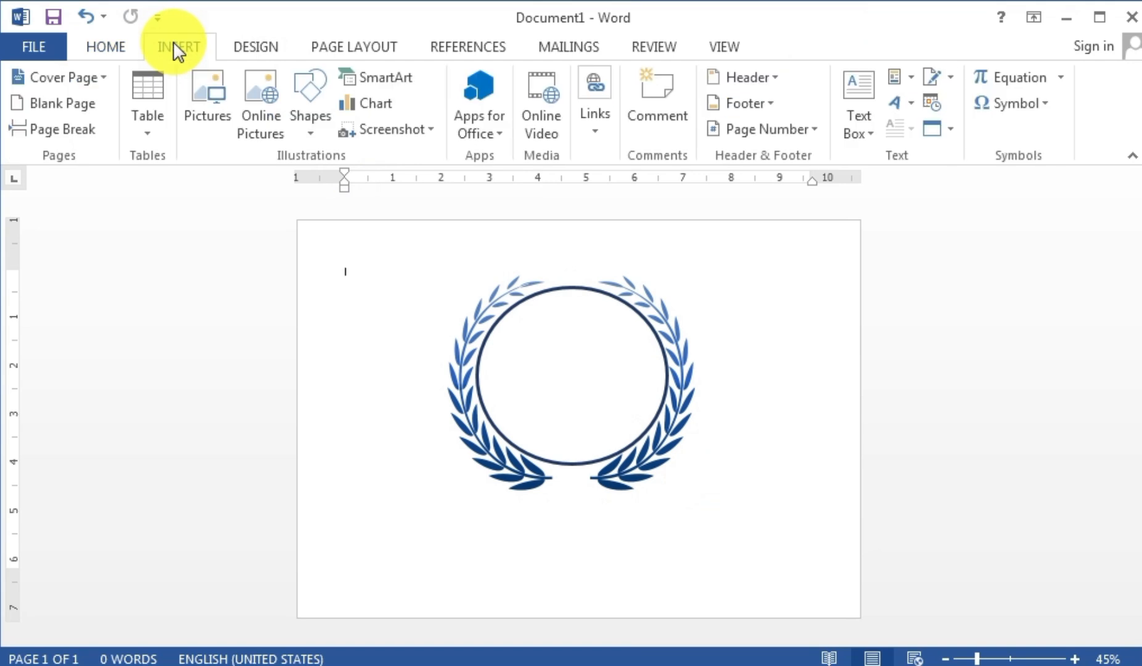
left_click(307, 92)
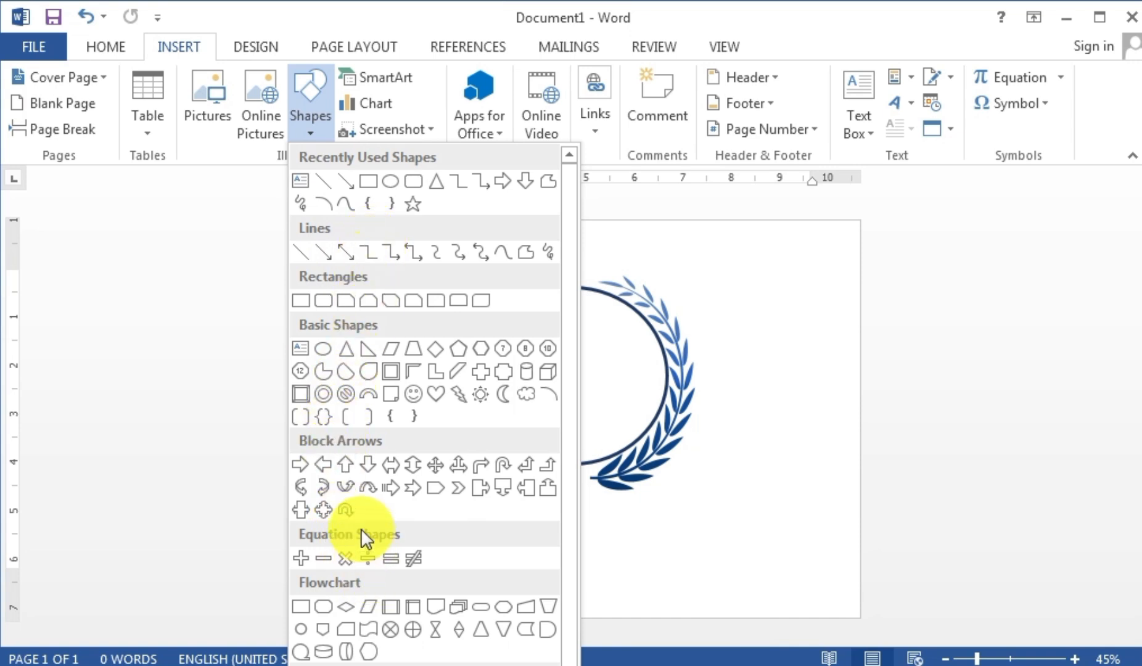
left_click(322, 393)
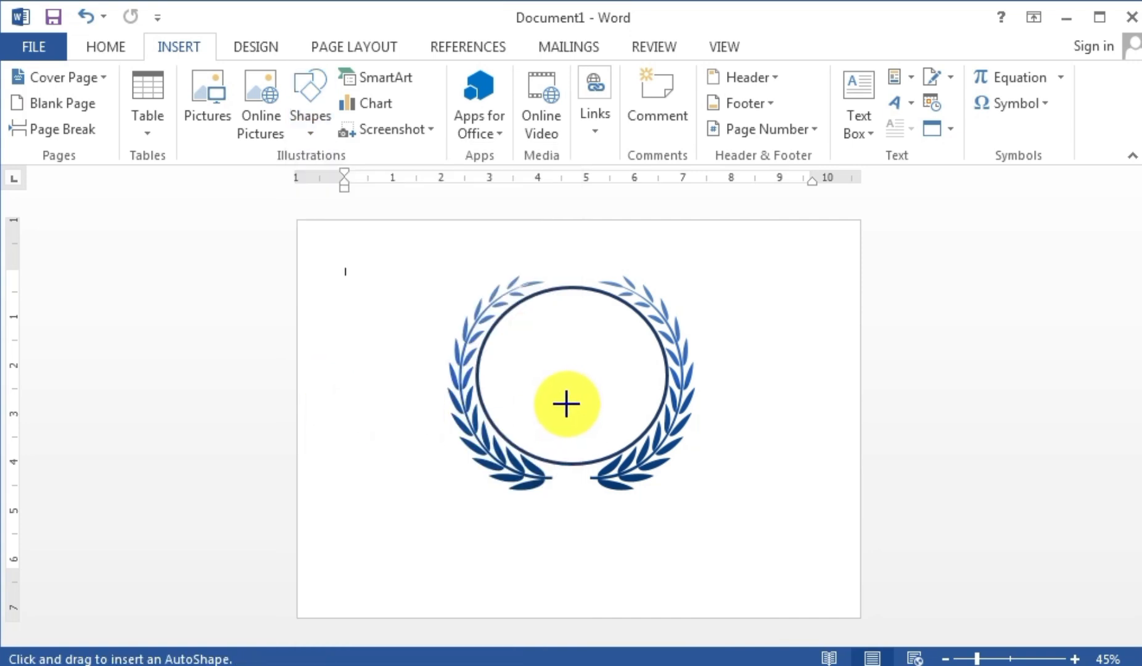
left_click_drag(506, 321, 635, 472)
mouse_move(595, 433)
left_mouse_down()
mouse_move(563, 413)
mouse_move(579, 420)
mouse_move(662, 373)
left_mouse_up()
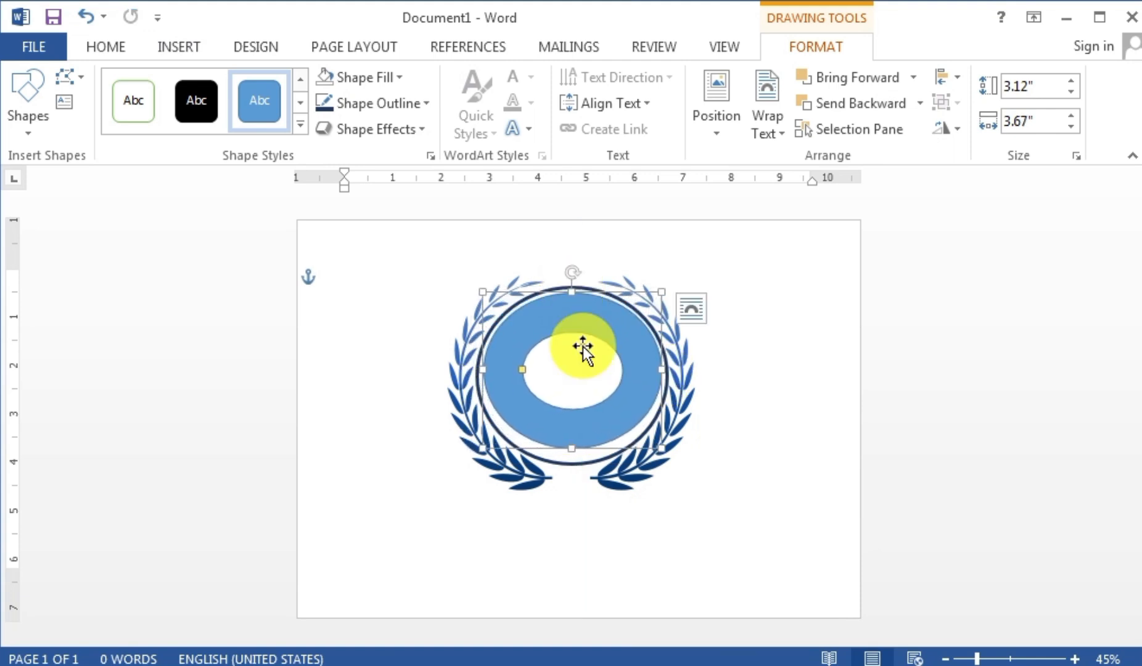
- Resize the donut to about 3.47" by 3.72" and widen its inner hole
left_click_drag(568, 450, 569, 460)
left_click_drag(528, 381, 536, 419)
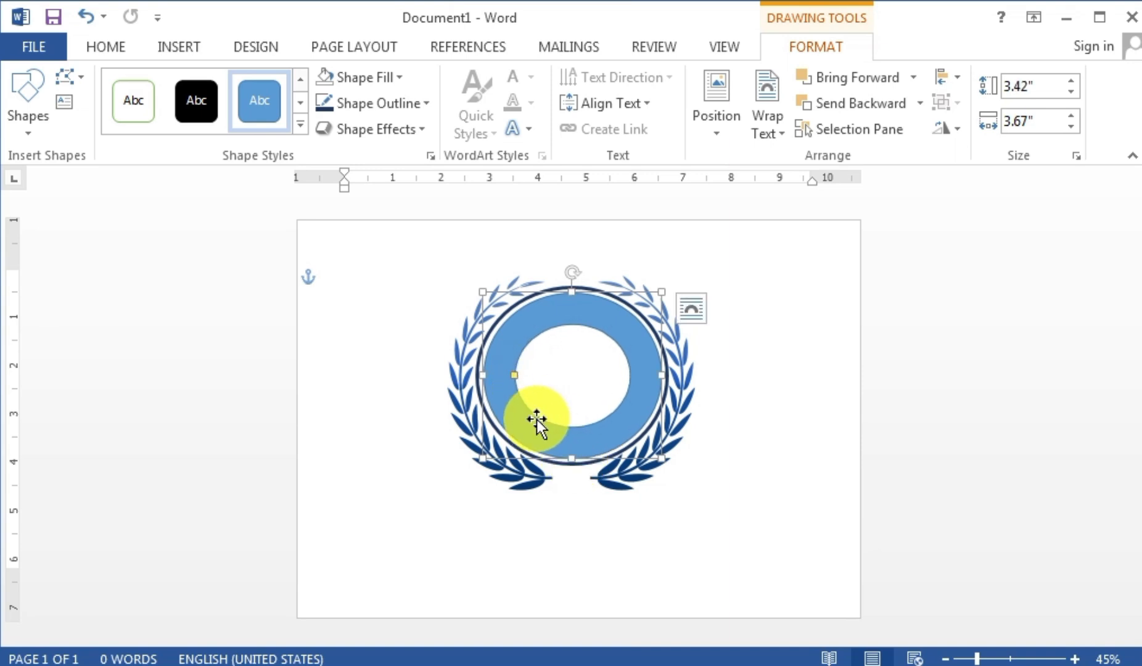
scroll(484, 375, "up", 2, "ctrl")
left_click_drag(439, 411, 435, 410)
left_click_drag(566, 292, 567, 287)
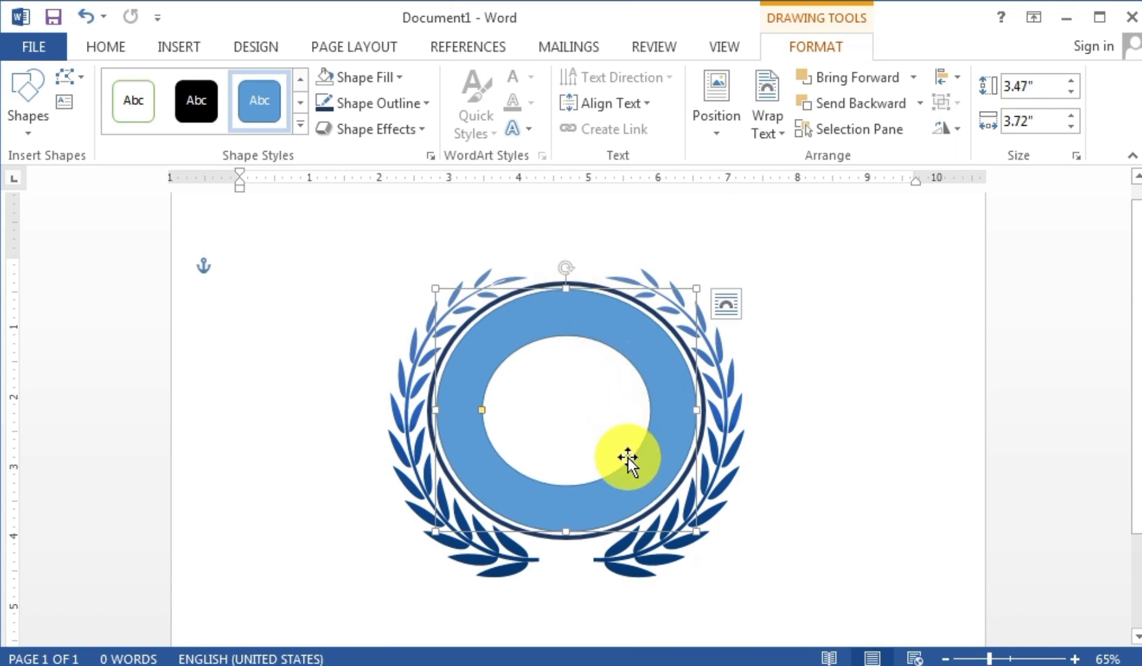
mouse_move(481, 411)
left_mouse_down()
mouse_move(470, 400)
mouse_move(477, 415)
left_mouse_up()
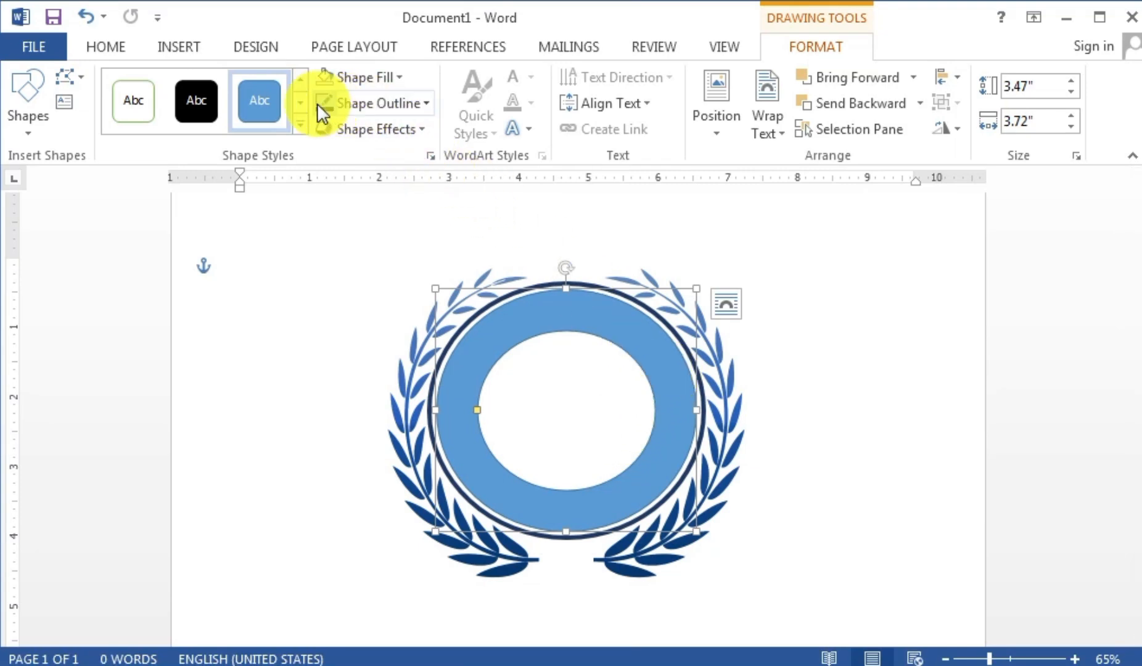
- Give the donut a dark navy 3 pt outline
left_click(368, 106)
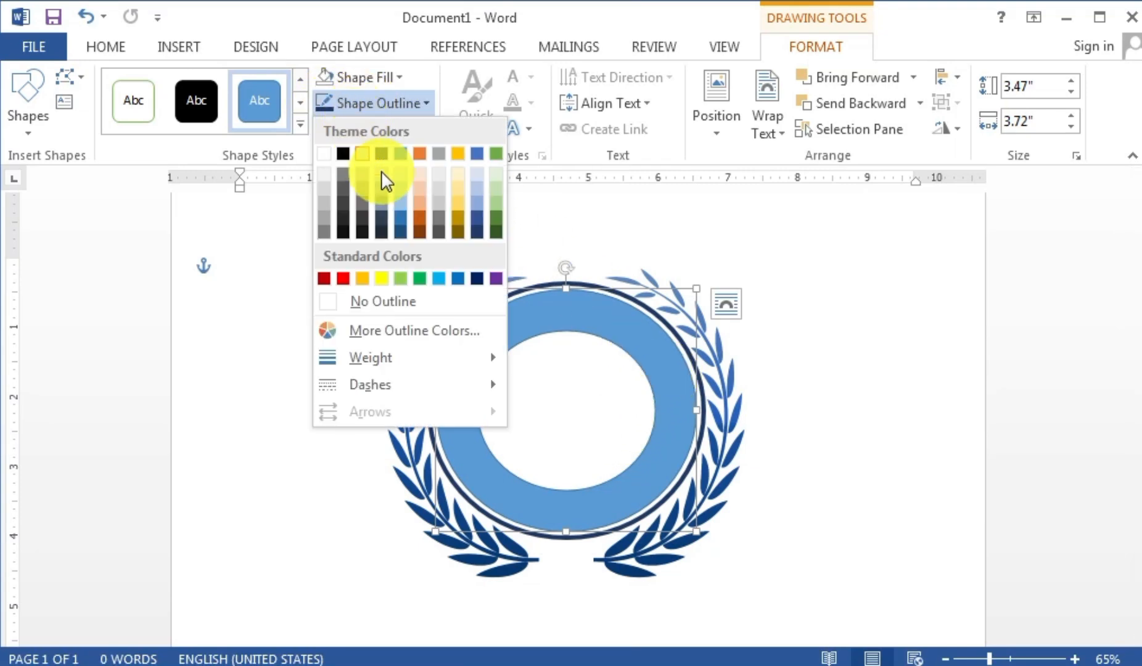
left_click(477, 234)
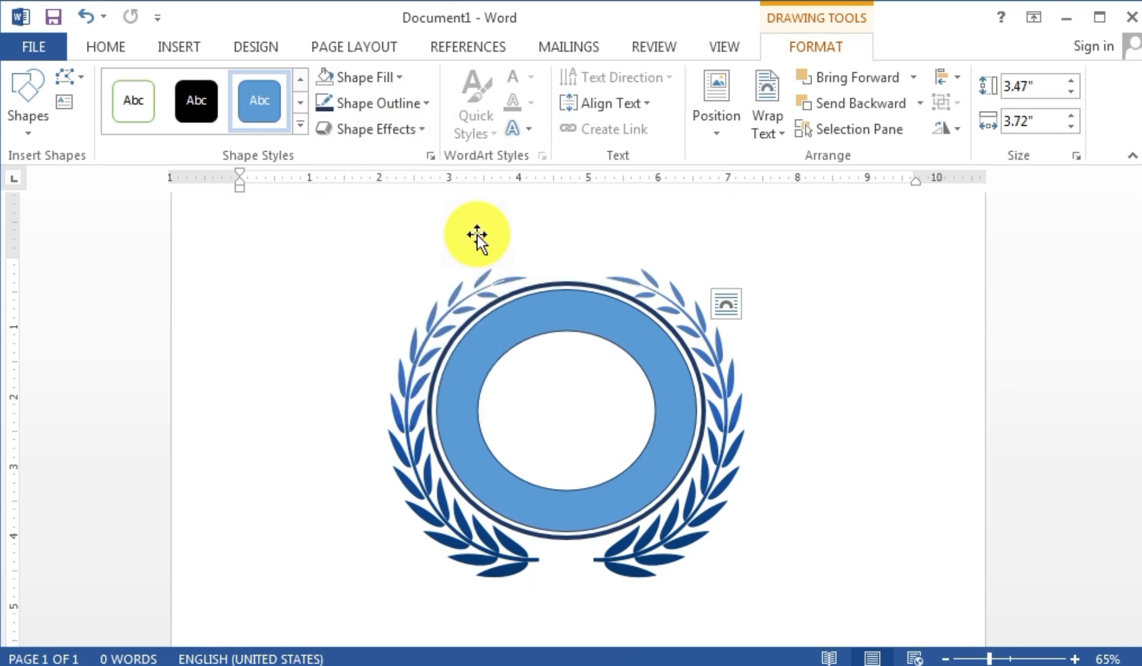
left_click(371, 106)
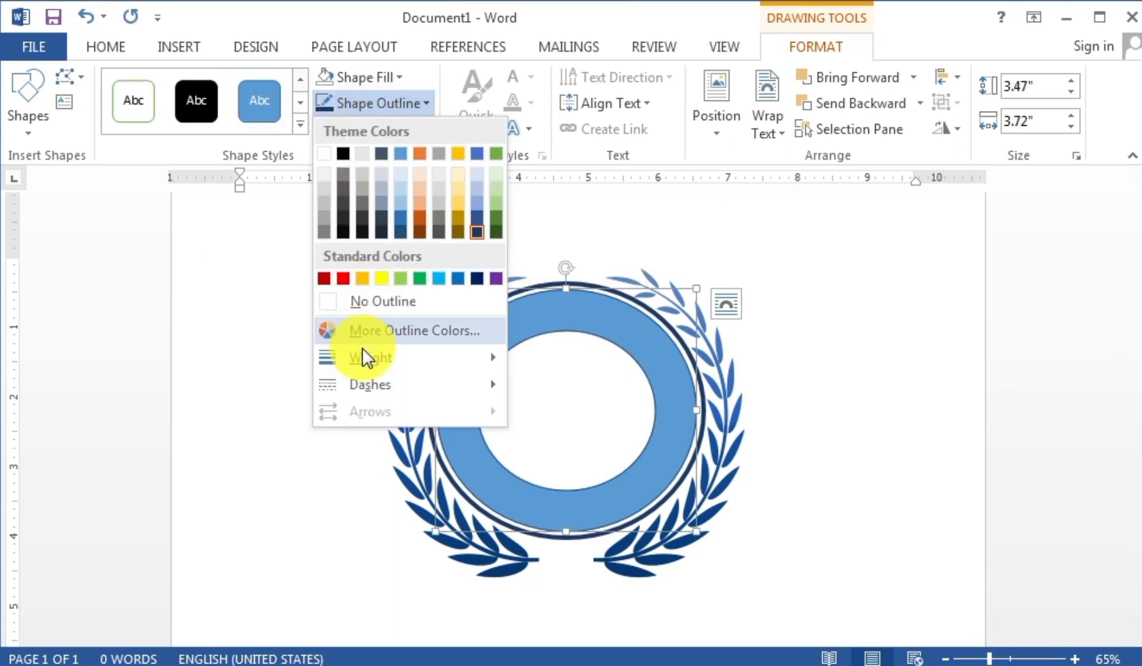
mouse_move(362, 354)
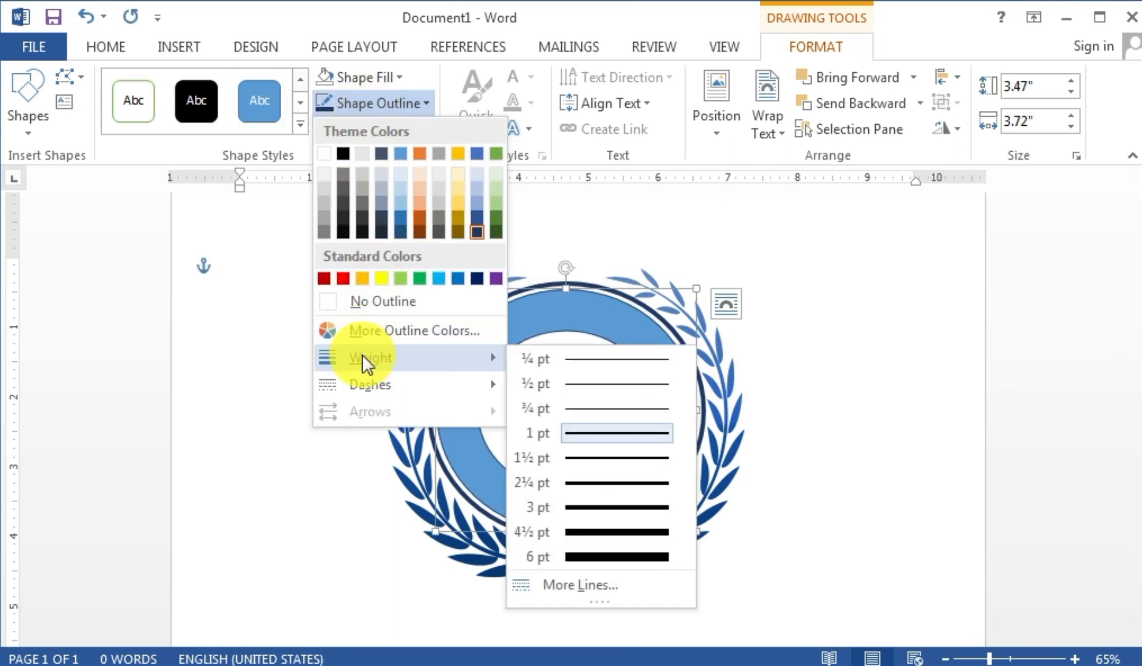
left_click(597, 507)
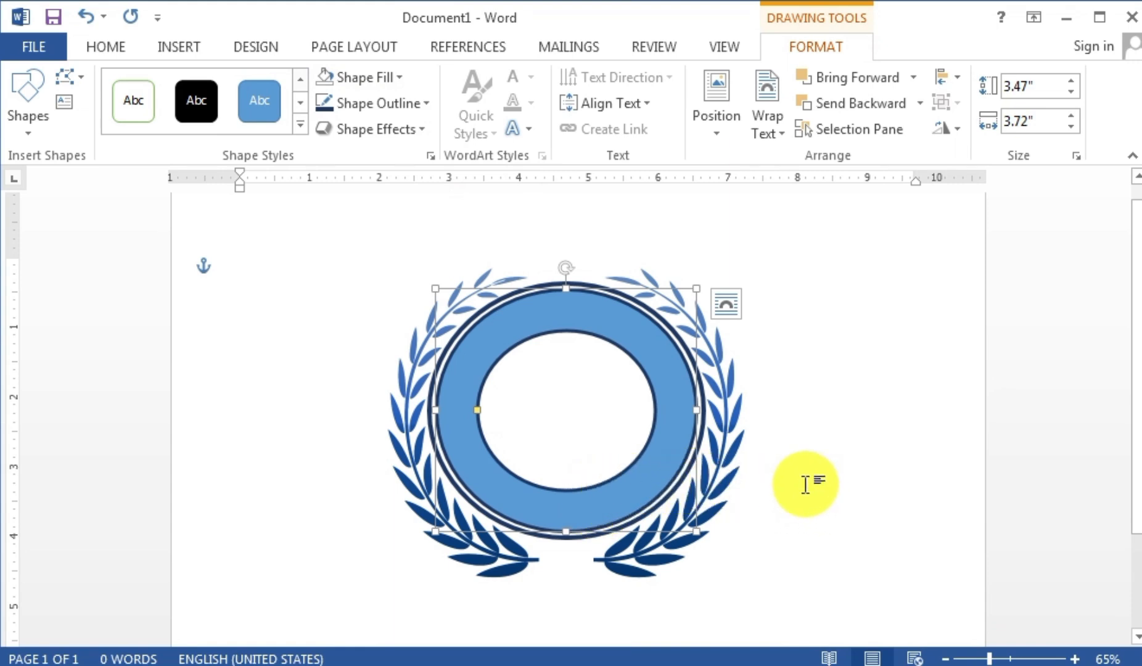
key("ctrl")
key("ctrl")
key("ctrl")
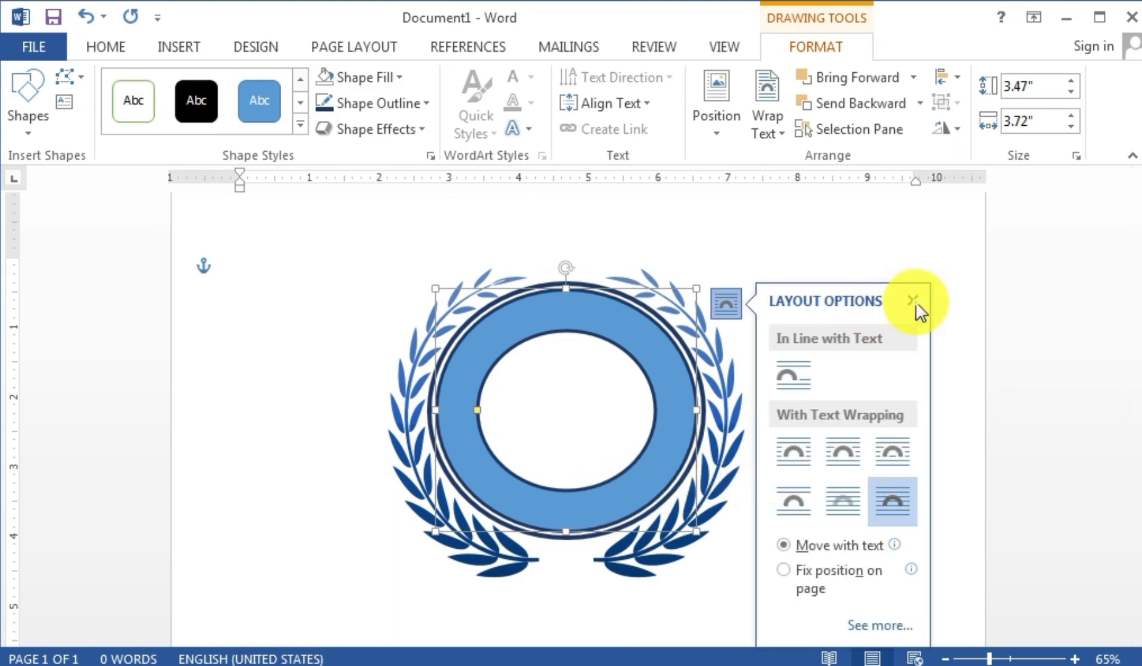
- Nudge the donut right and down so it sits centred inside the dark blue ring
left_click(914, 301)
scroll(811, 383, "down", 3, "ctrl")
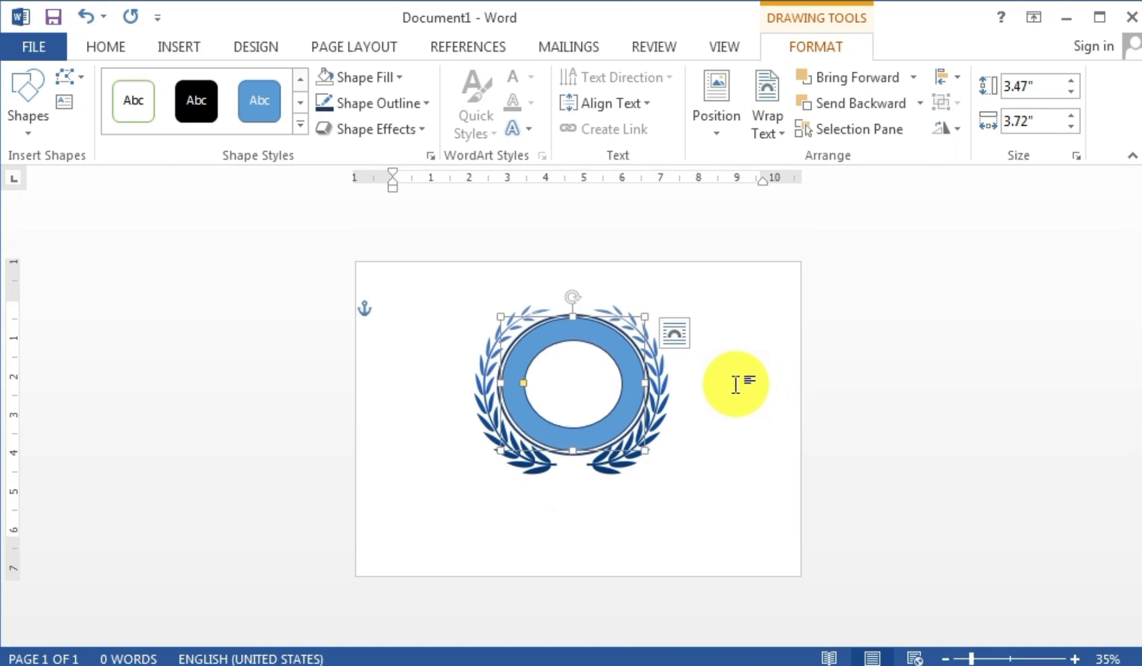
scroll(735, 384, "up", 1, "ctrl")
left_click(733, 392)
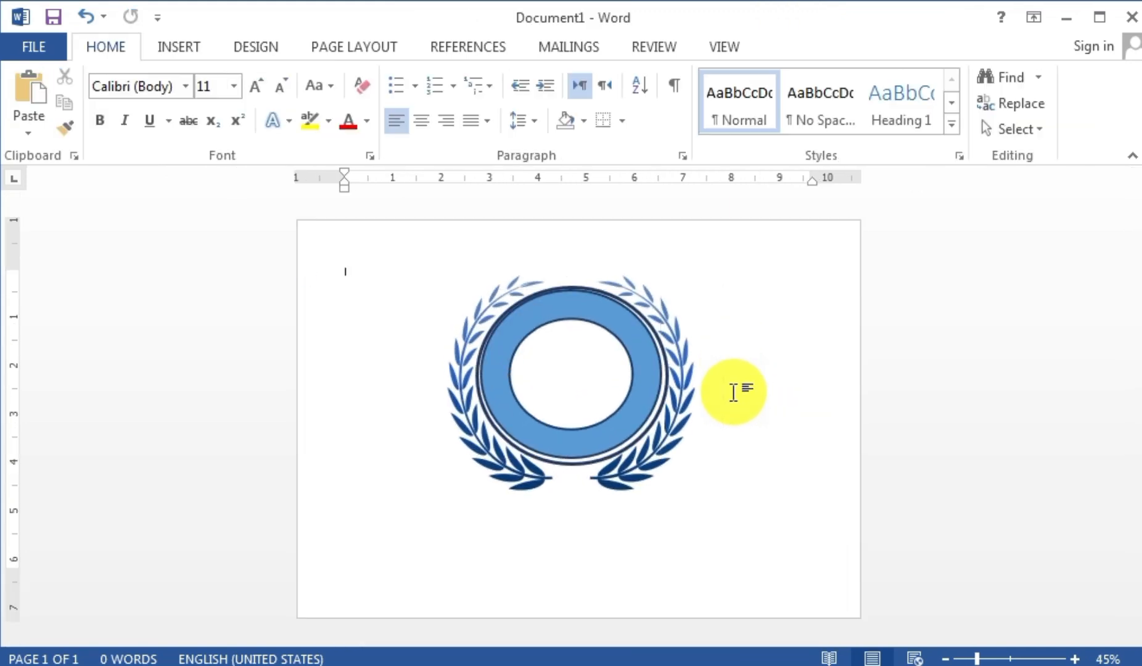
left_click(640, 390)
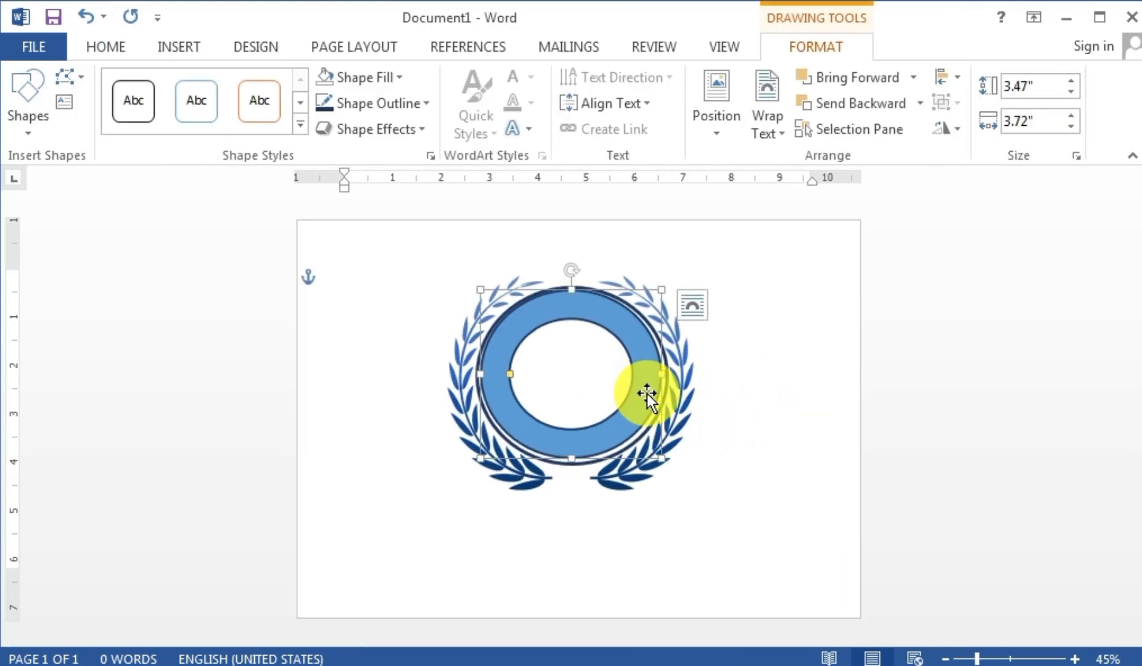
left_click_drag(673, 423, 681, 435)
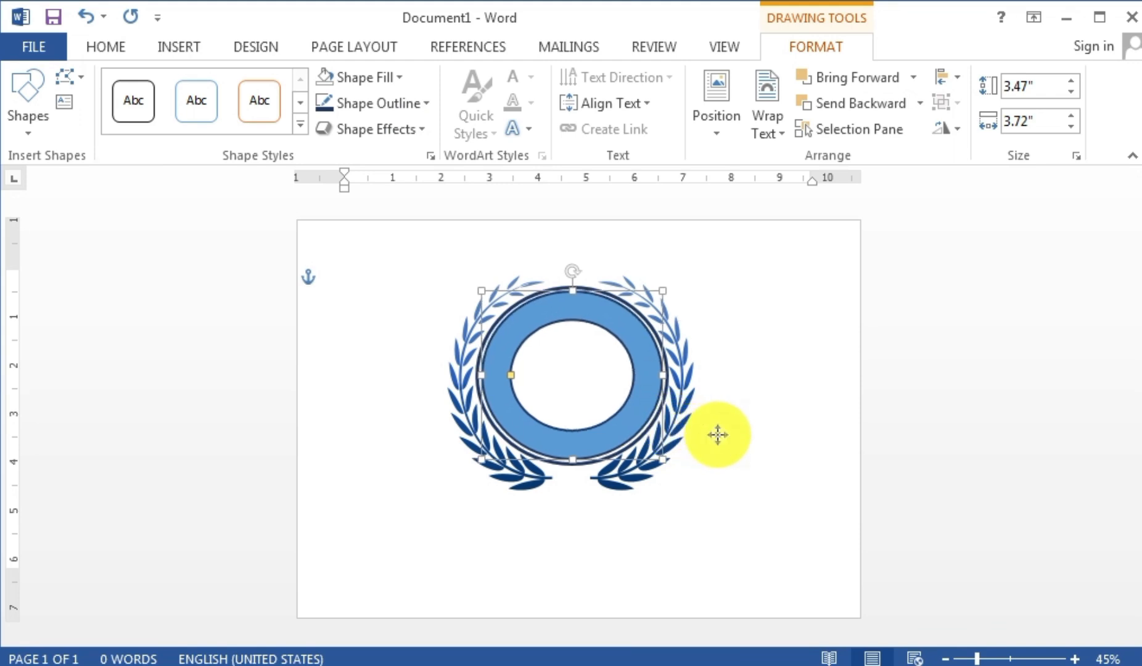
left_click(707, 431)
left_click(770, 438)
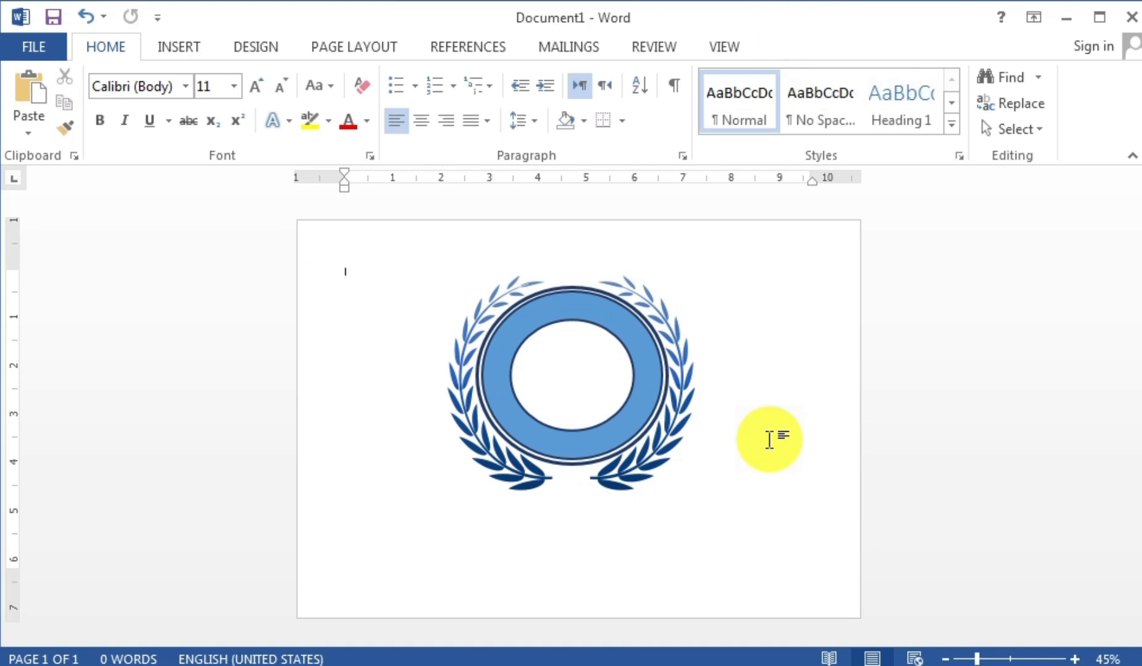
left_click(641, 402)
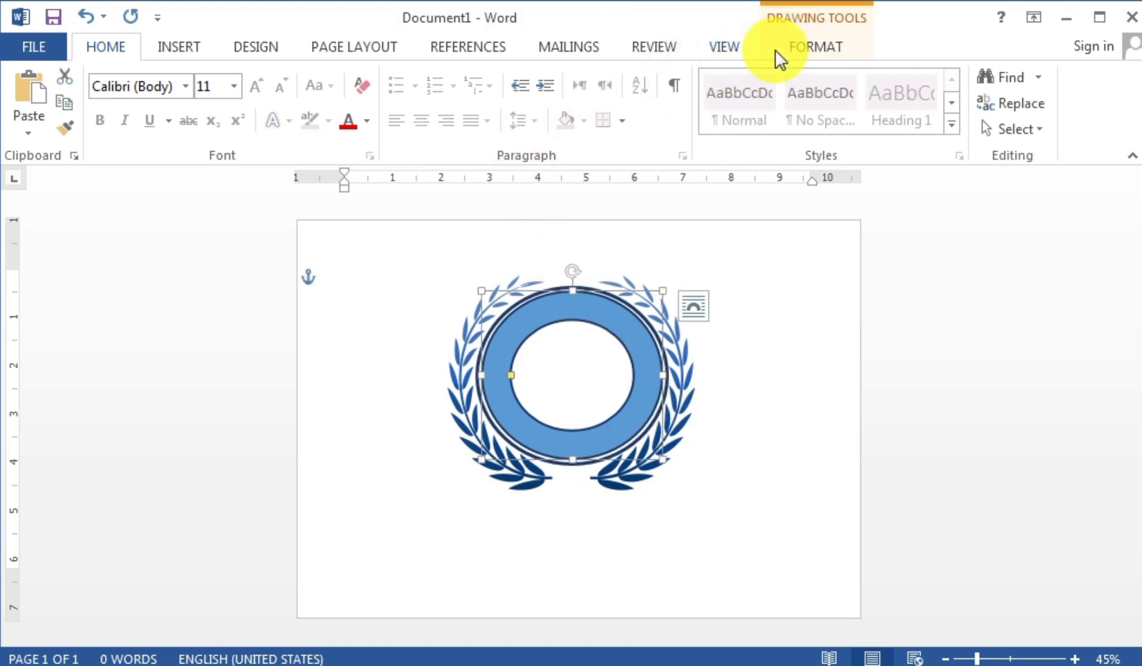
- Fill the donut with a dark blue gradient and bring up More Gradients in Format Shape
left_click(796, 46)
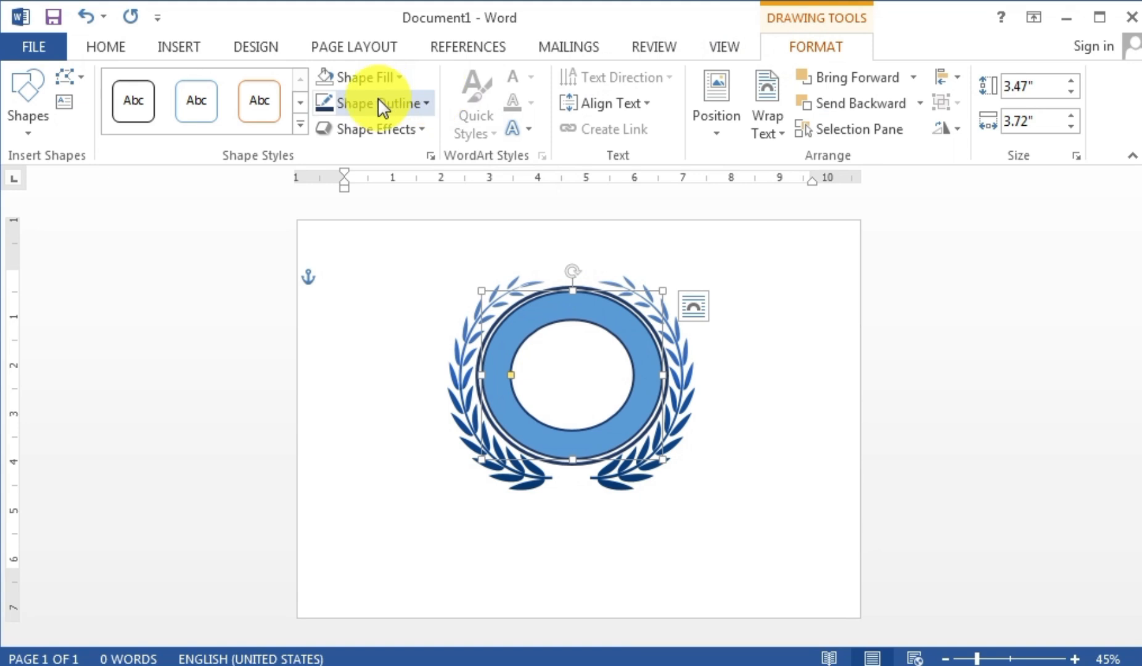
left_click(371, 75)
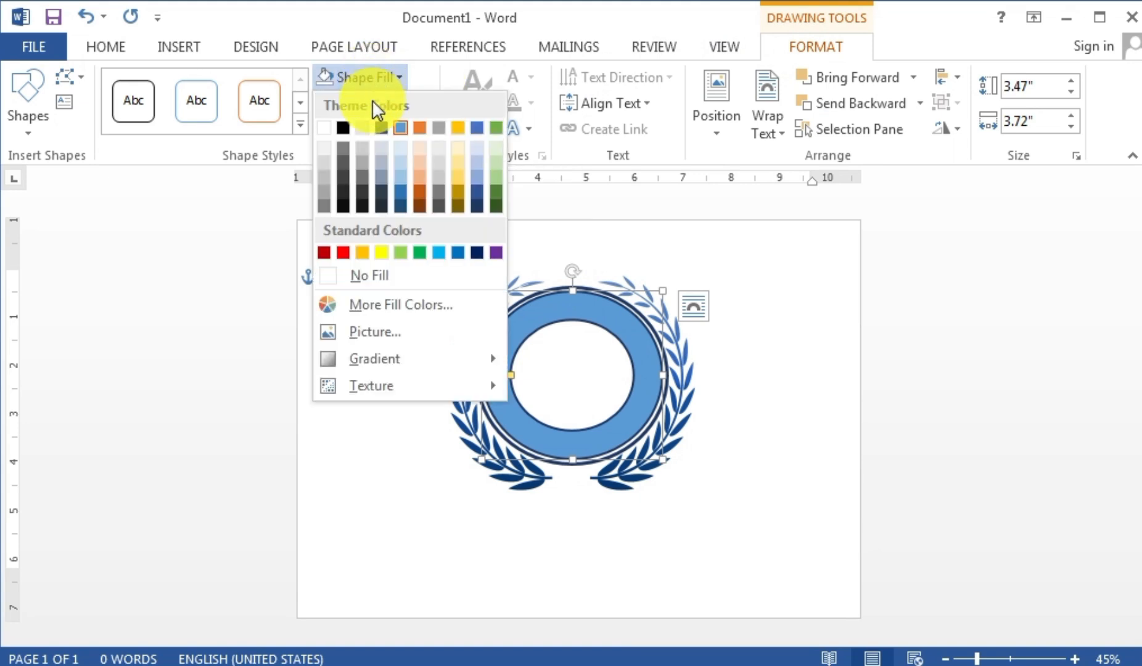
key("Escape")
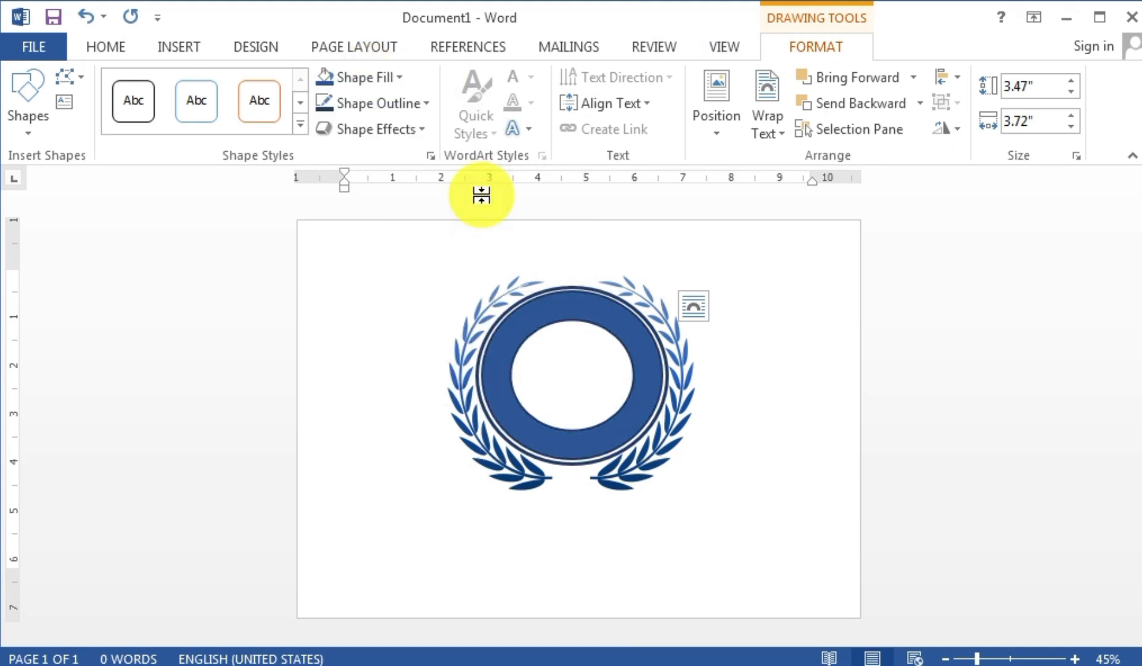
left_click(388, 78)
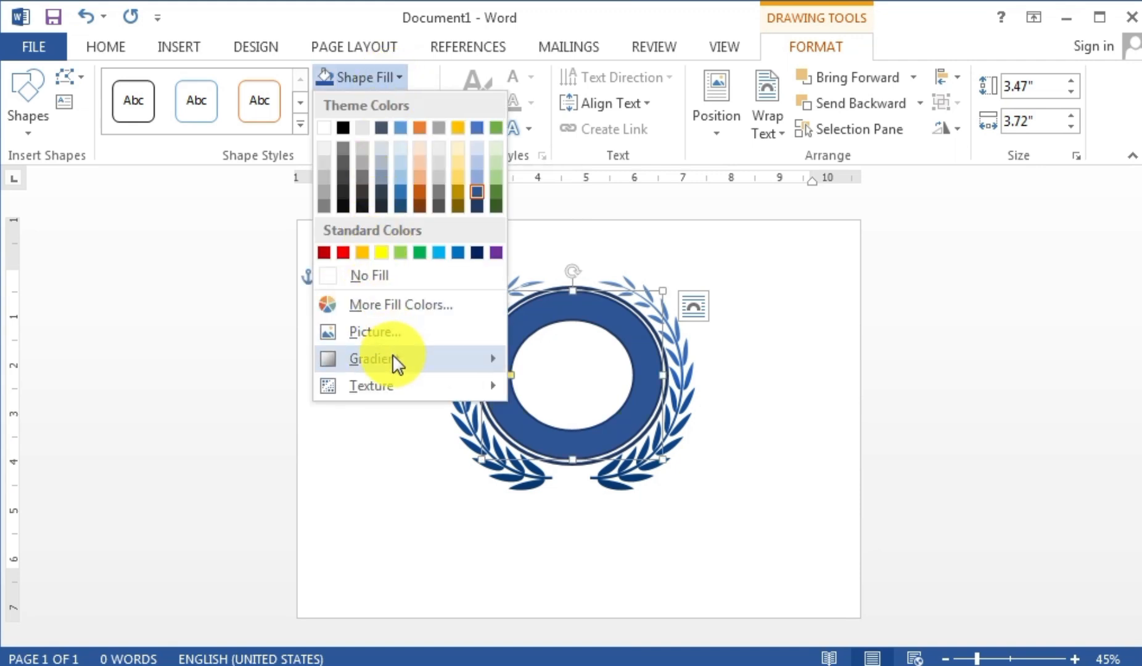
mouse_move(394, 361)
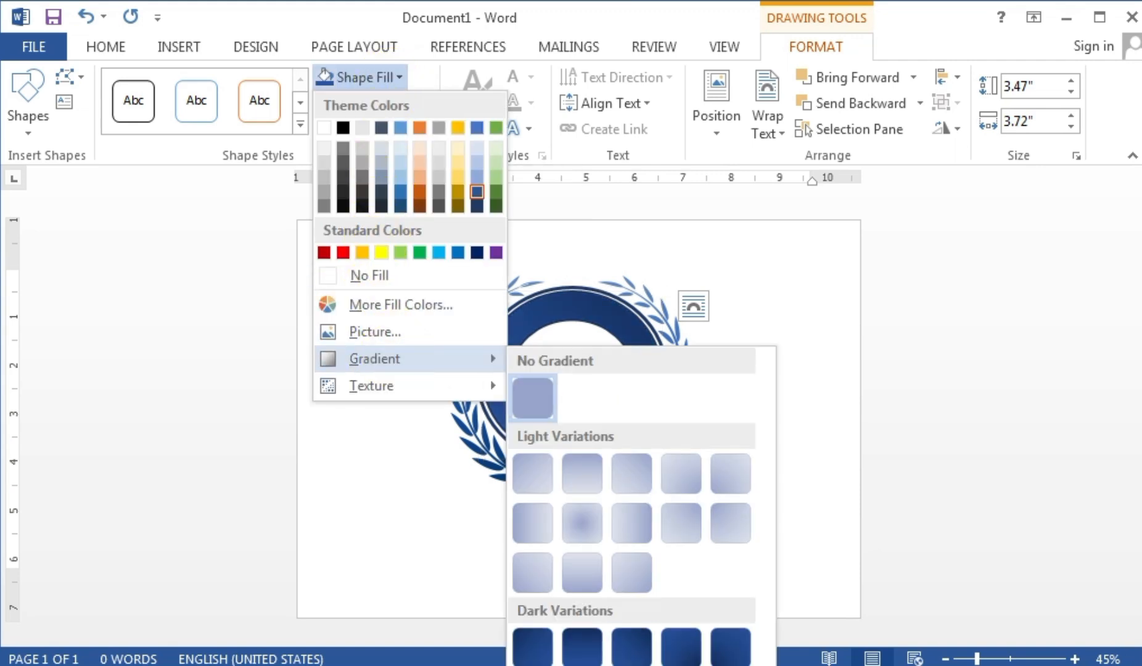
left_click(626, 656)
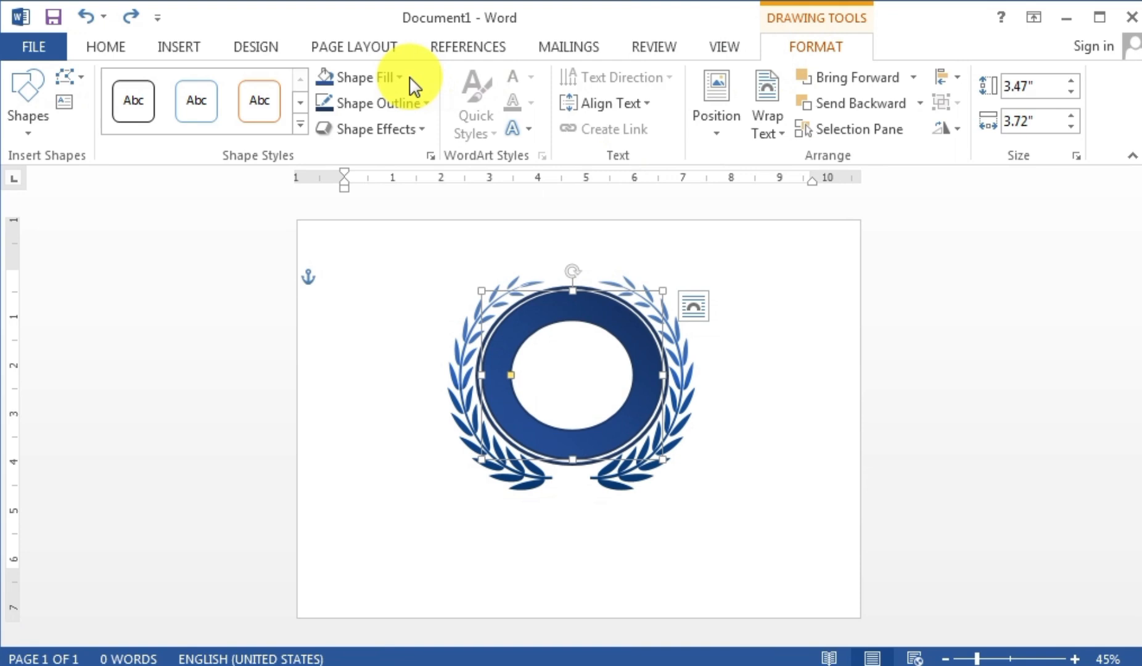
left_click(374, 80)
mouse_move(380, 362)
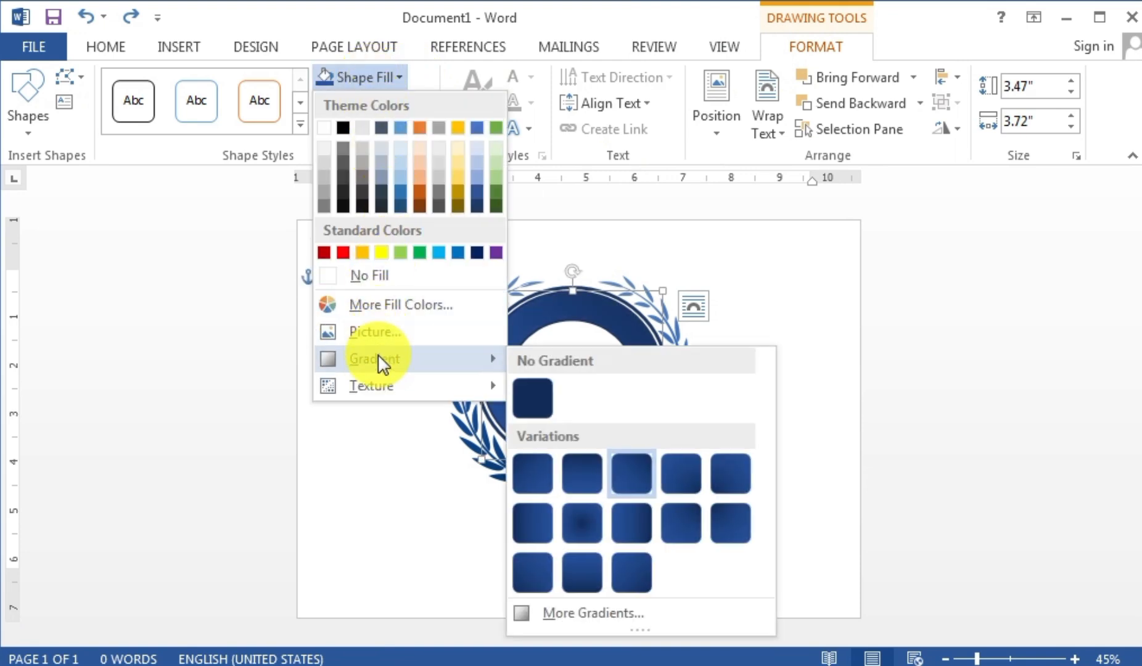
left_click(582, 613)
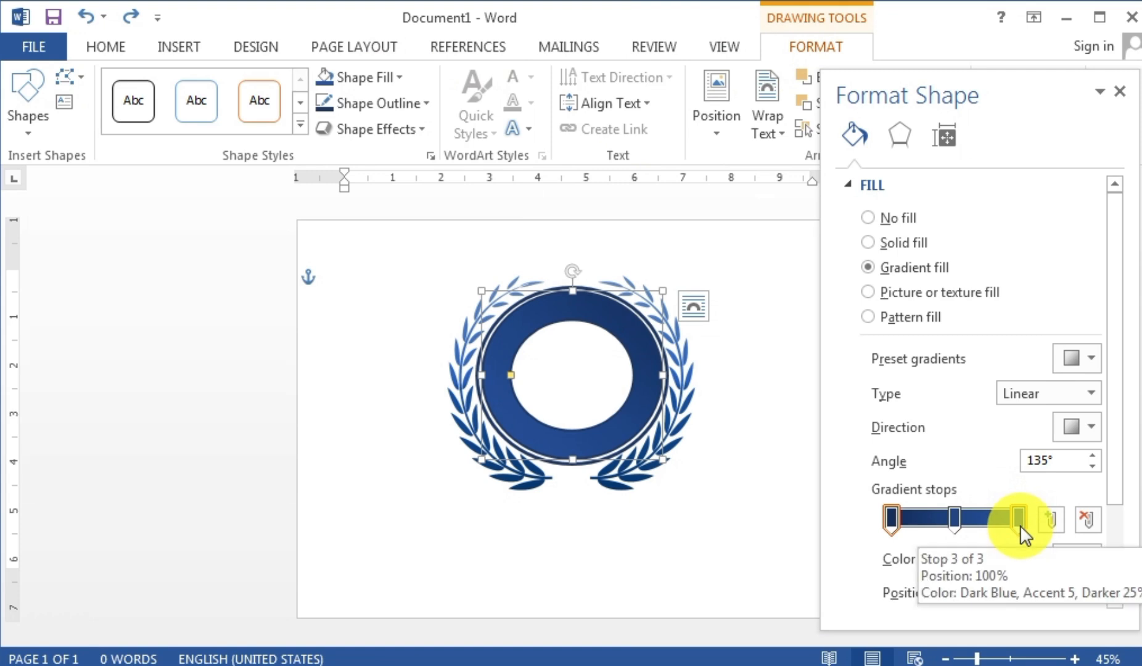
- Set the gradient stops to dark blue ends and a light blue middle stop at 44%
left_click(1019, 518)
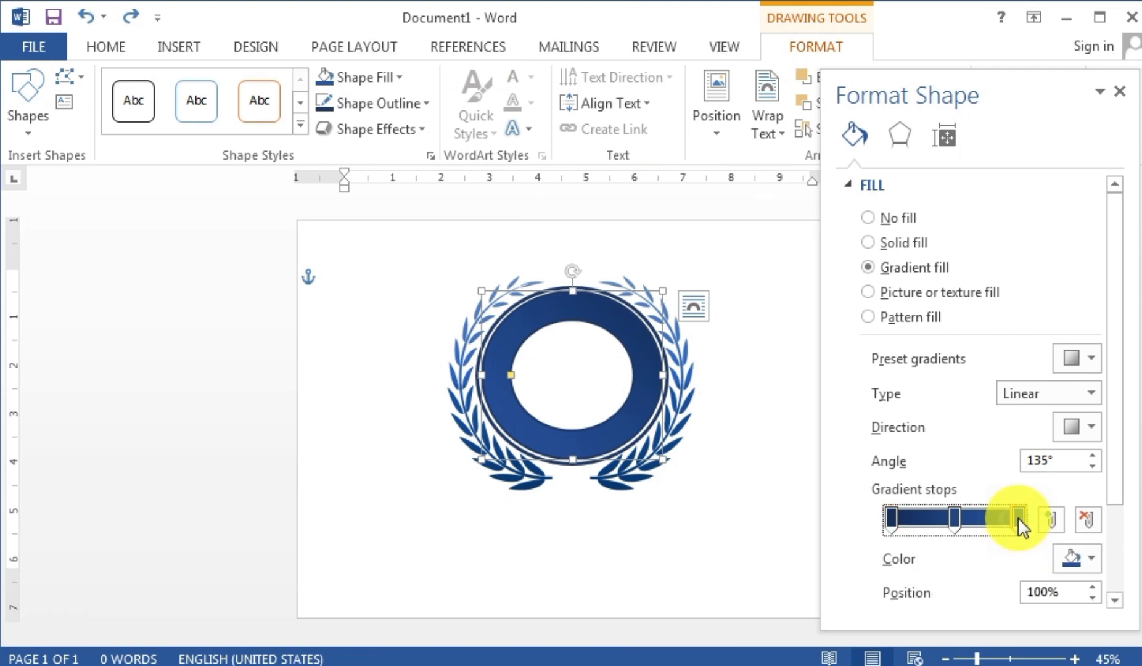
left_click(1092, 560)
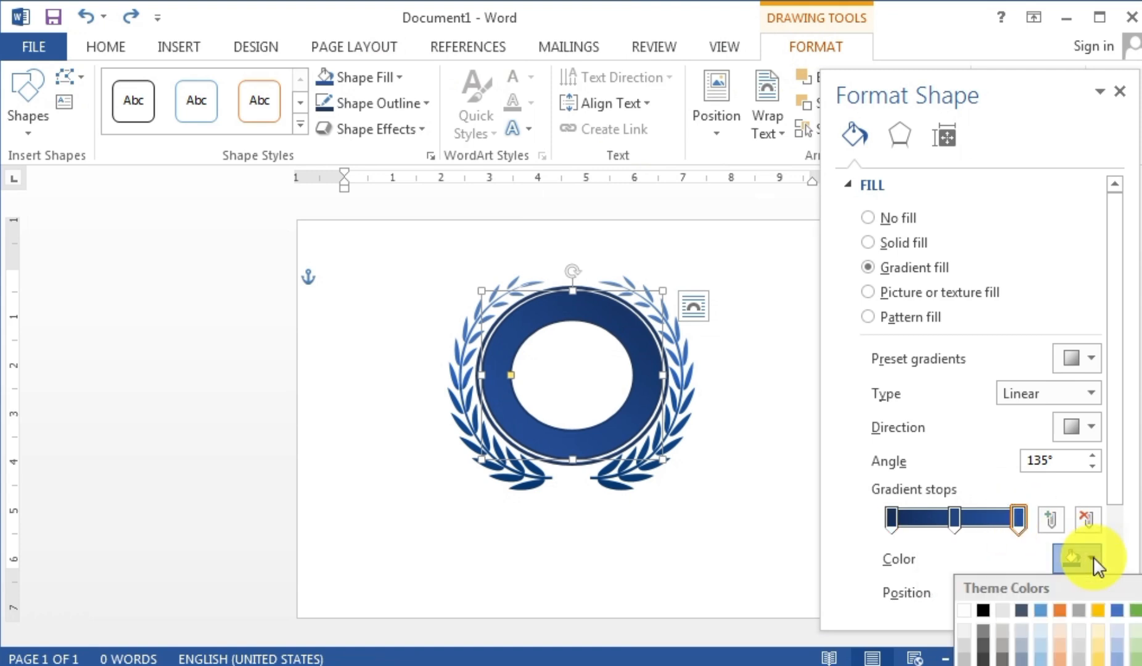
left_click(1097, 665)
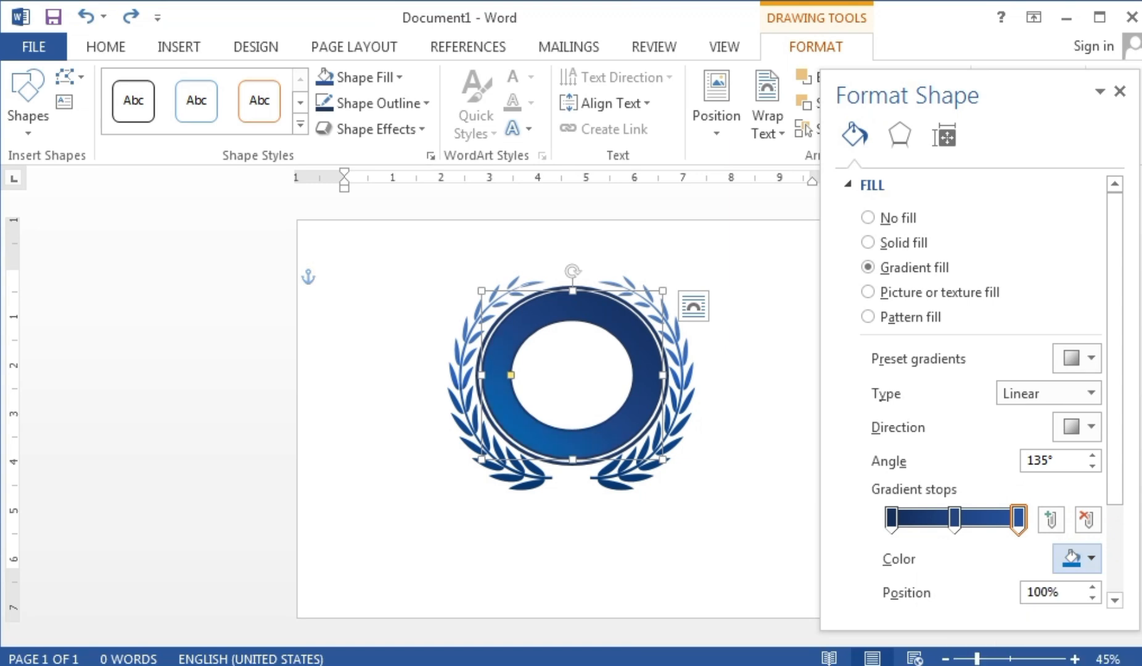
left_click(955, 517)
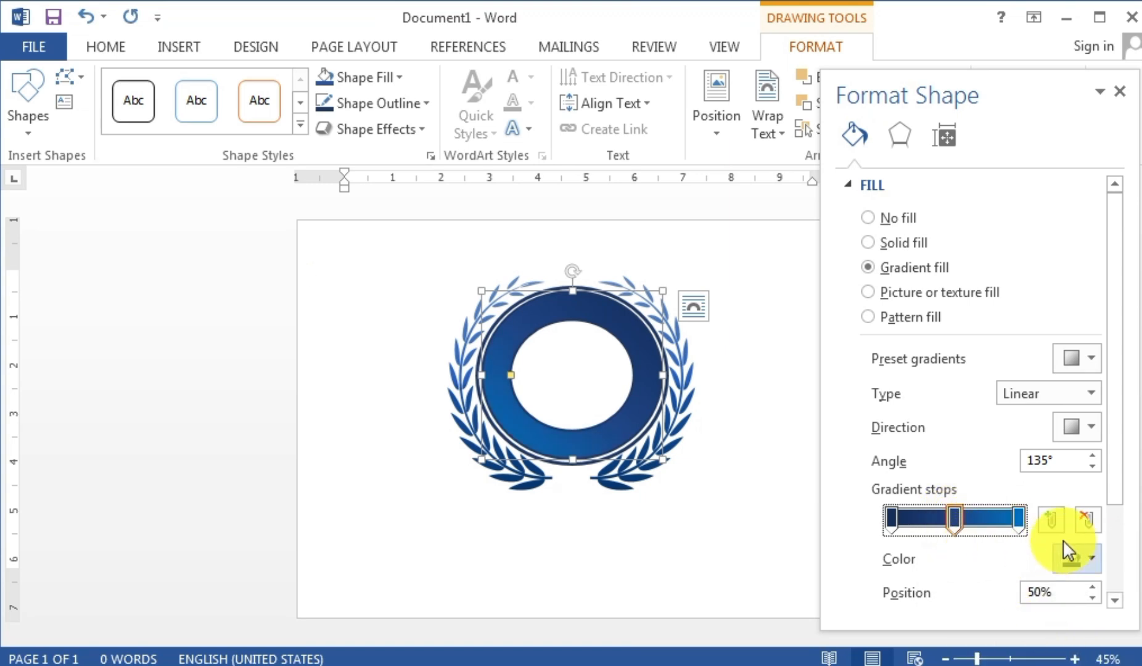
left_click(1091, 558)
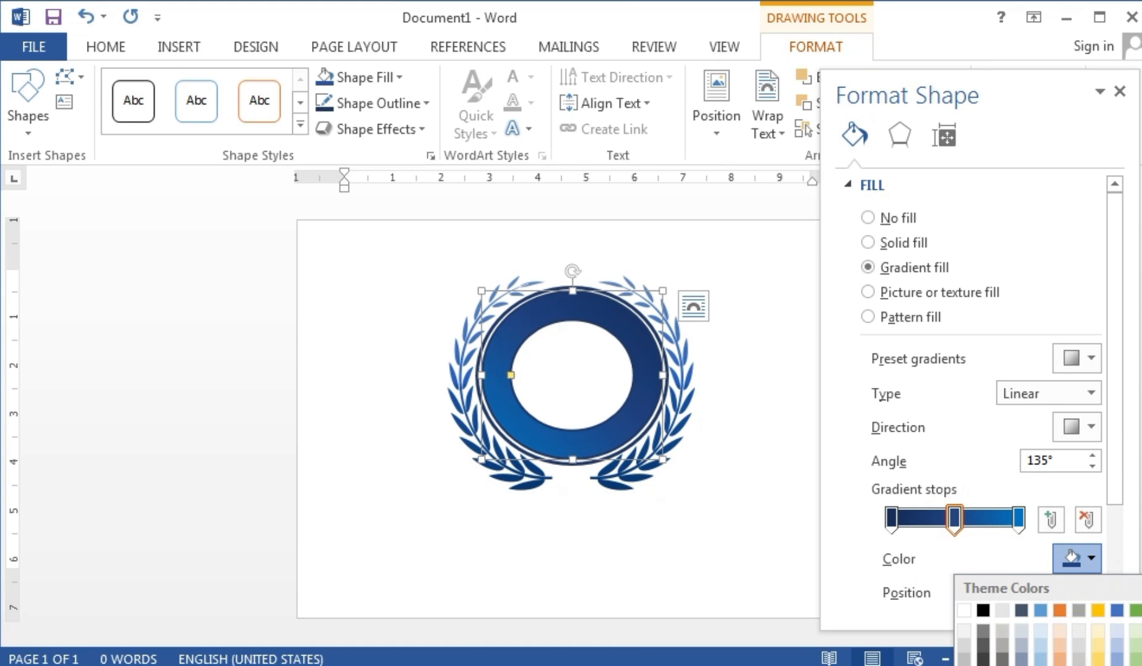
left_click(1078, 665)
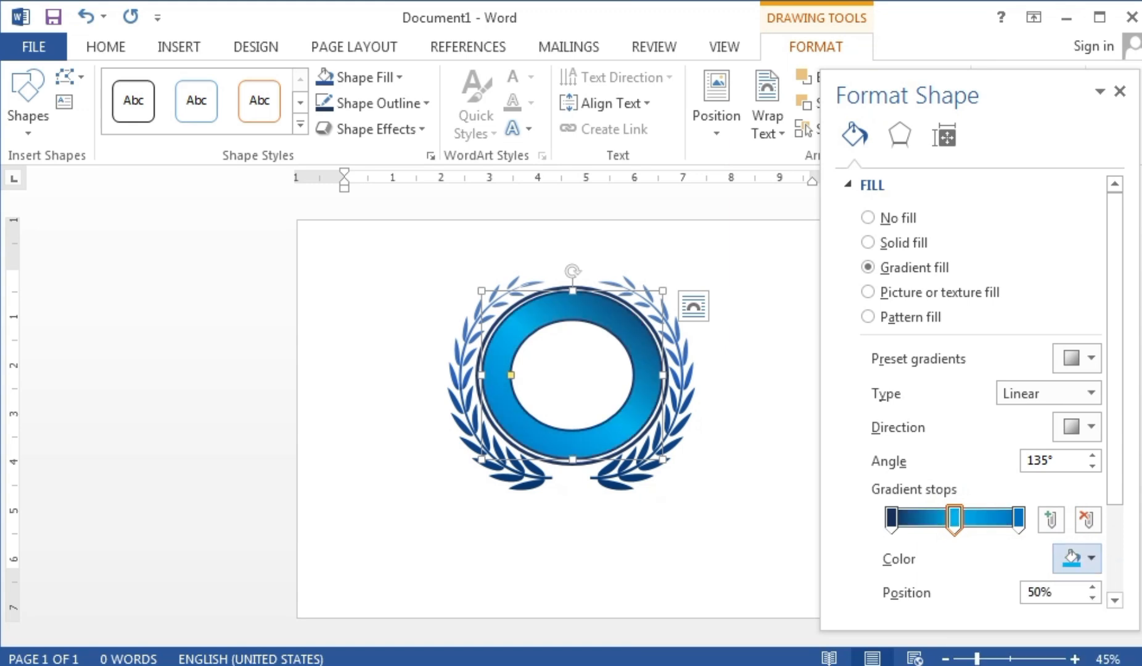
left_click(1017, 519)
left_click(1091, 551)
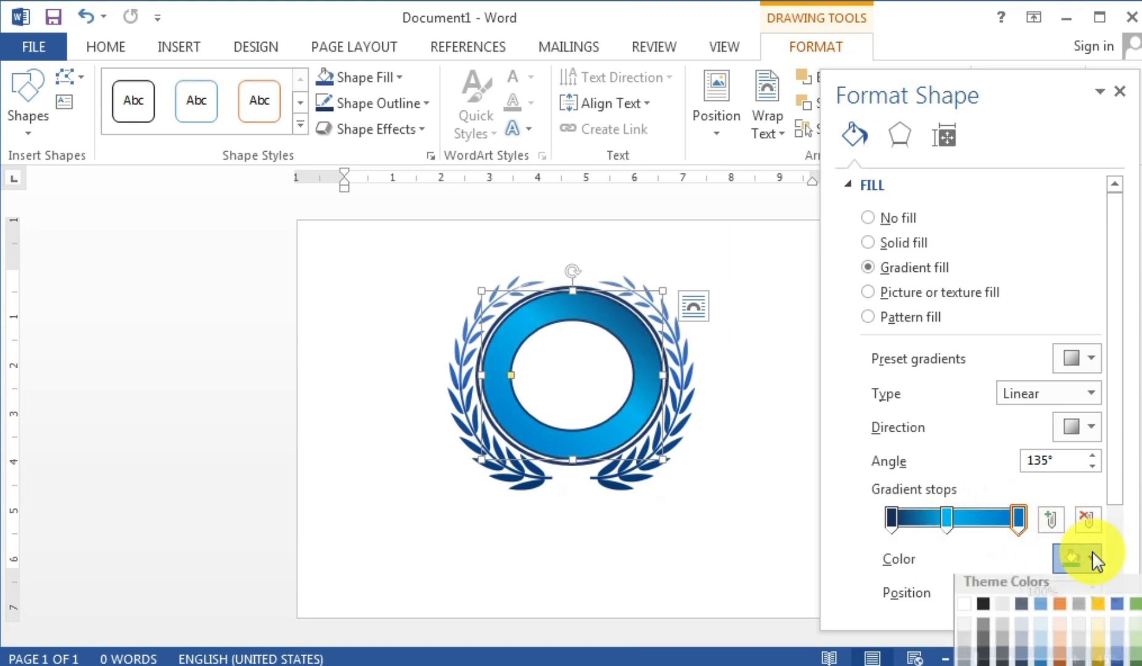
left_click(1118, 664)
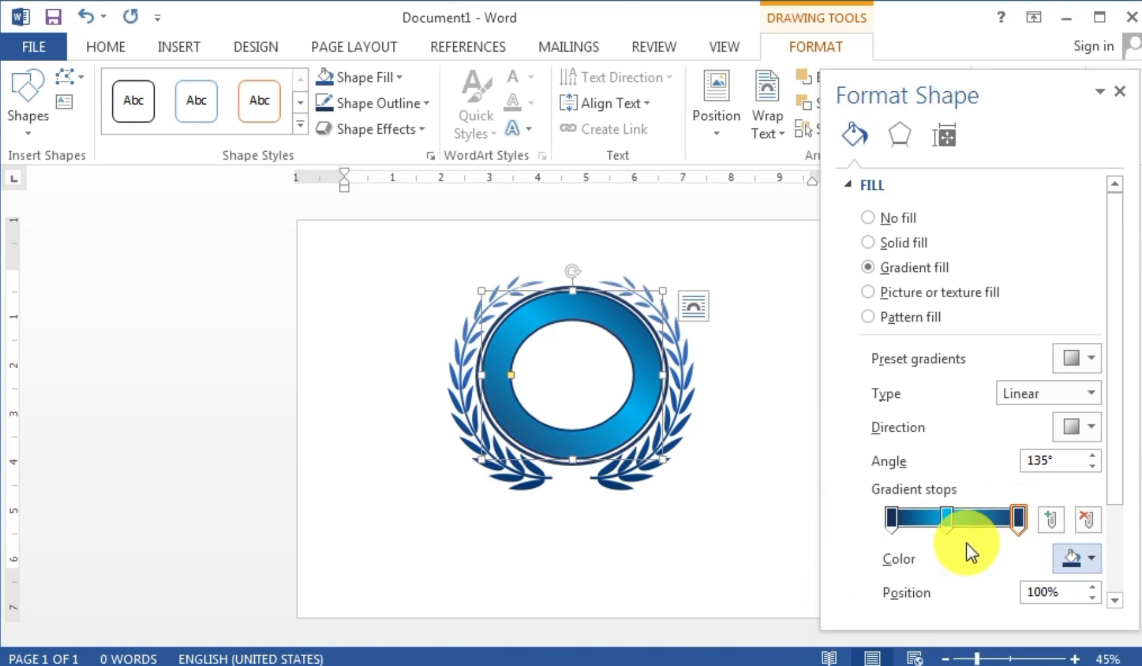
left_click_drag(952, 523, 948, 522)
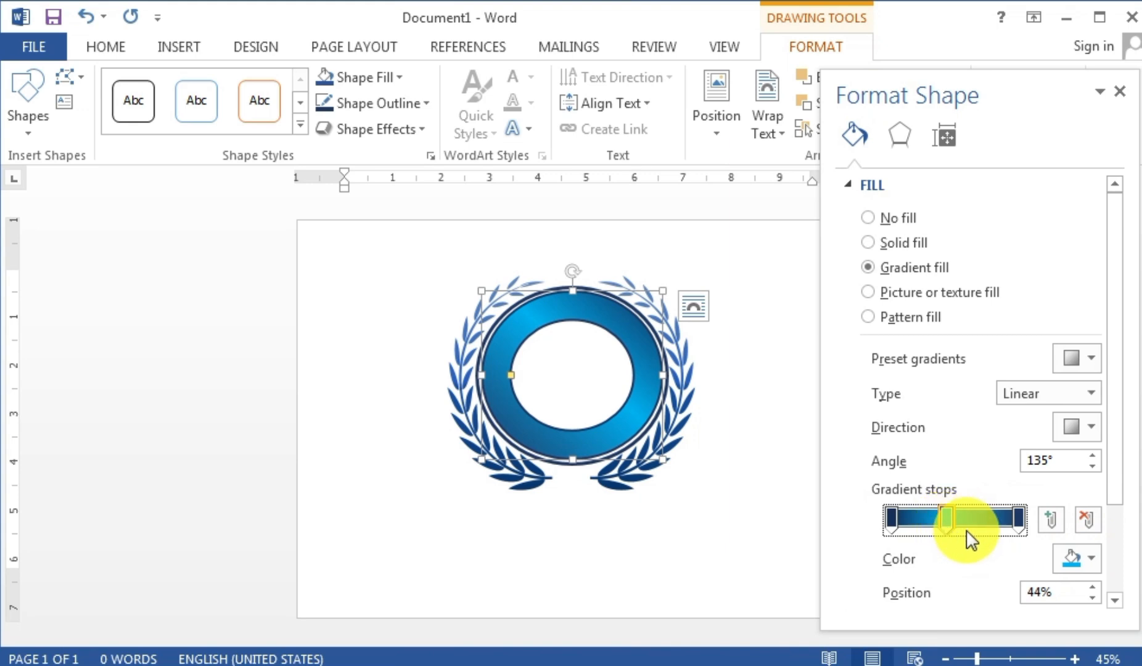
left_click(1120, 91)
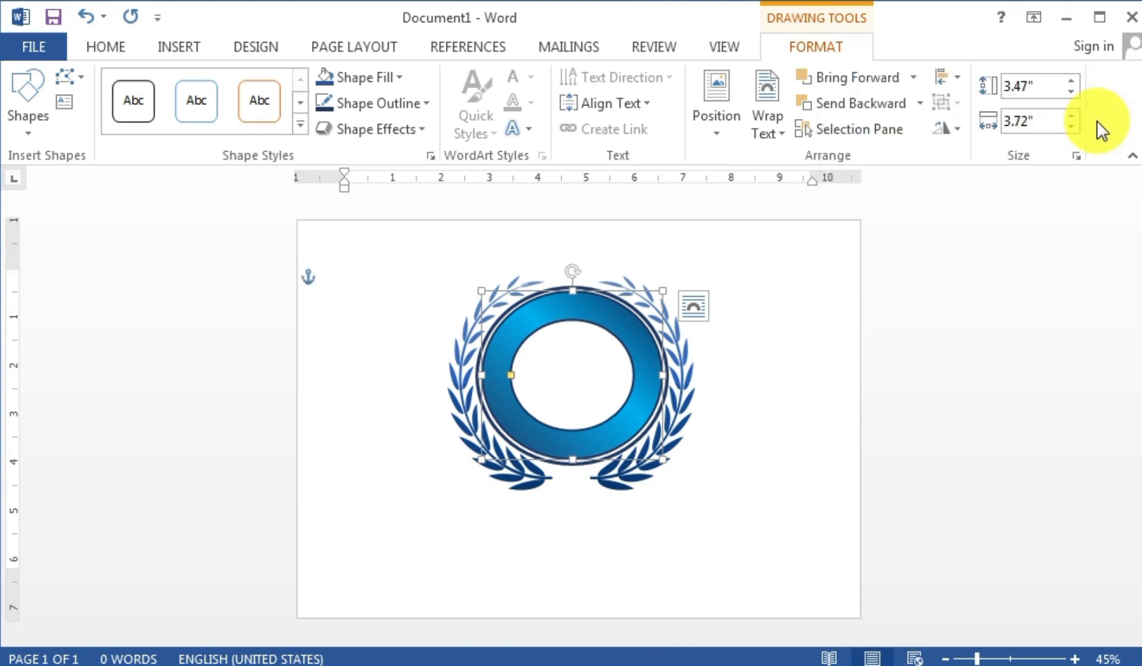
left_click(576, 611)
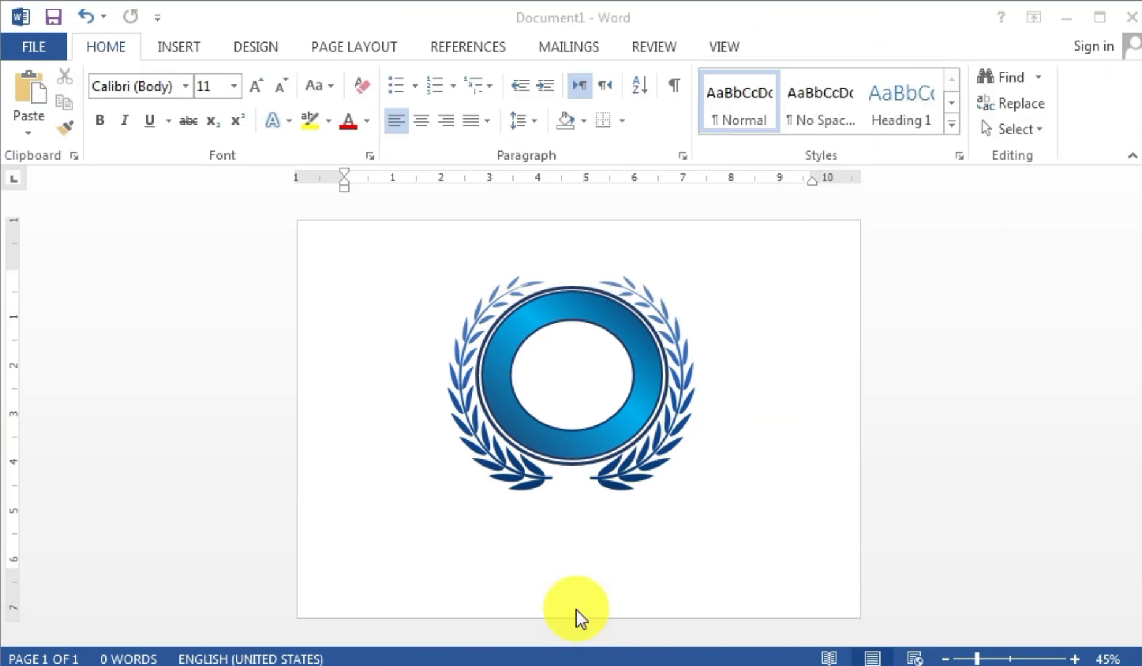
- Draw a curved ribbon banner centred beneath the wreath
left_click(172, 50)
left_click(303, 94)
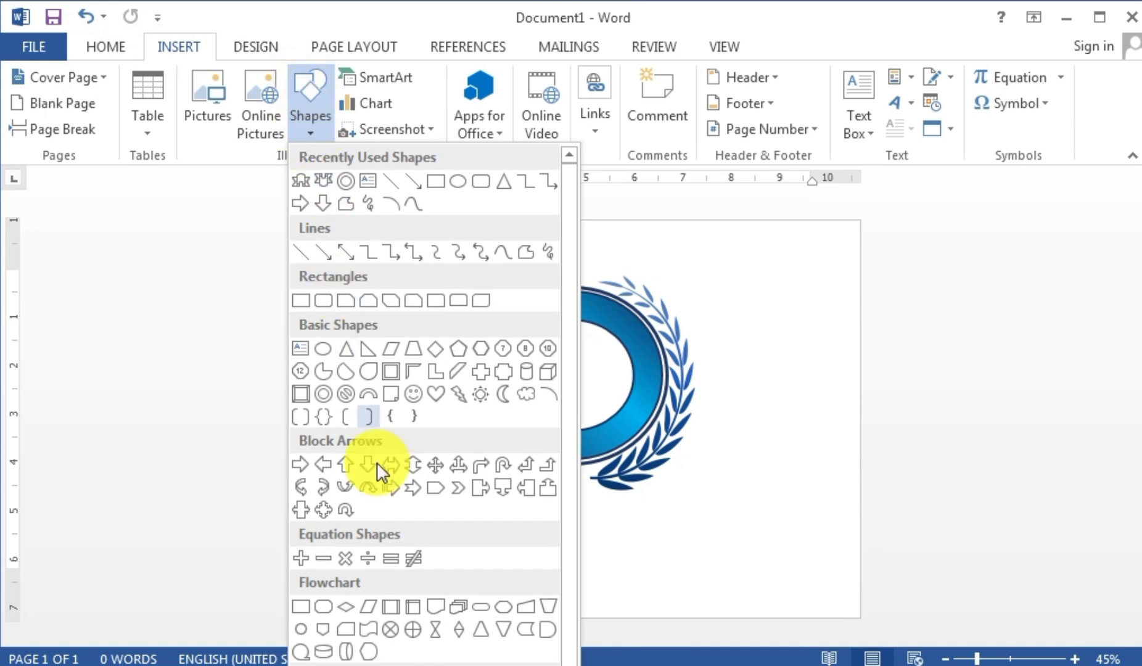
left_click(382, 665)
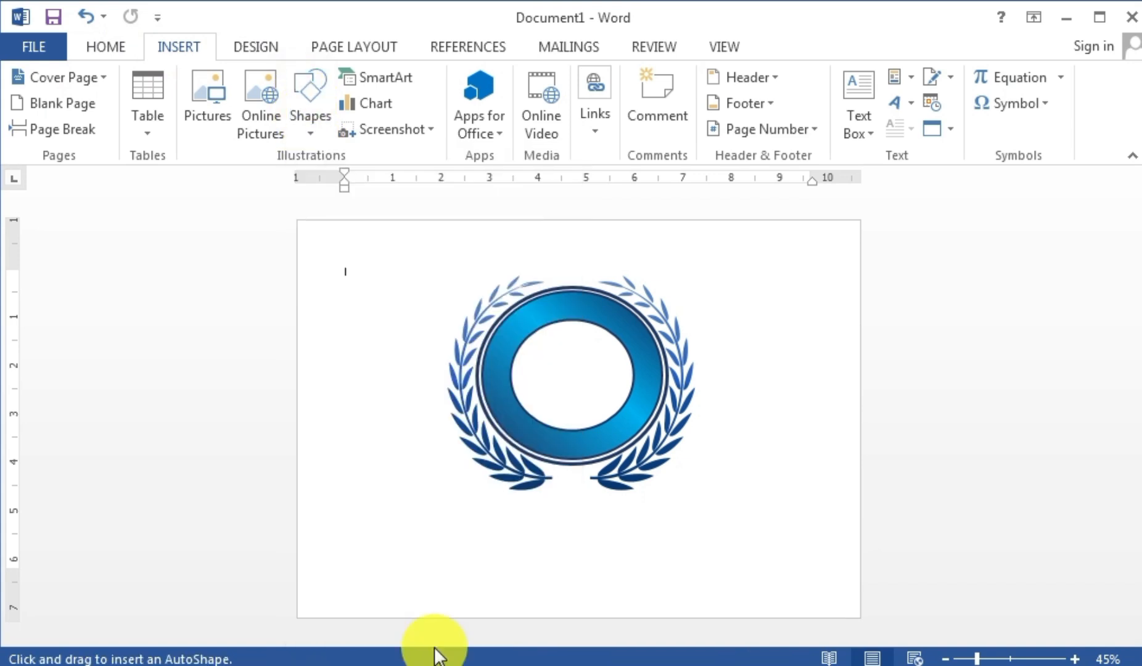
mouse_move(371, 505)
left_mouse_down()
mouse_move(425, 532)
mouse_move(785, 564)
mouse_move(805, 549)
mouse_move(799, 556)
left_mouse_up()
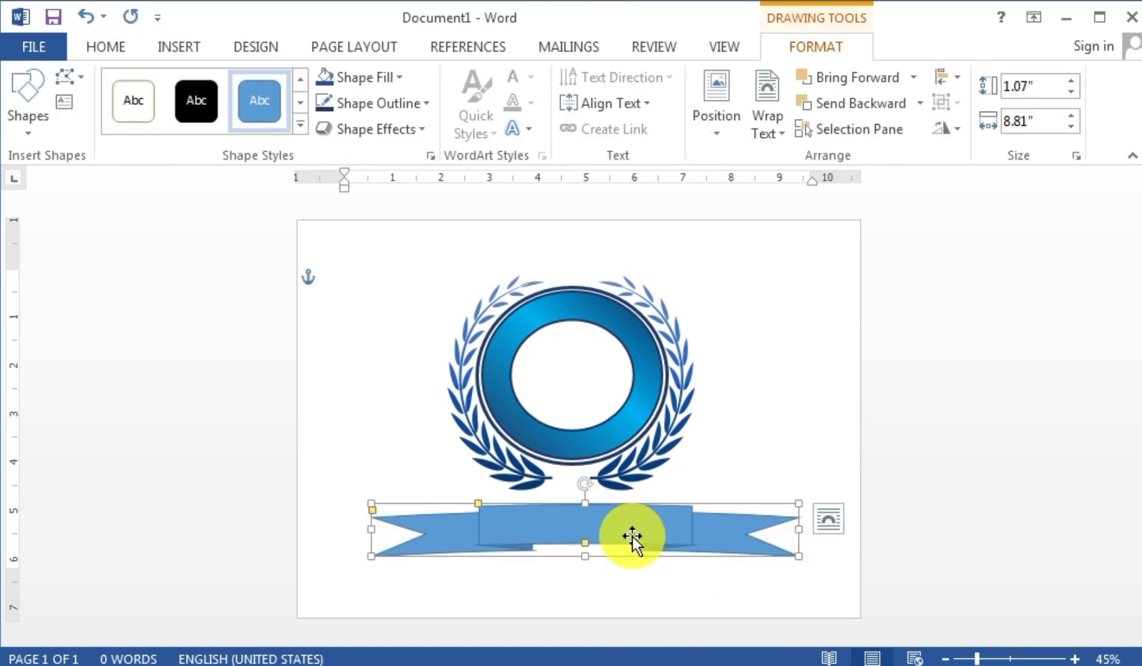
left_click_drag(493, 517, 469, 501)
left_click_drag(545, 510, 529, 514)
- Adjust the banner's folds and shorten it to 0.9" tall
left_click_drag(580, 541, 617, 538)
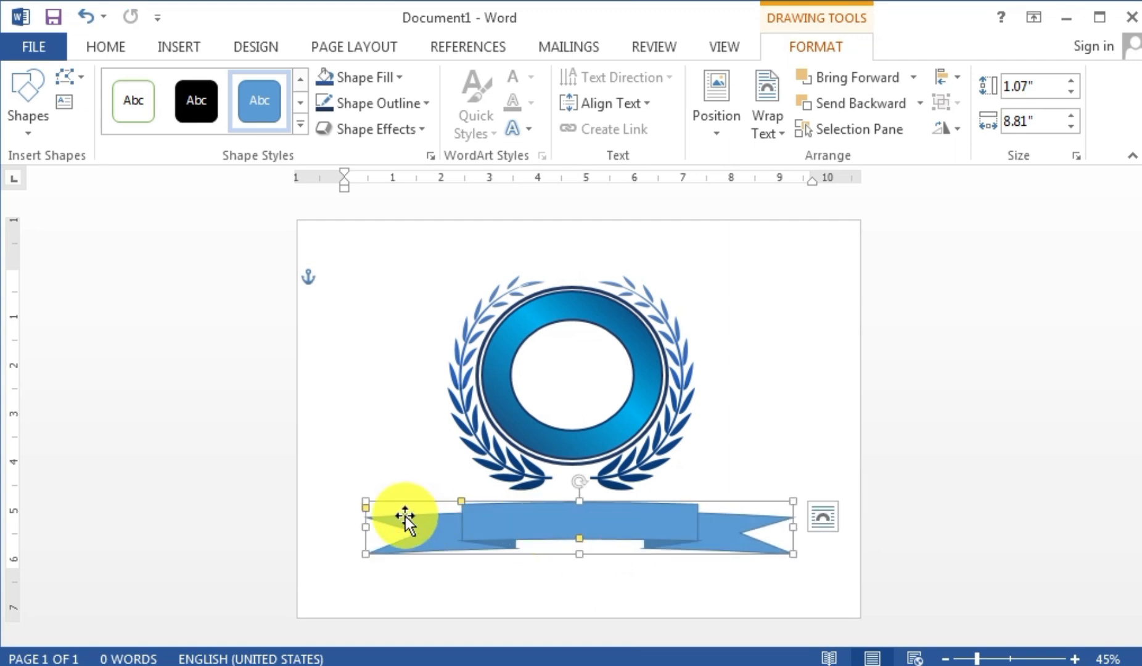
key("ctrl+z")
key("ctrl+z")
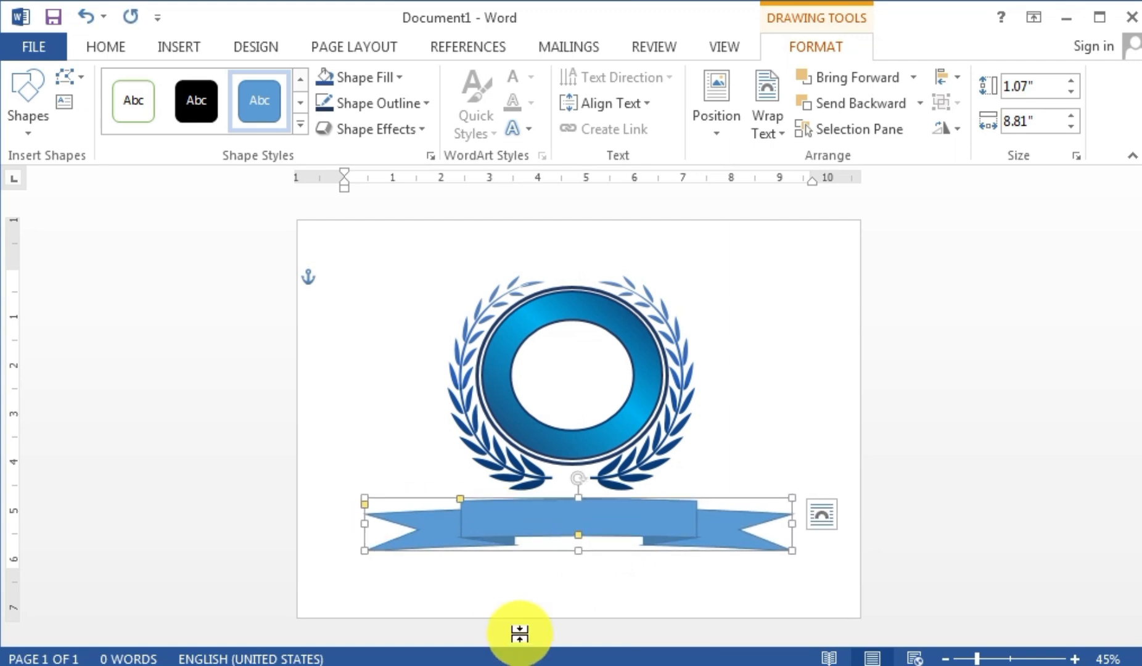
mouse_move(364, 504)
left_mouse_down()
mouse_move(368, 516)
mouse_move(369, 499)
left_mouse_up()
left_click_drag(460, 498, 458, 499)
left_click_drag(577, 551, 575, 543)
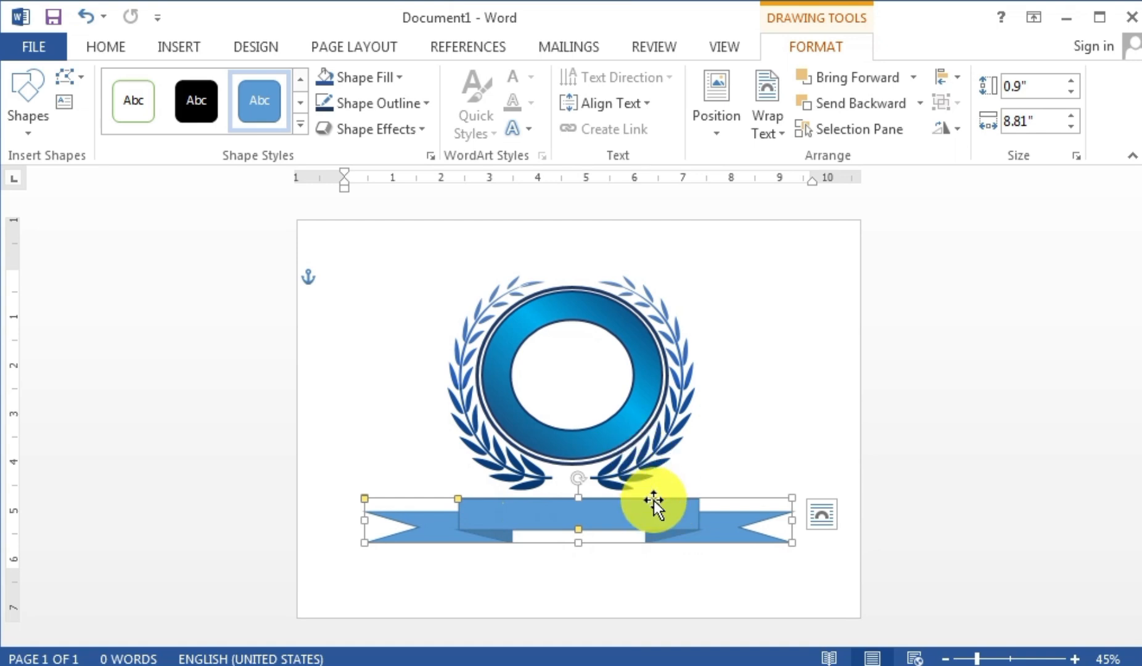
- Give the banner a white fill and black outline, nudging it up slightly
left_click(349, 80)
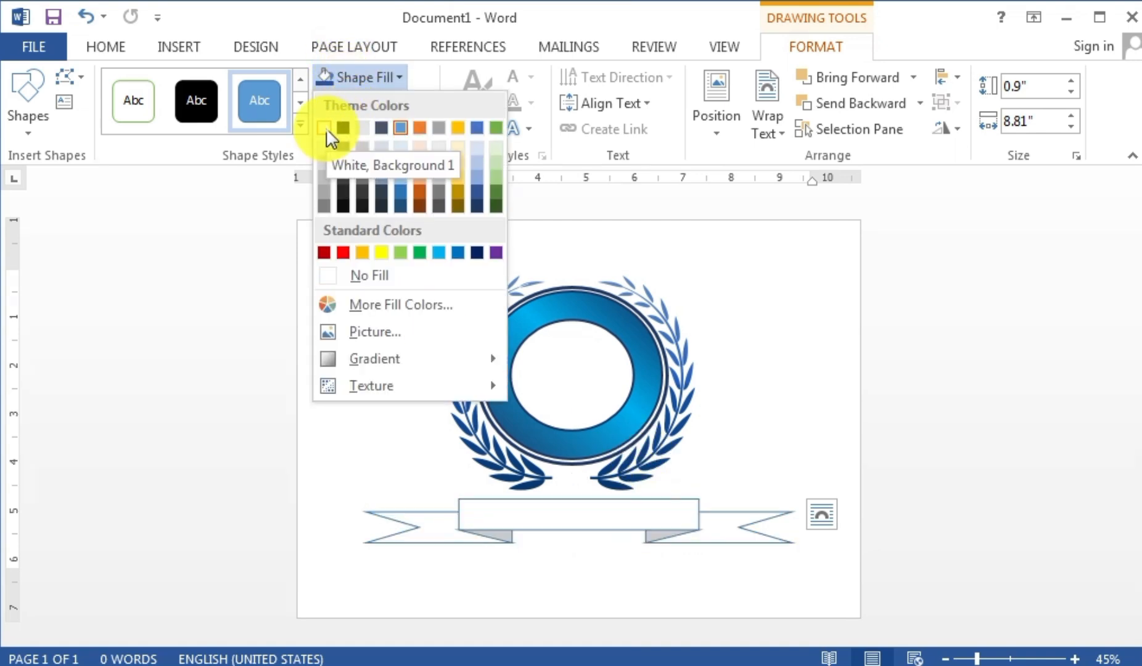
left_click(327, 136)
left_click(341, 99)
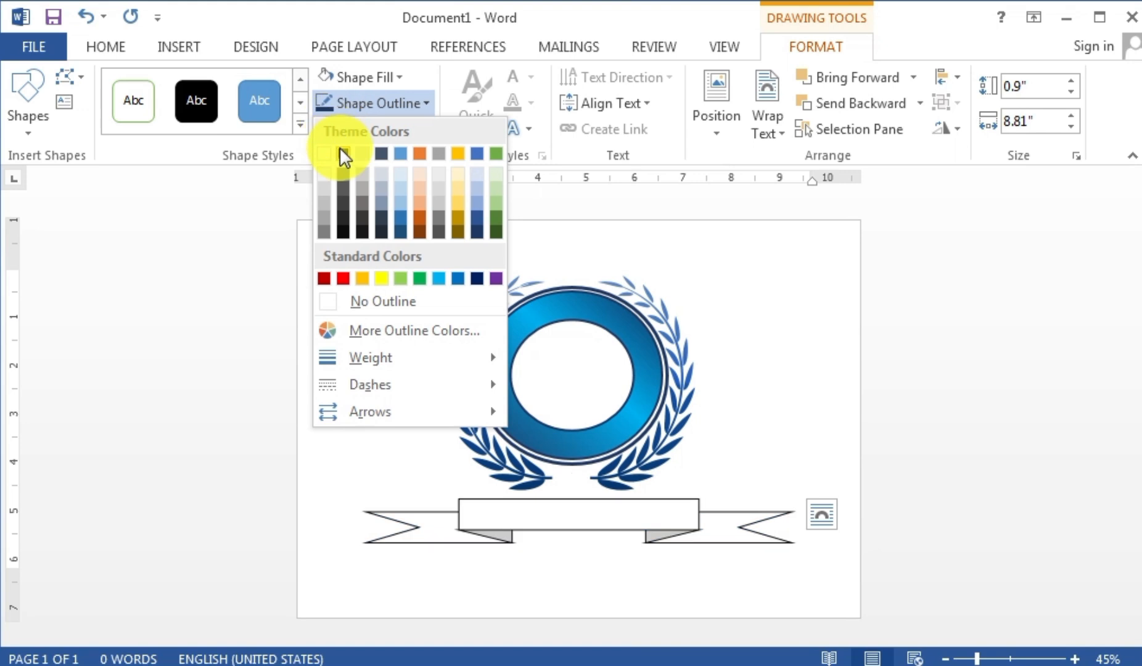
left_click(344, 153)
key("Up")
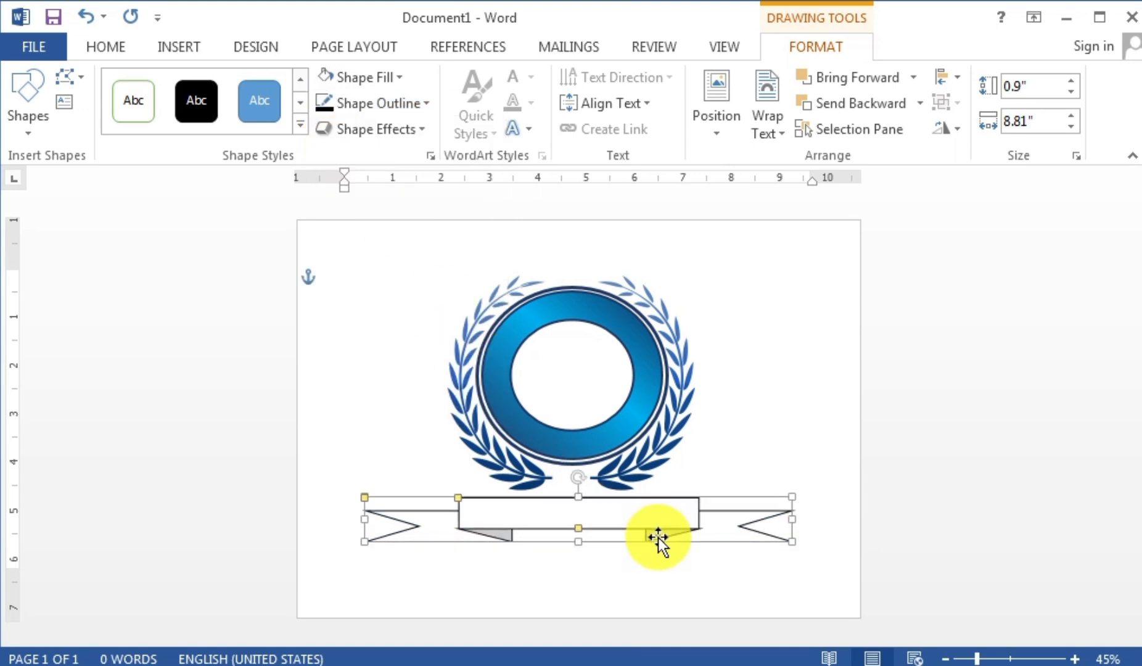
- Apply a gradient fill to the banner and make its right stop grey
left_click(373, 74)
mouse_move(373, 356)
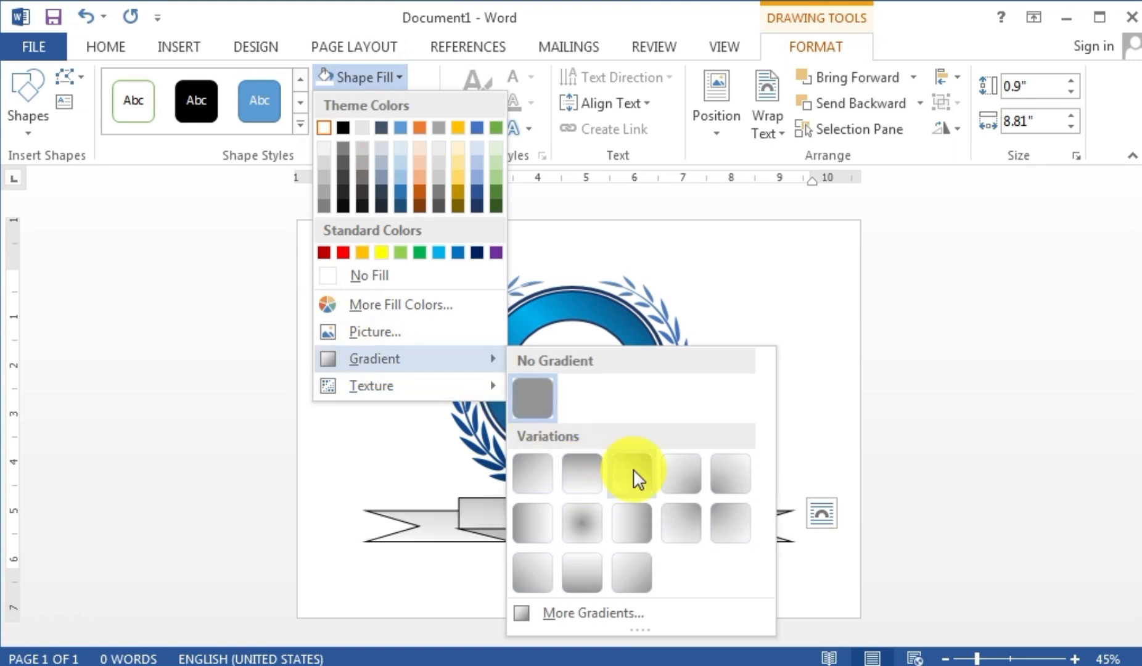
left_click(597, 614)
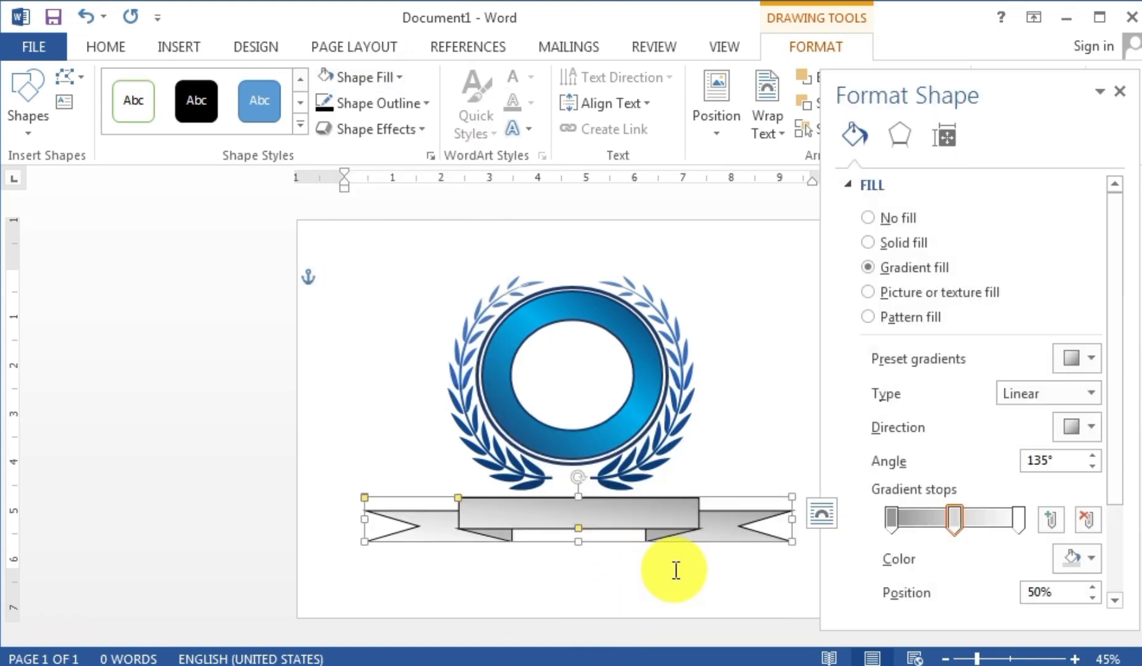
left_click(1018, 521)
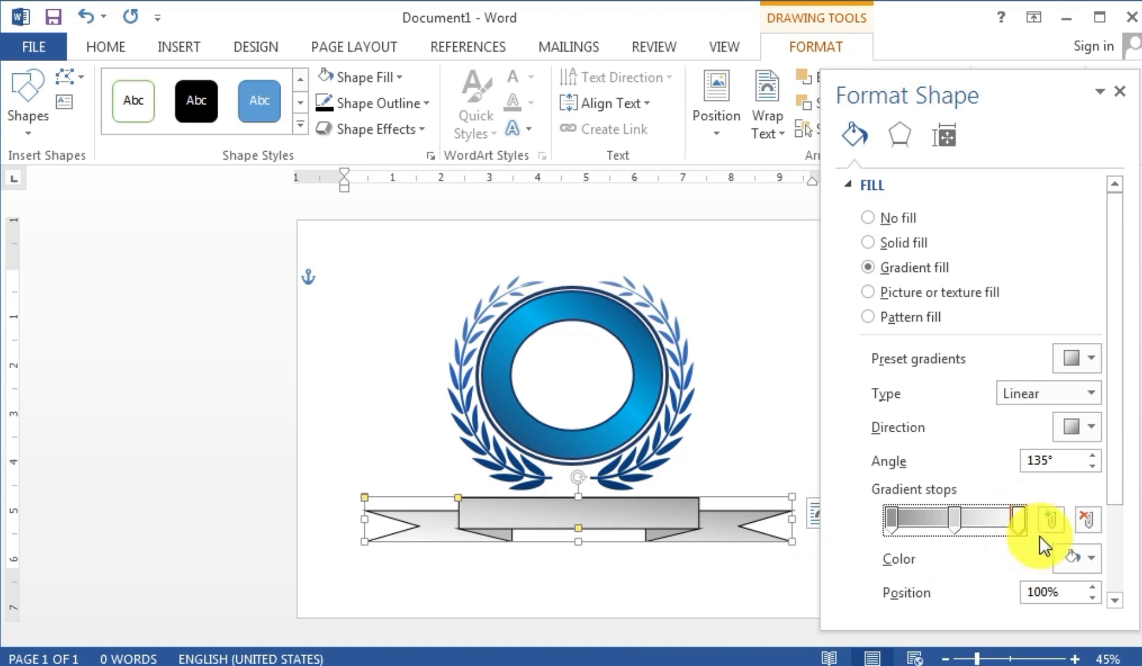
left_click(1086, 558)
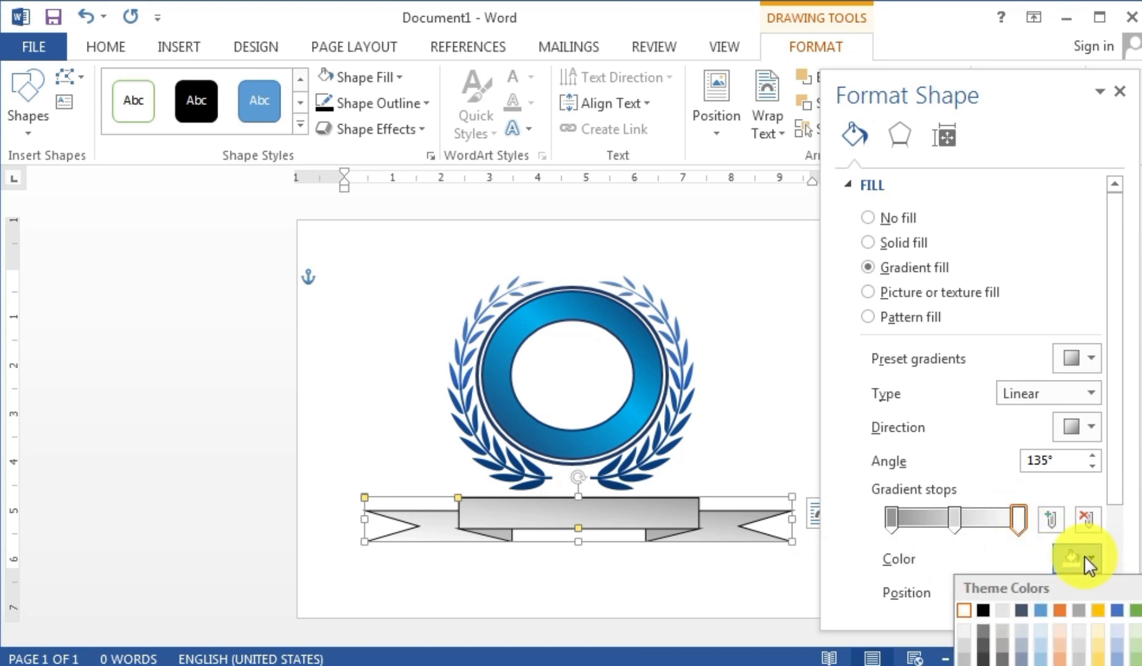
left_click(963, 661)
- Lighten the middle gradient stop to a light grey for a silver sheen
left_click(953, 521)
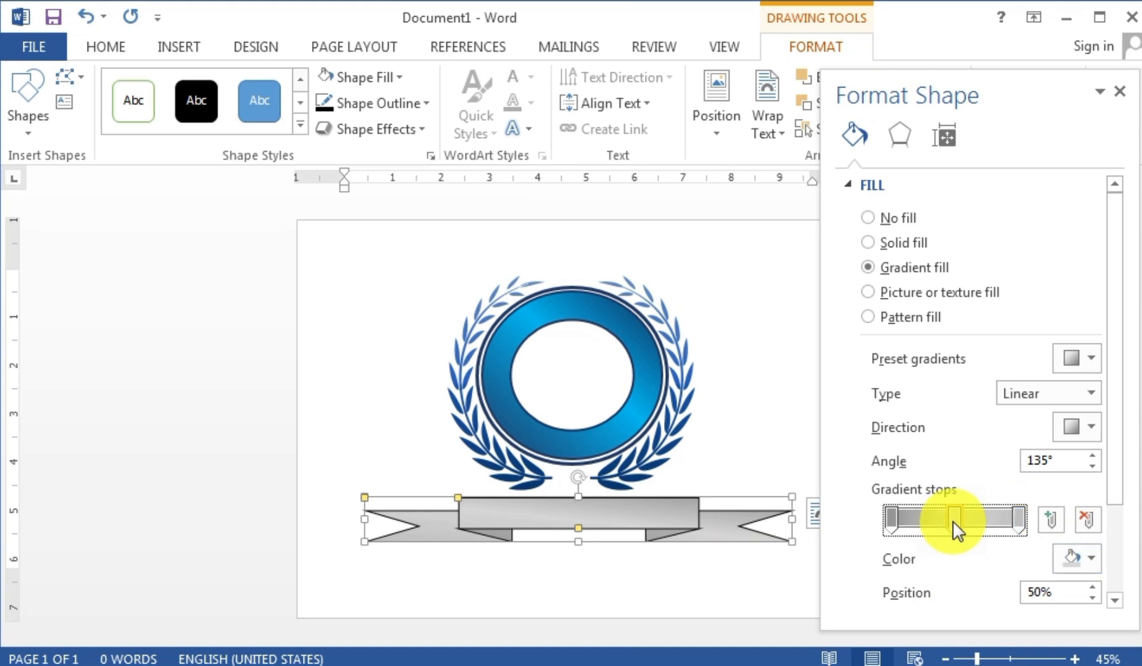
left_click(1089, 558)
left_click(963, 641)
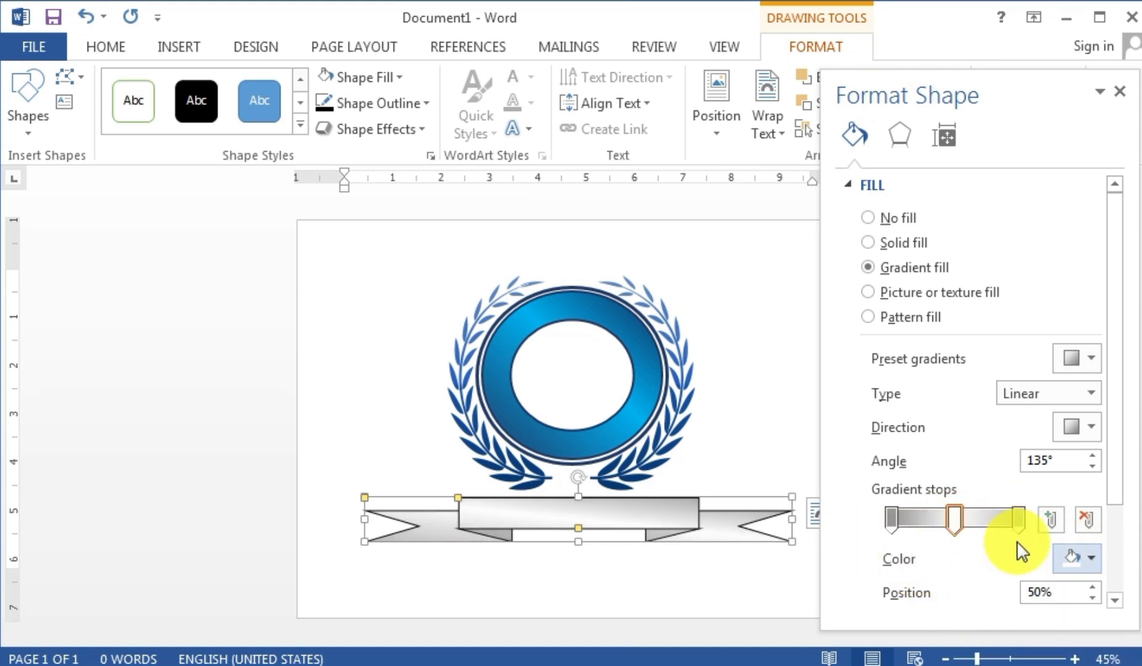
left_click(1119, 93)
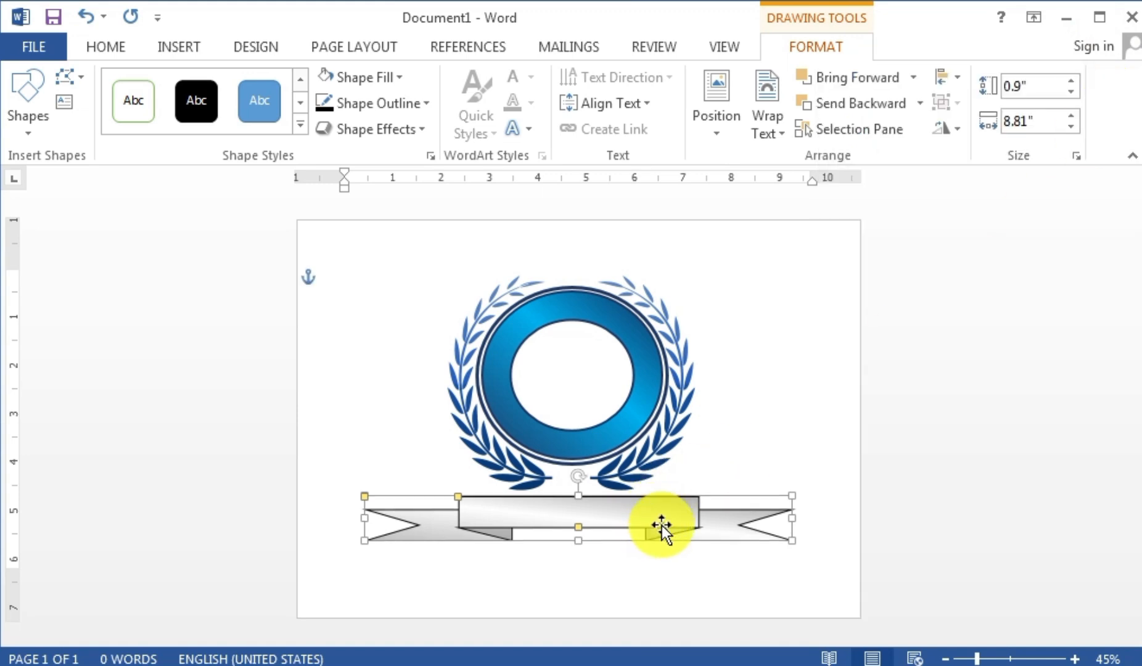
left_click(719, 452)
left_click(799, 473)
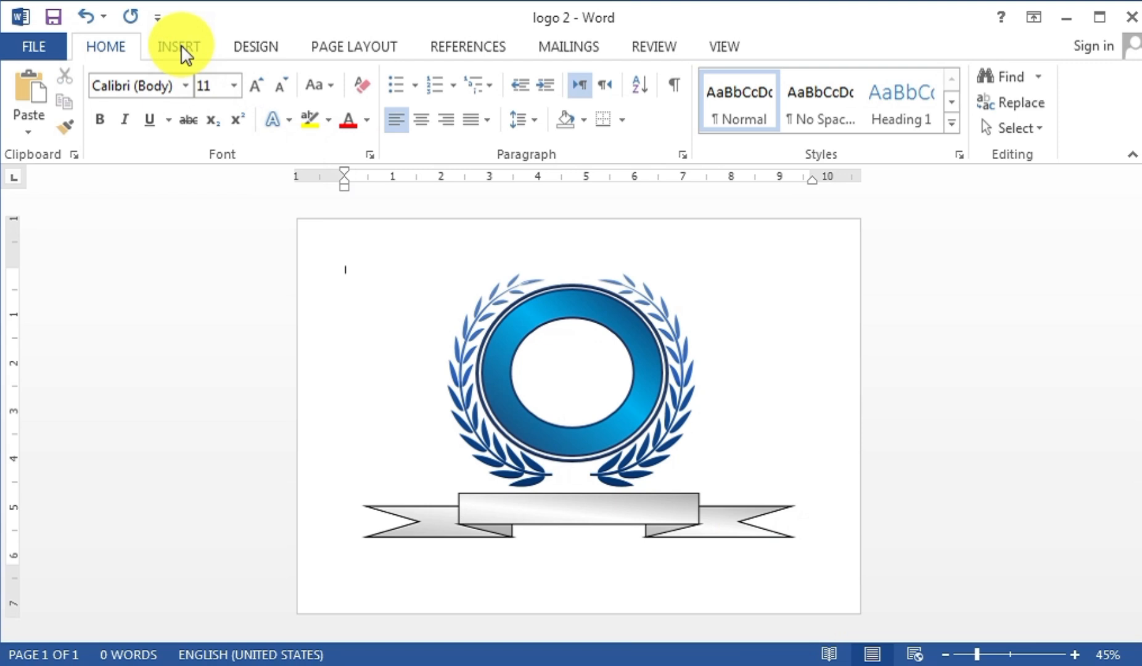
left_click(182, 45)
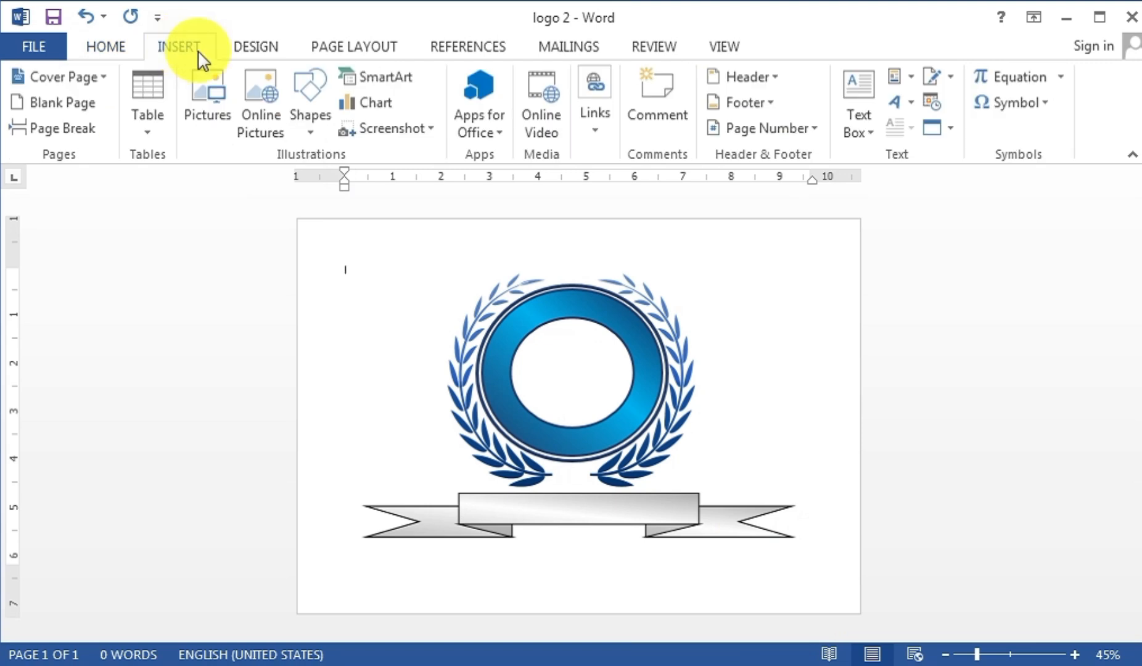
left_click(307, 99)
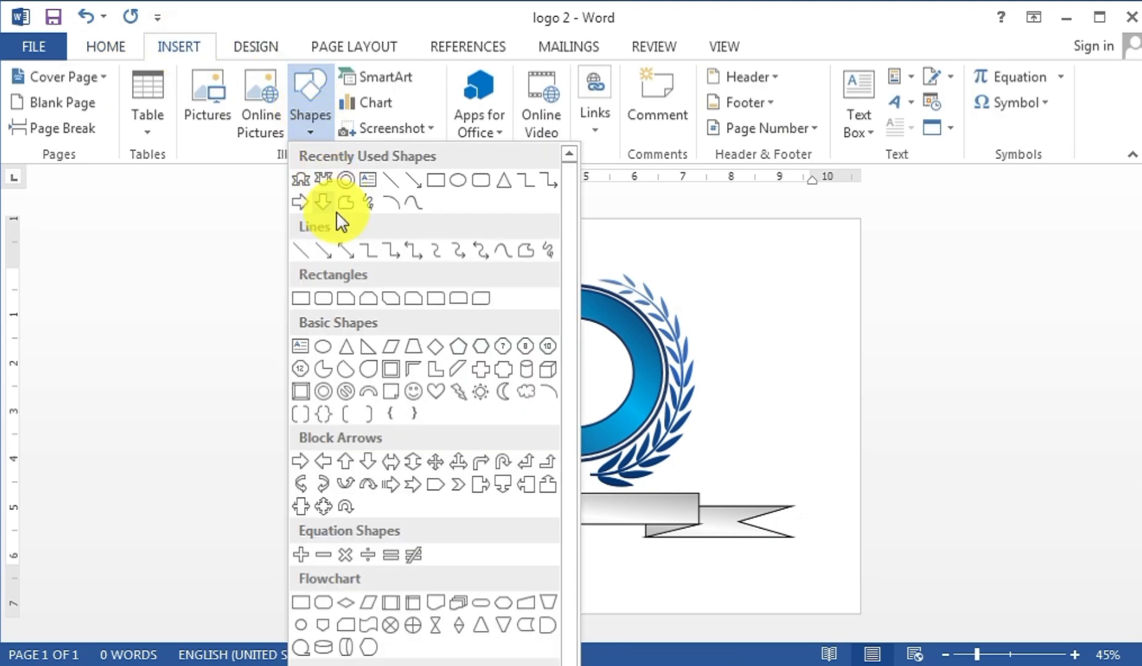
- Draw an unfilled isosceles triangle left of the wreath and turn a second triangle upside down
left_click(347, 350)
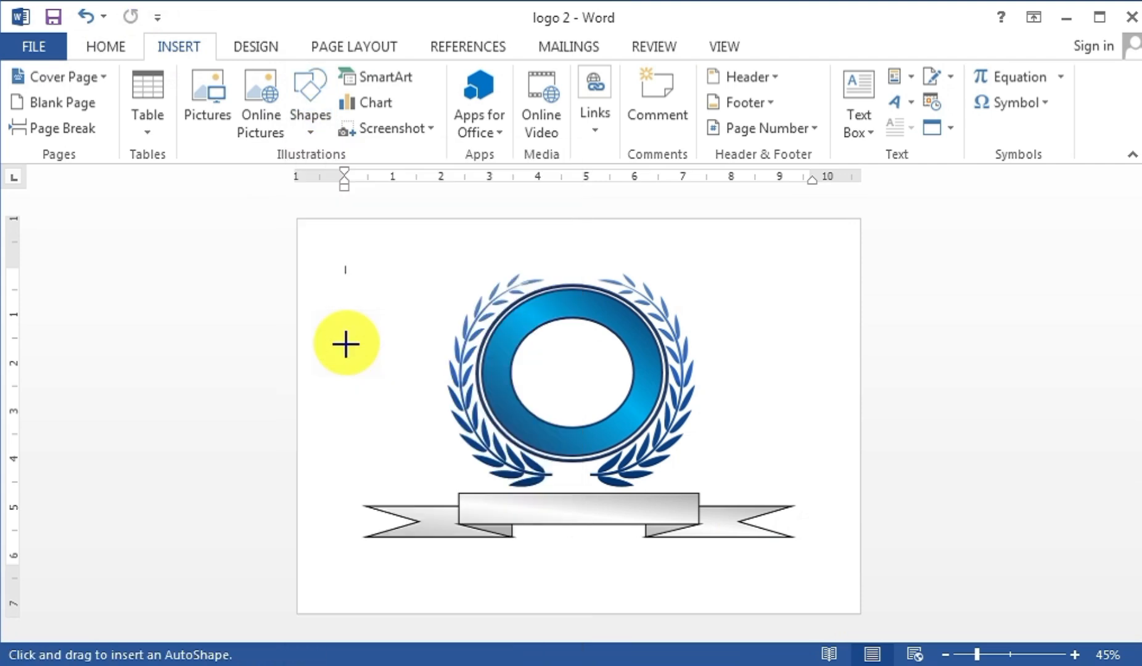
left_click_drag(319, 299, 388, 385)
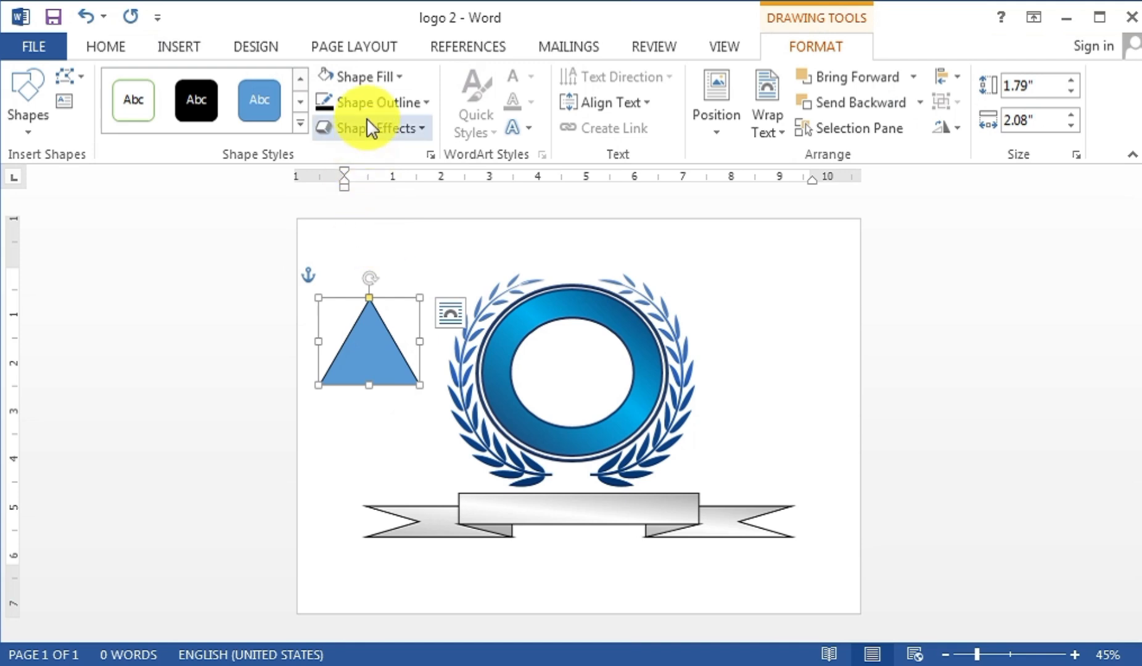
left_click(356, 76)
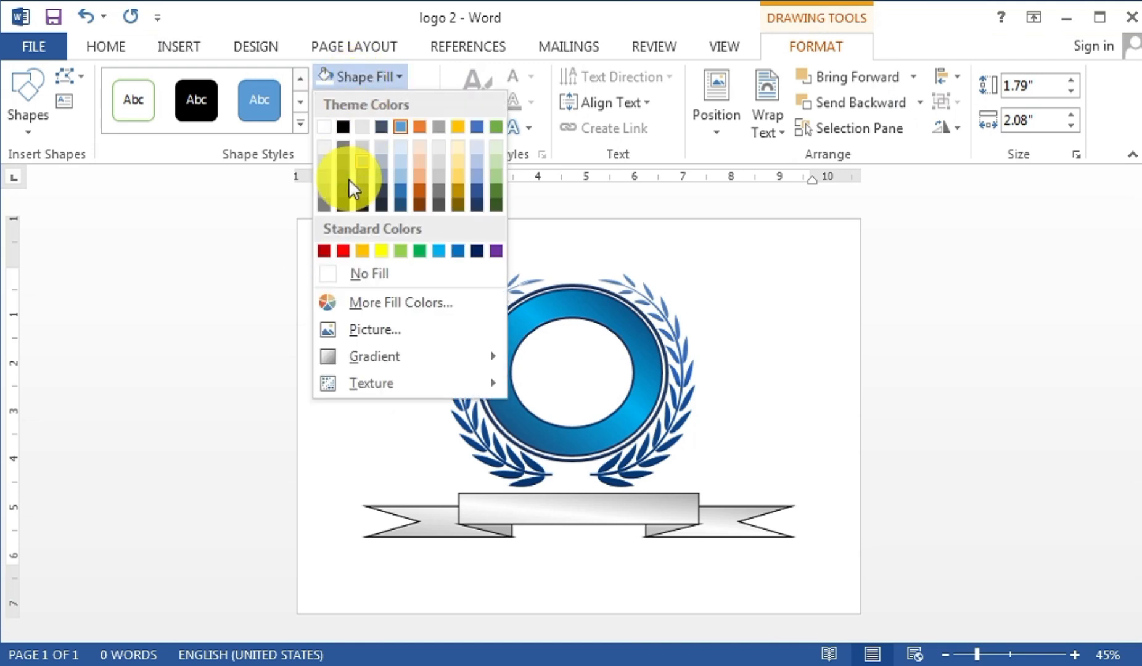
left_click(325, 277)
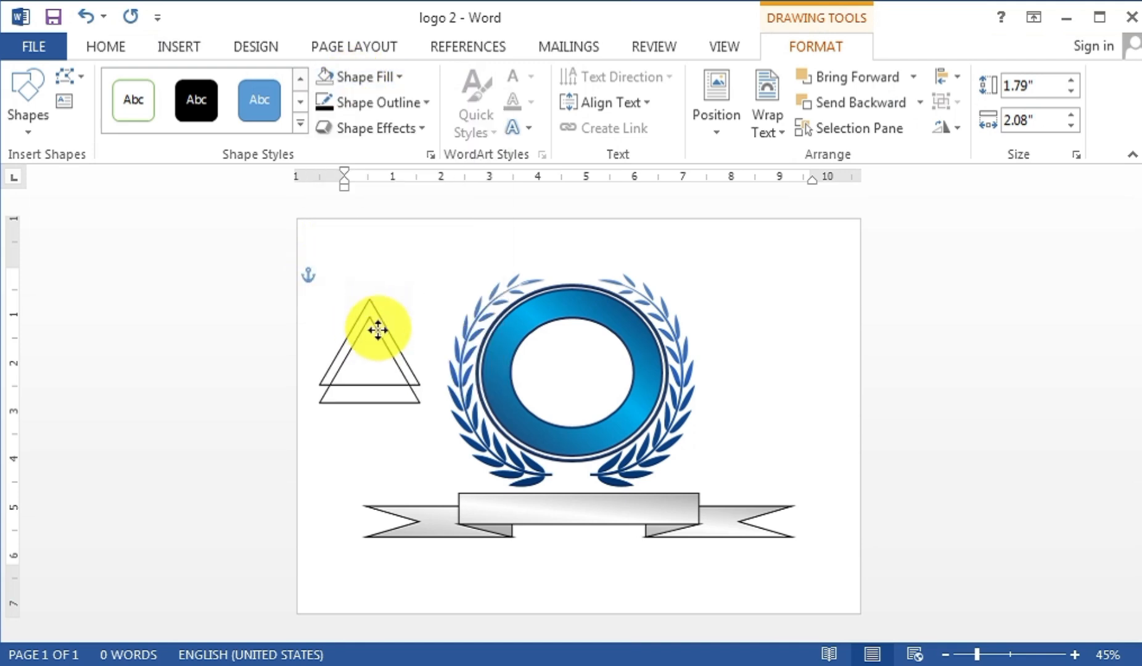
left_click_drag(370, 277, 372, 425)
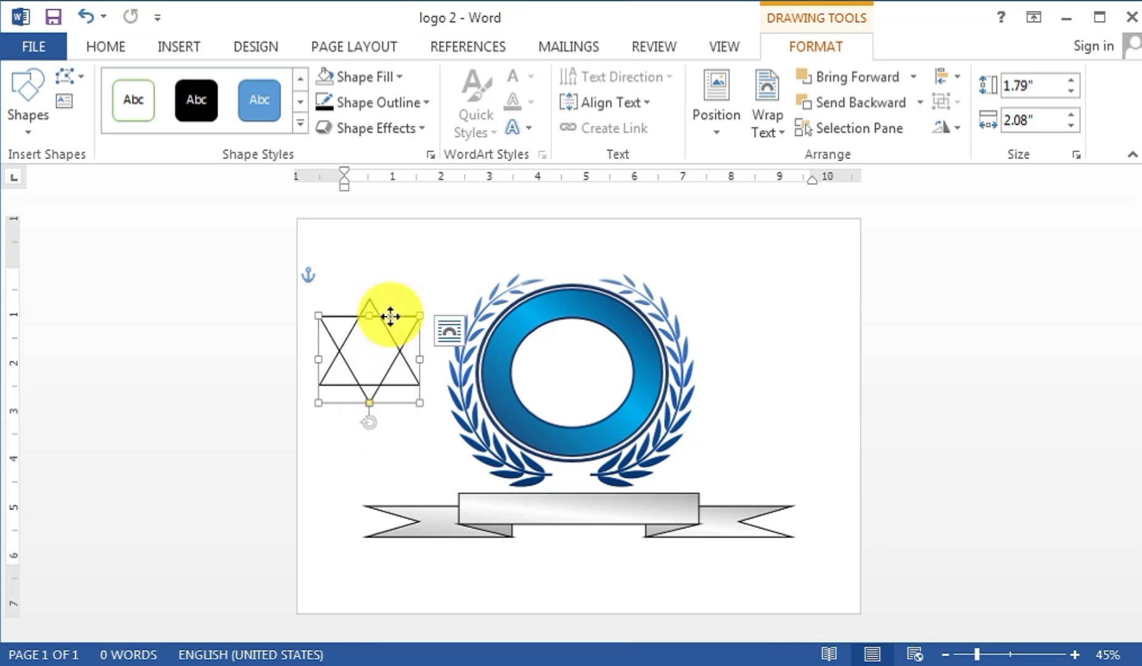
- Line up the inverted triangle and group both triangles into one star
left_click_drag(390, 317, 390, 325)
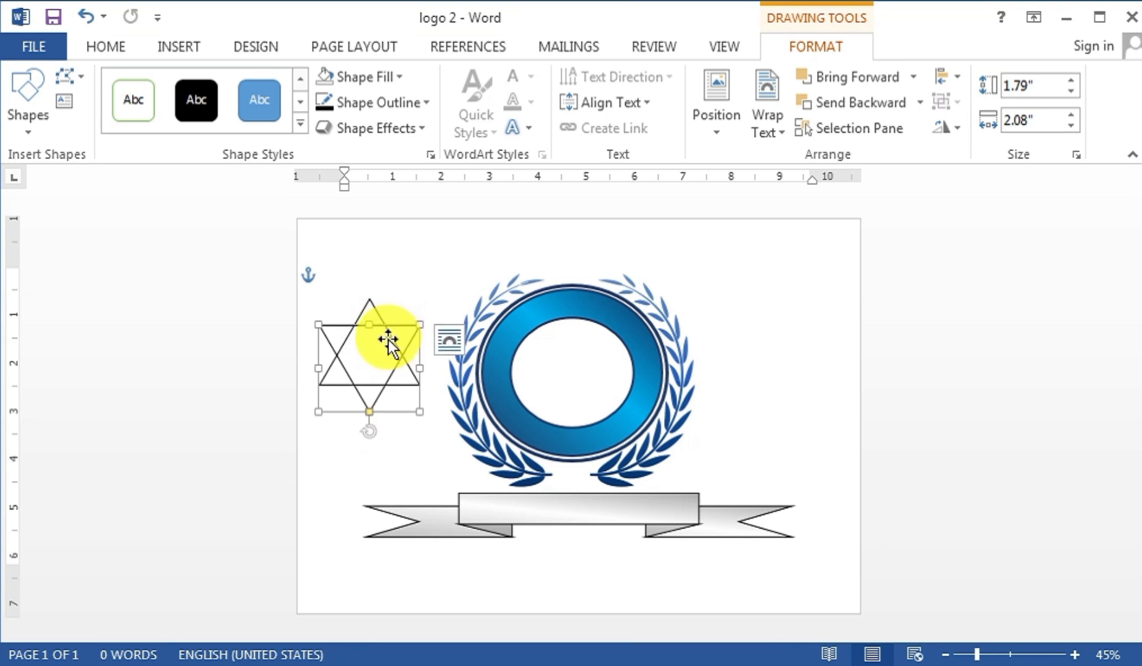
left_click(375, 306, "ctrl")
left_click(380, 339, "ctrl")
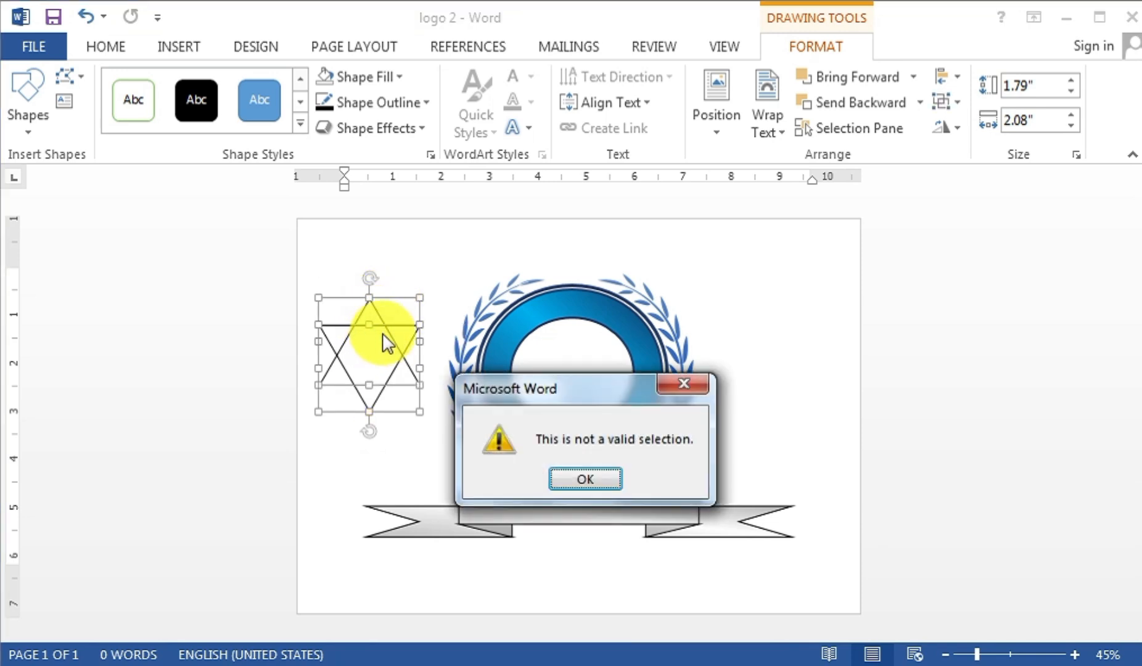
left_click(707, 381)
left_click(942, 102)
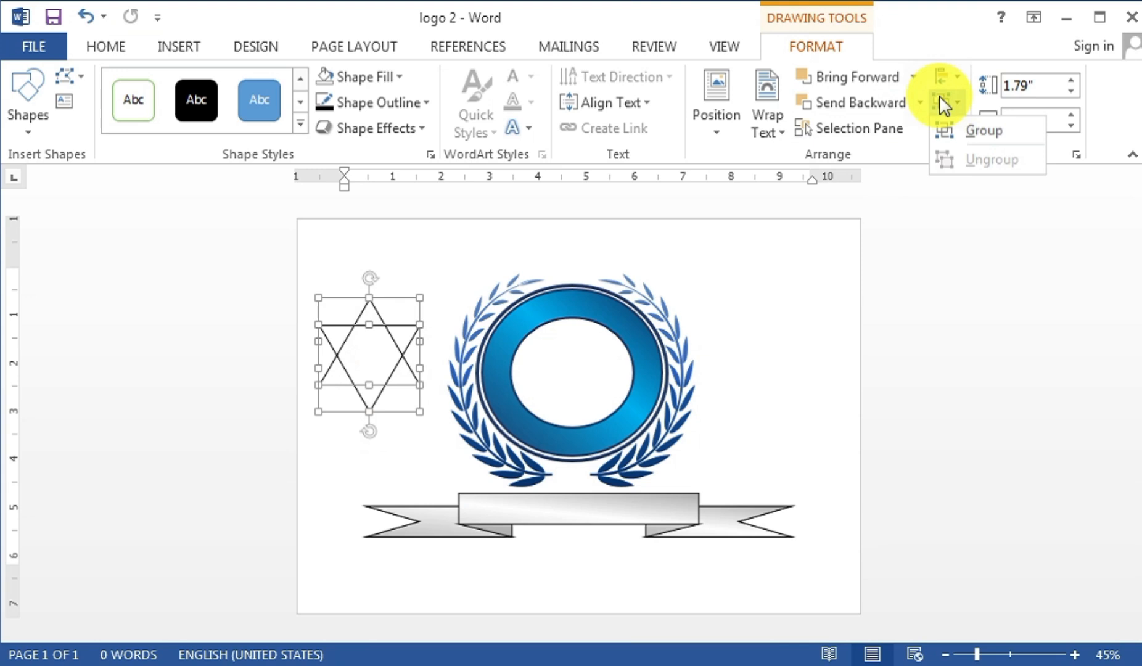
left_click(963, 132)
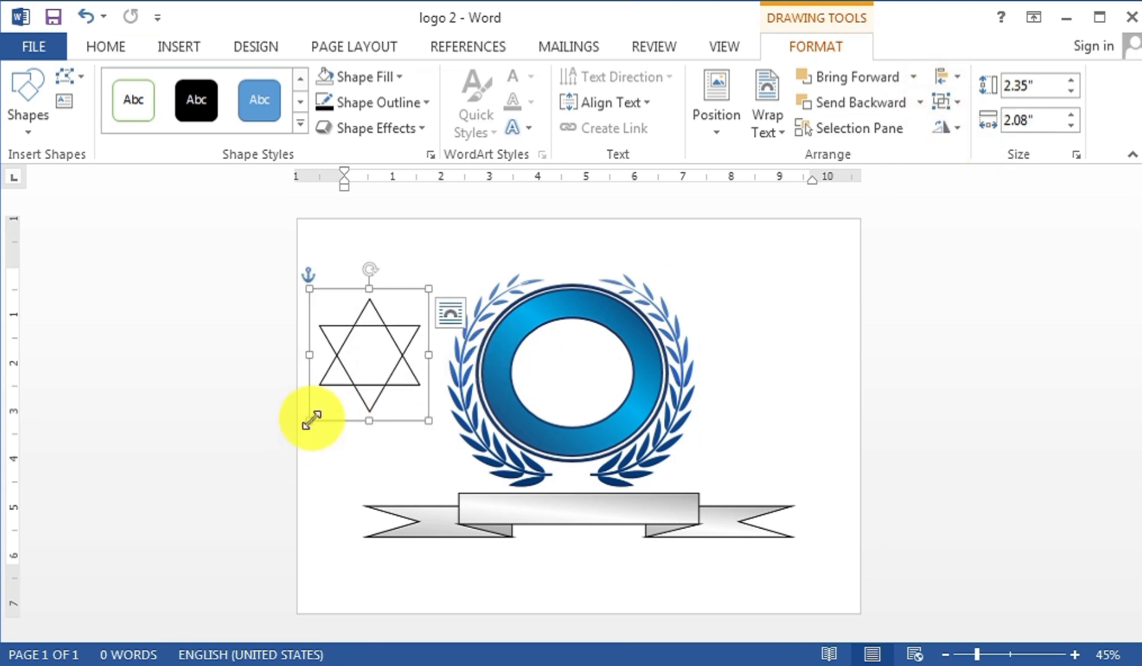
- Shrink the grouped star to about 1.51 by 1.34 inches
left_click_drag(312, 420, 355, 373)
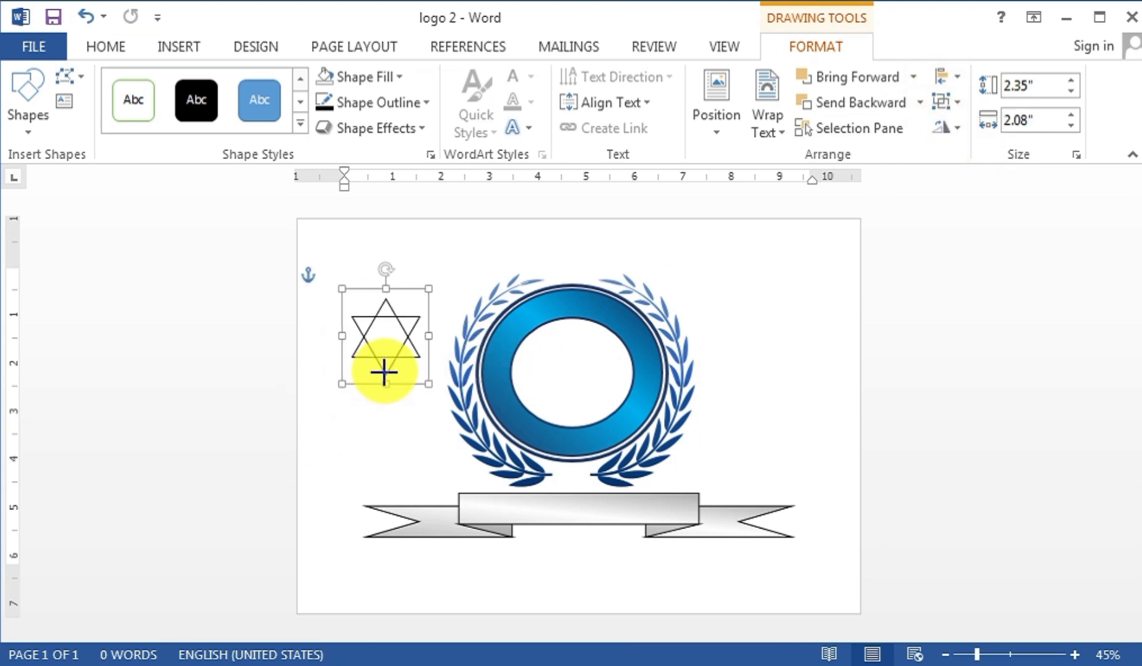
left_click(415, 286)
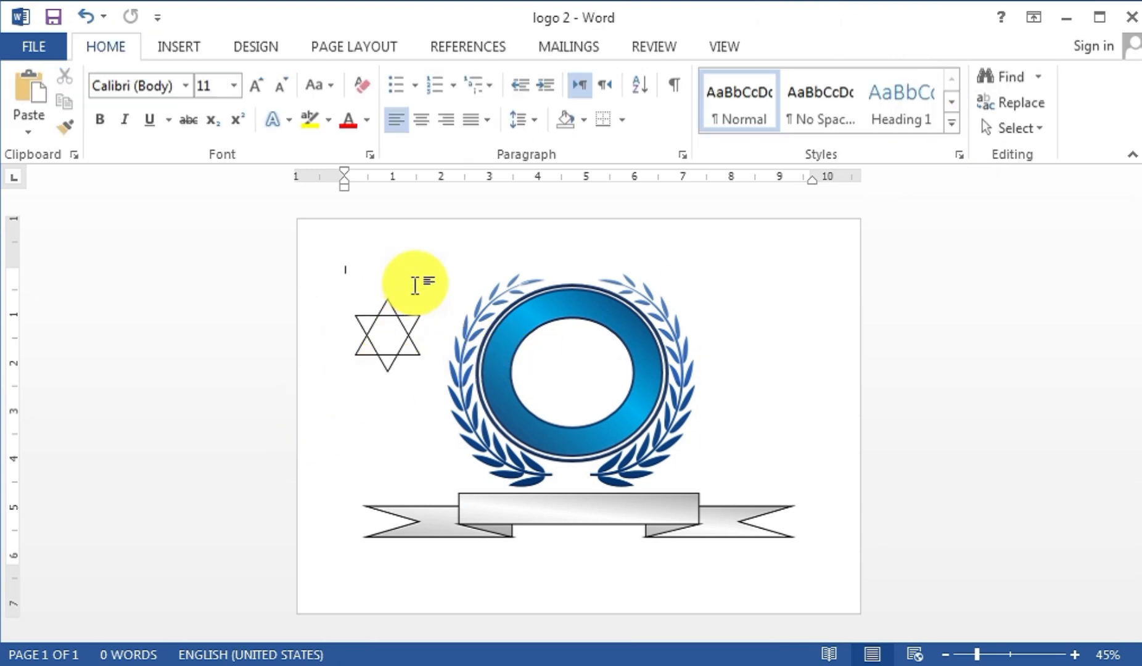
left_click(397, 329)
- Centre the star in the blue ring and enlarge it to 2.33 by 2.02 inches
mouse_move(408, 296)
left_mouse_down()
mouse_move(584, 327)
mouse_move(597, 316)
left_mouse_up()
left_click_drag(534, 402, 507, 433)
left_click_drag(622, 314, 633, 305)
left_click_drag(623, 371, 619, 372)
left_click(828, 441)
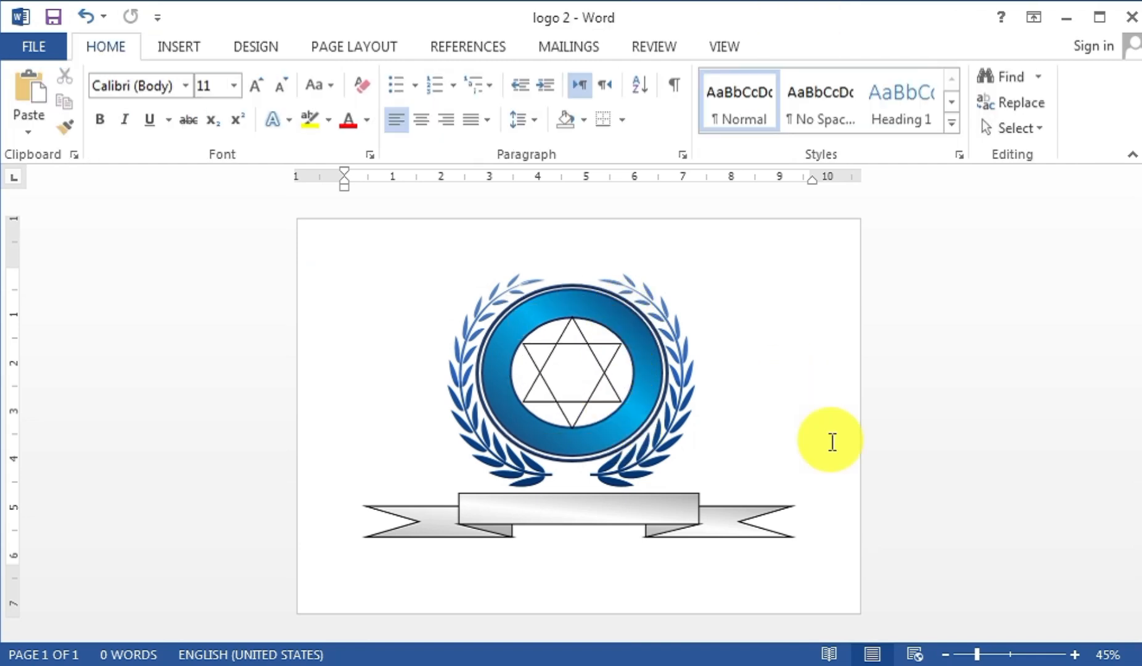
- Give the star's outline a new colour from Shape Outline
left_click(602, 369)
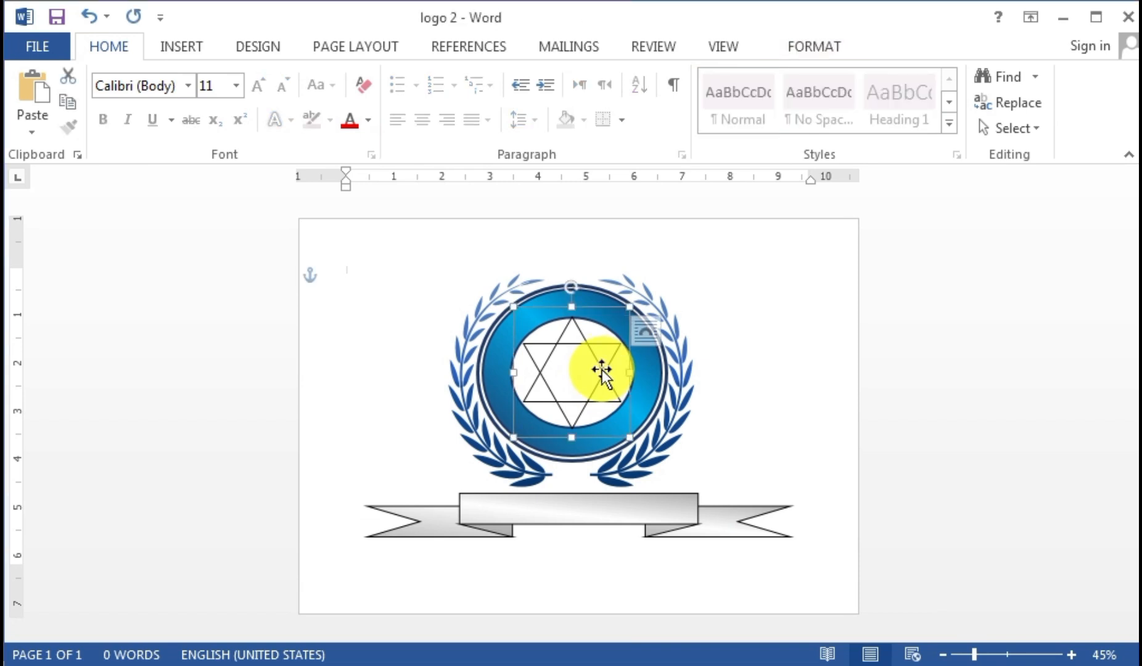
left_click(786, 54)
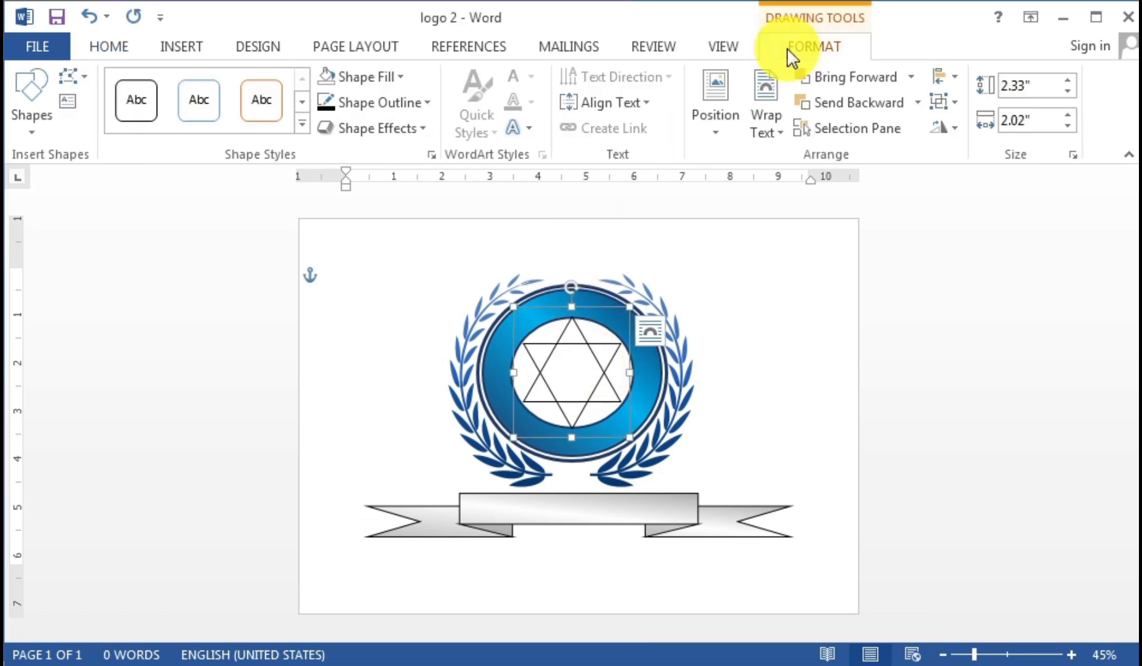
left_click(357, 105)
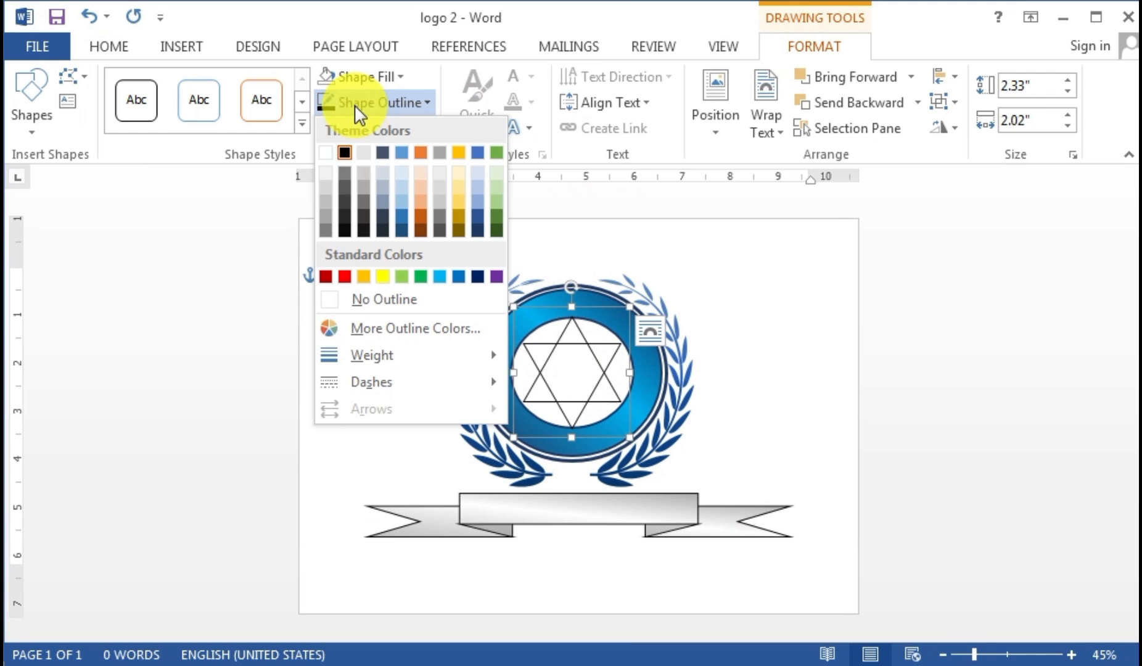
left_click(477, 239)
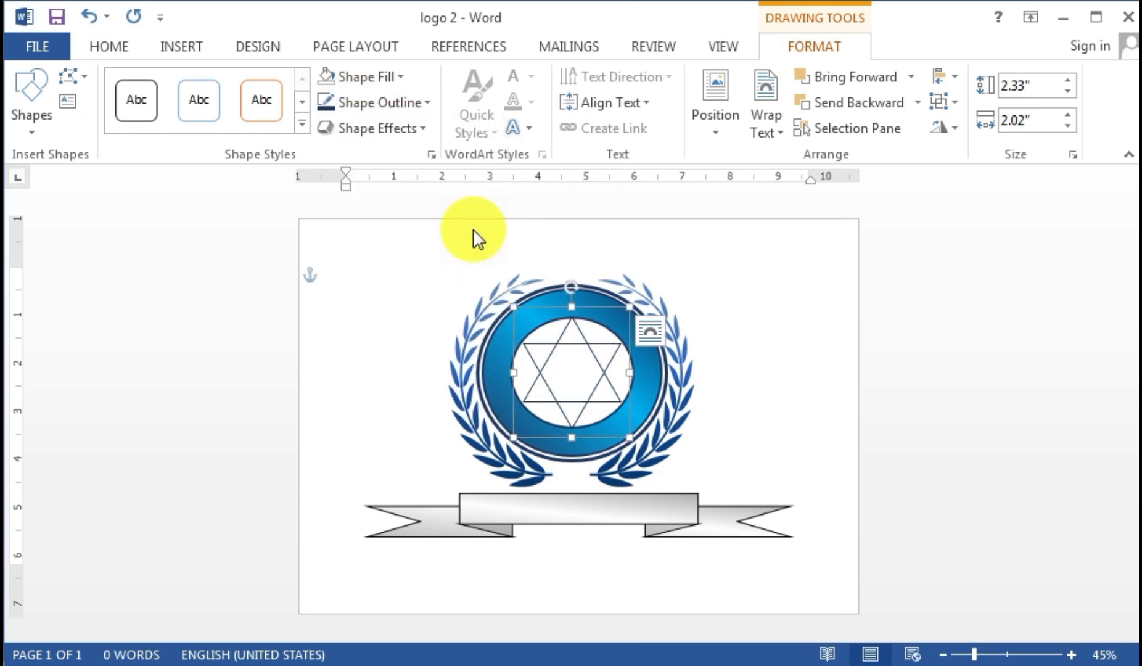
left_click(723, 350)
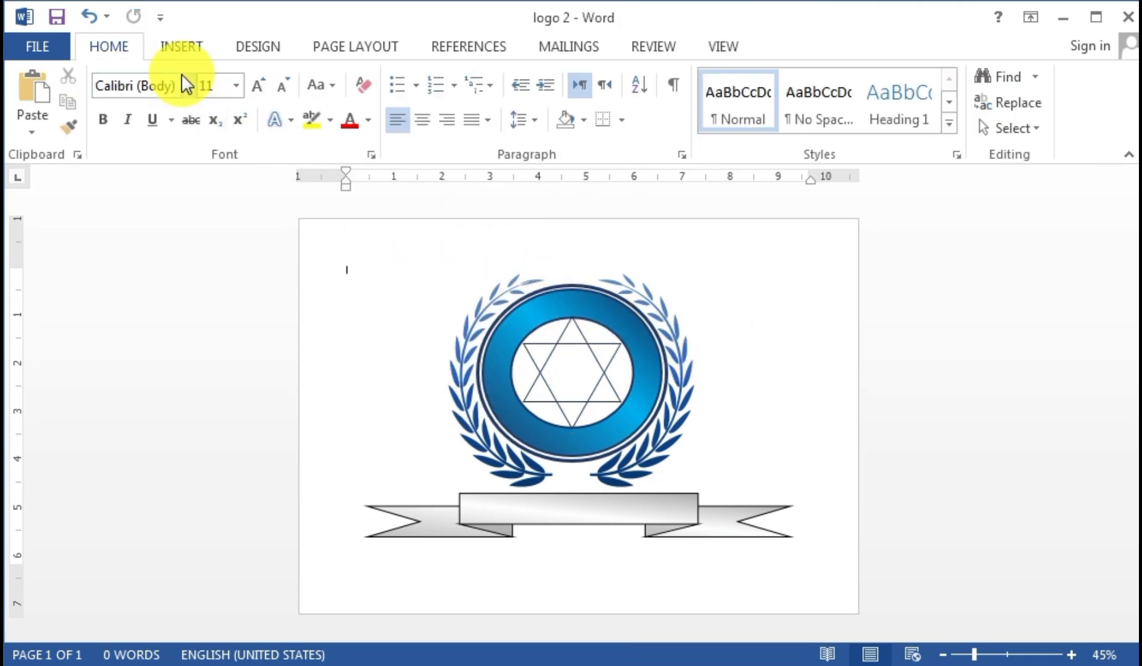
left_click(177, 50)
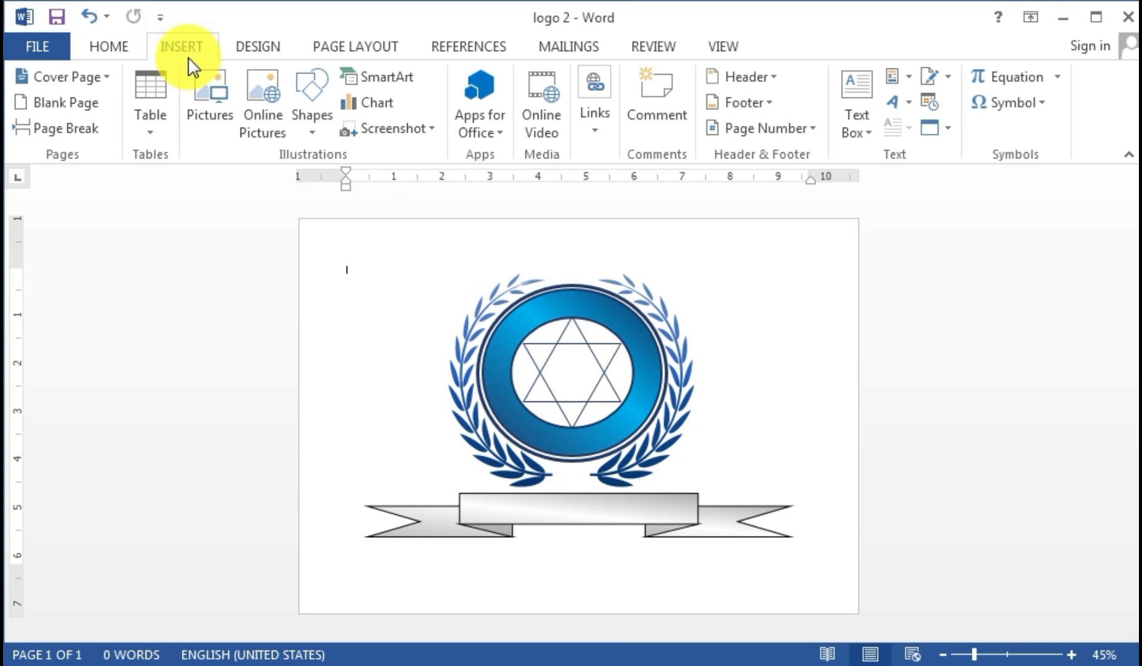
left_click(208, 97)
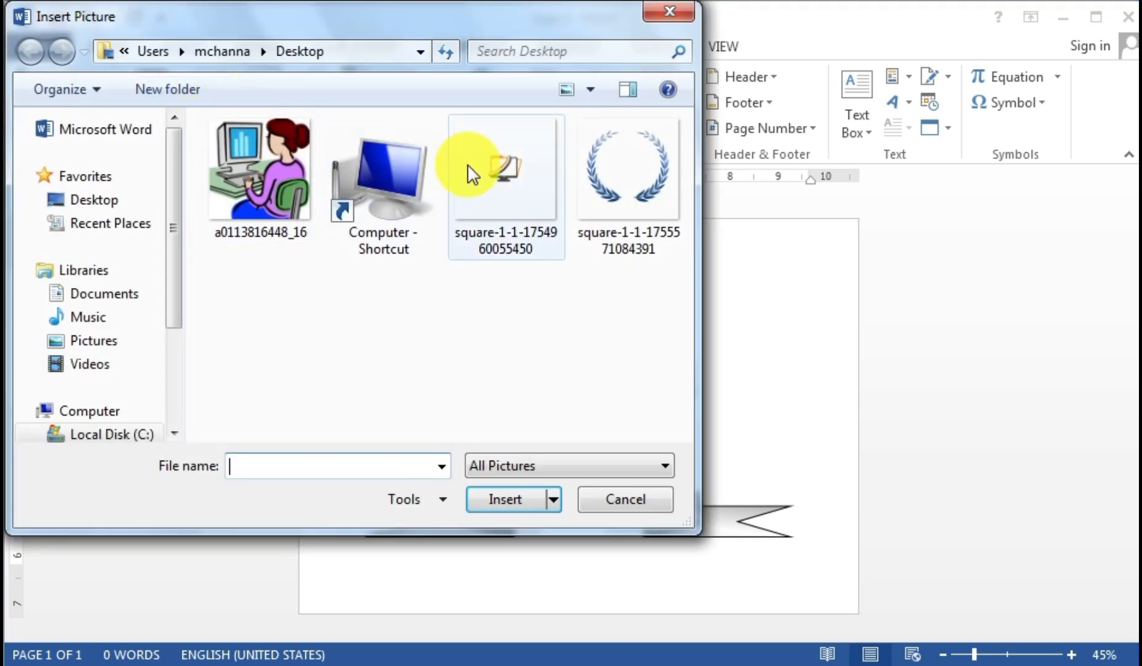
left_click(493, 233)
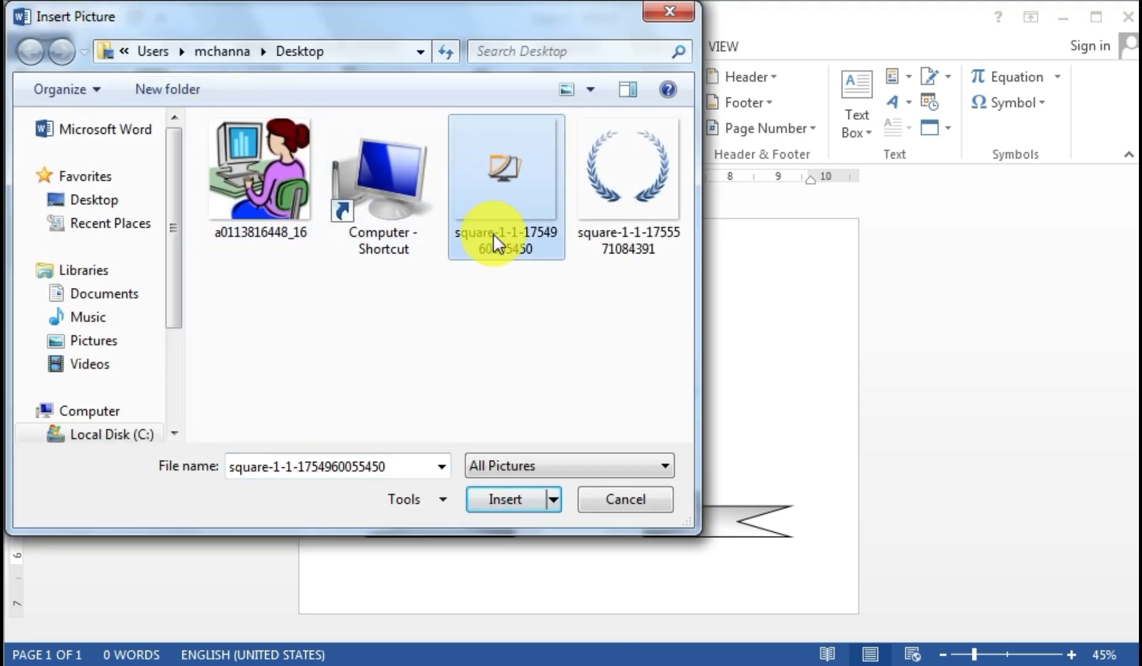
left_click(521, 501)
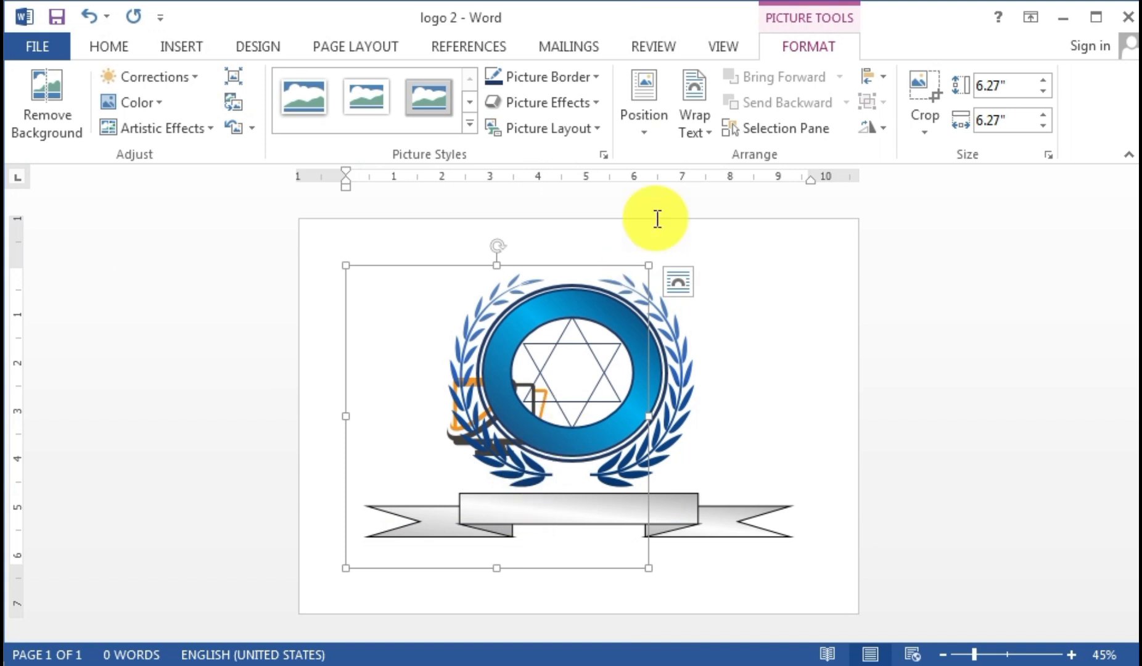
- Set the picture's wrapping to In Front of Text and shrink it
left_click(682, 118)
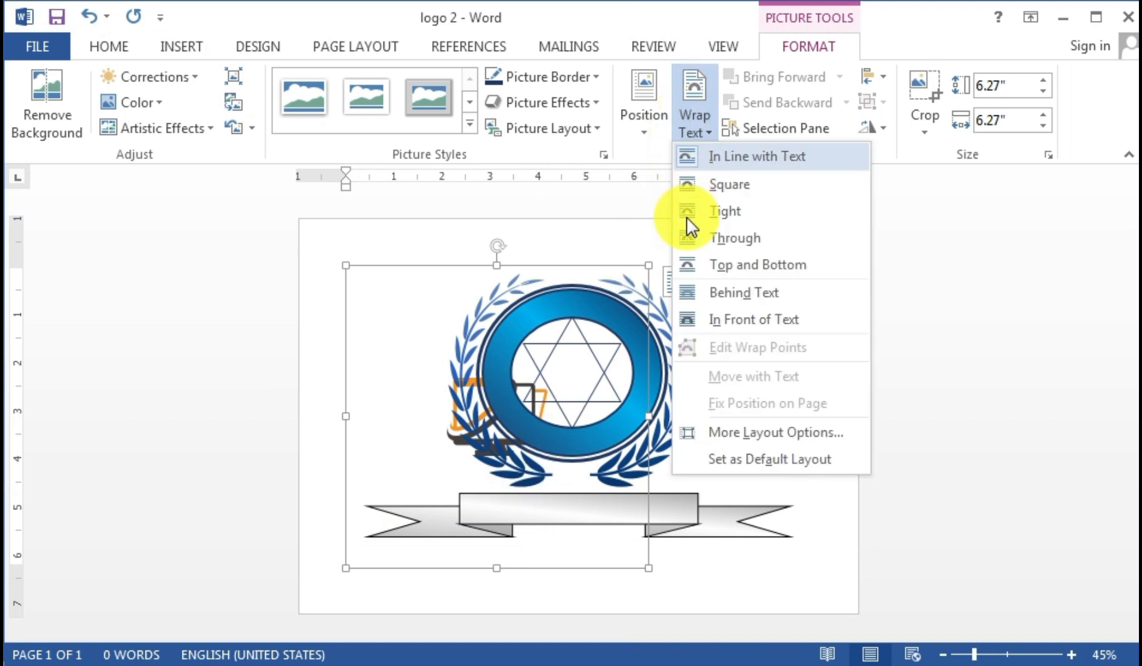
left_click(720, 324)
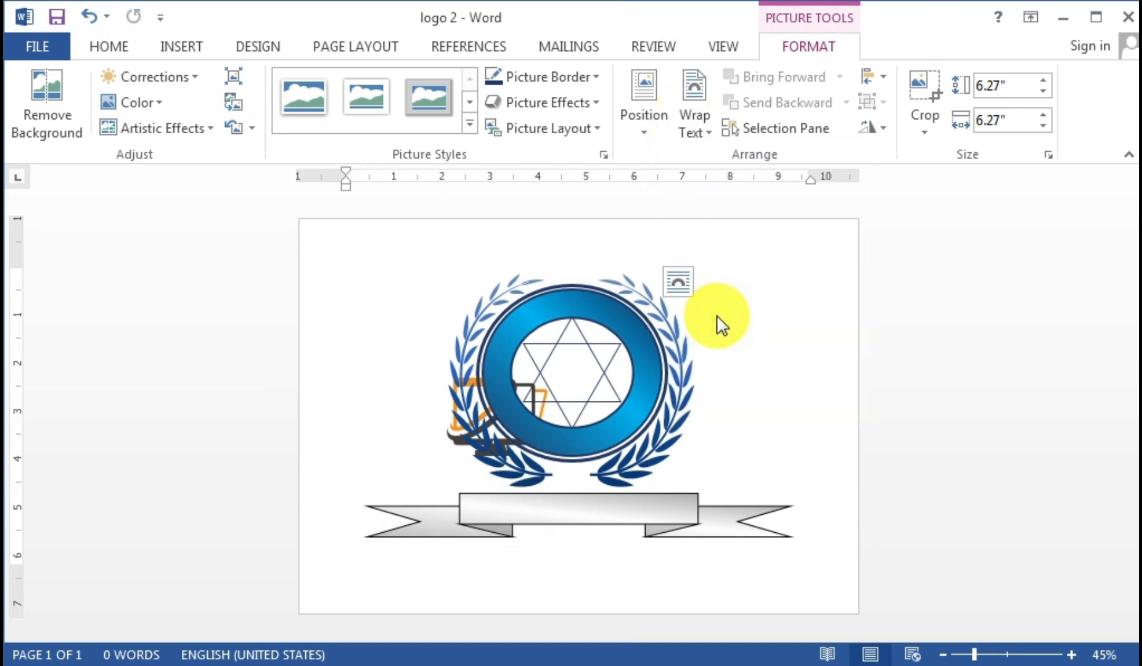
left_click(525, 425)
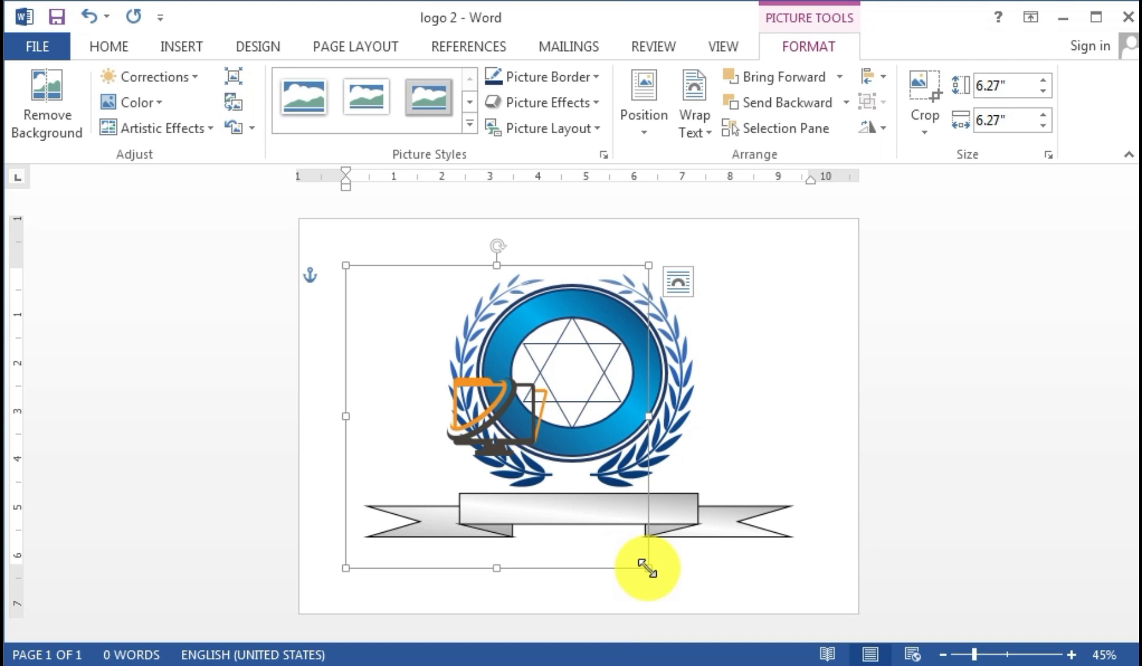
left_click_drag(647, 568, 462, 381)
- Place the monitor picture in the star's centre at about 2.97 inches square
scroll(567, 401, "up", 3)
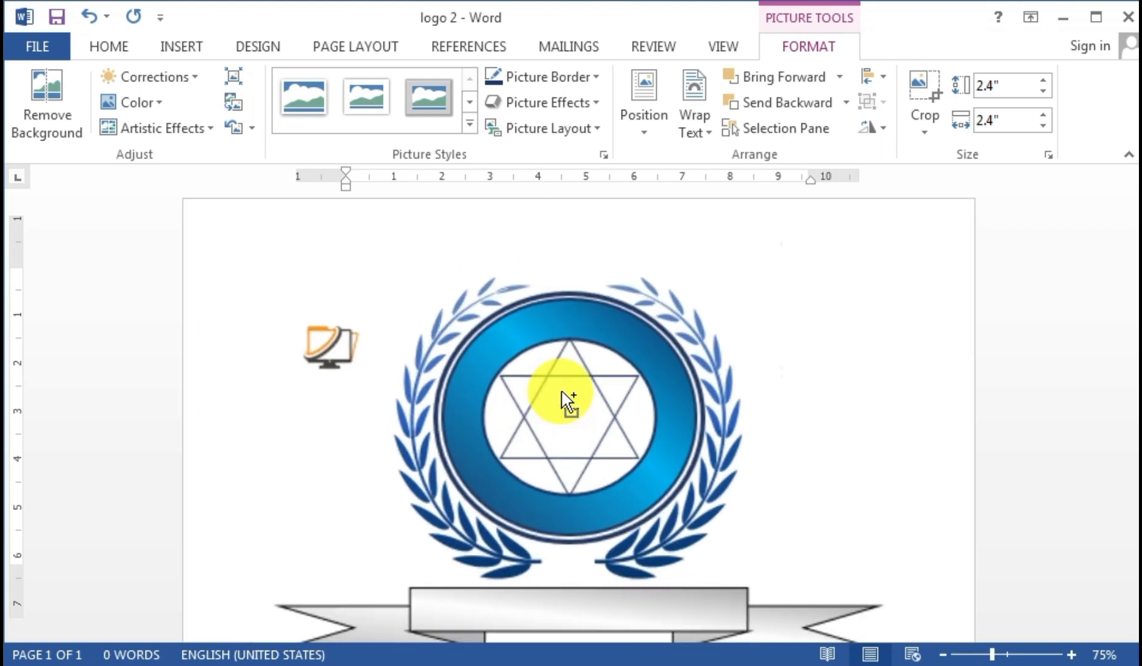
left_click_drag(316, 266, 591, 346)
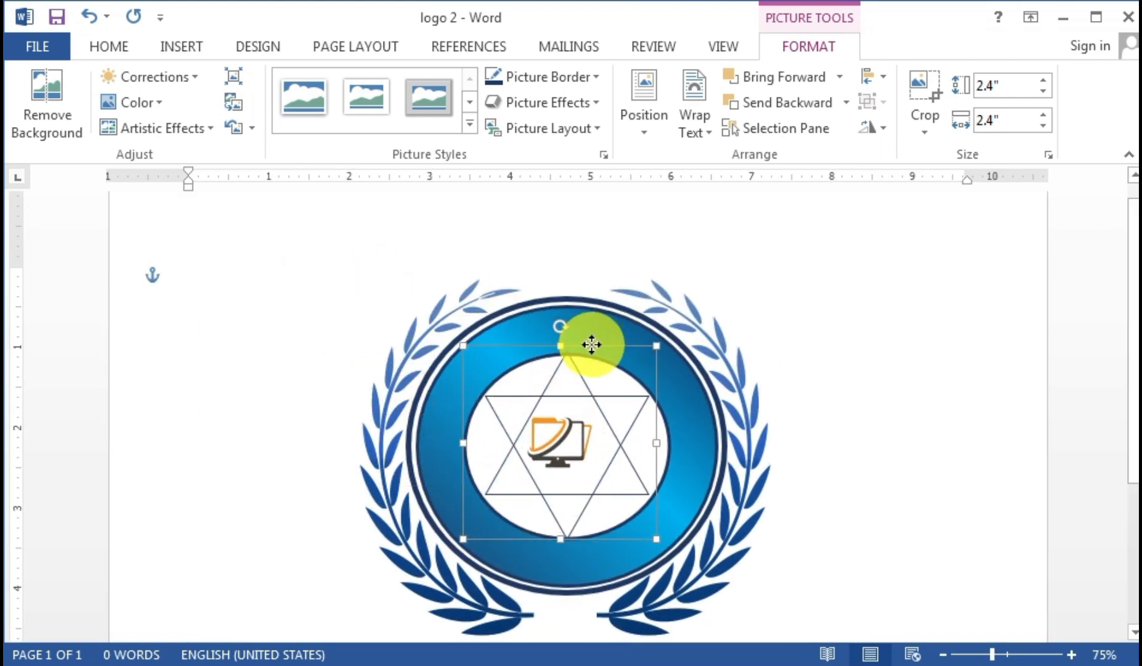
left_click_drag(656, 538, 681, 556)
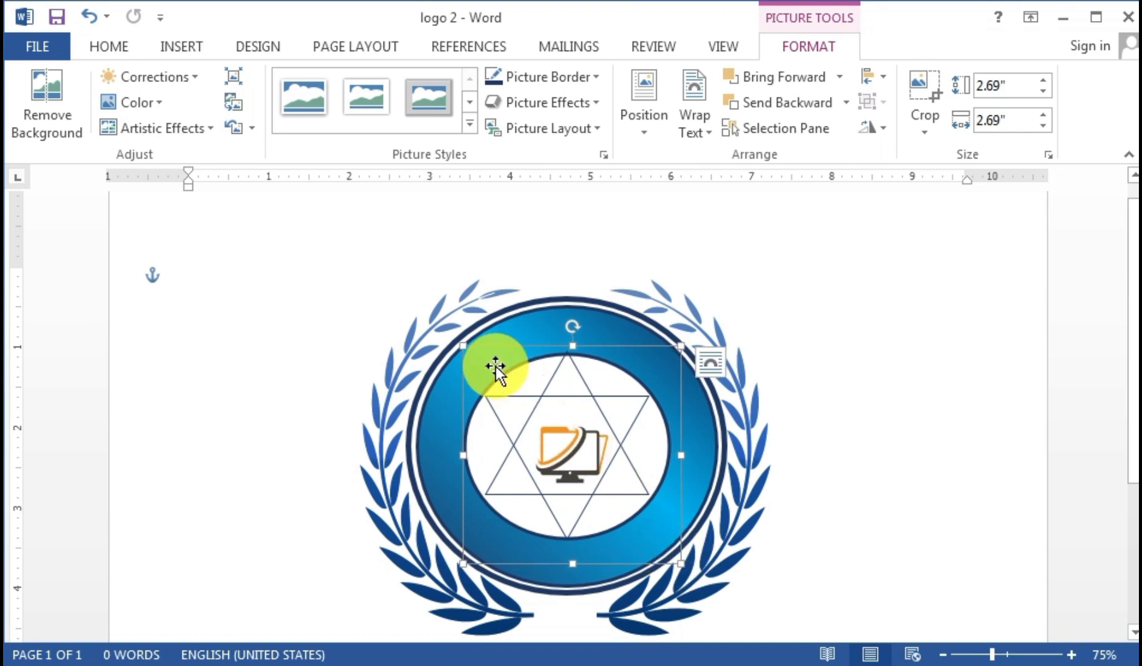
left_click_drag(464, 349, 452, 324)
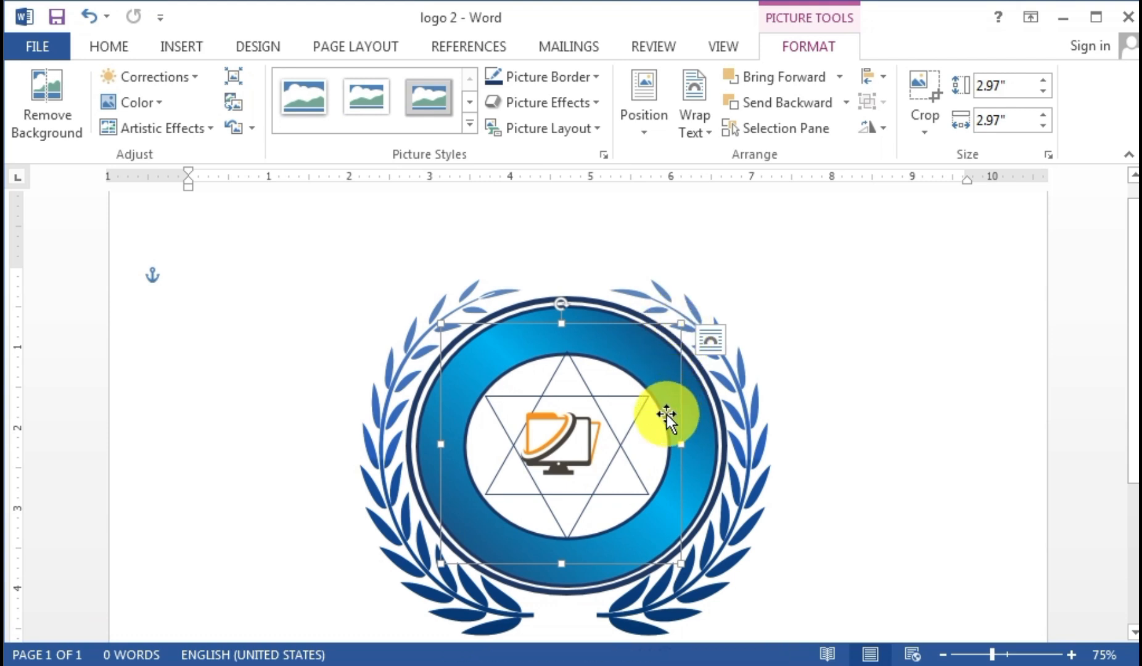
key("Right")
key("Right")
key("Right")
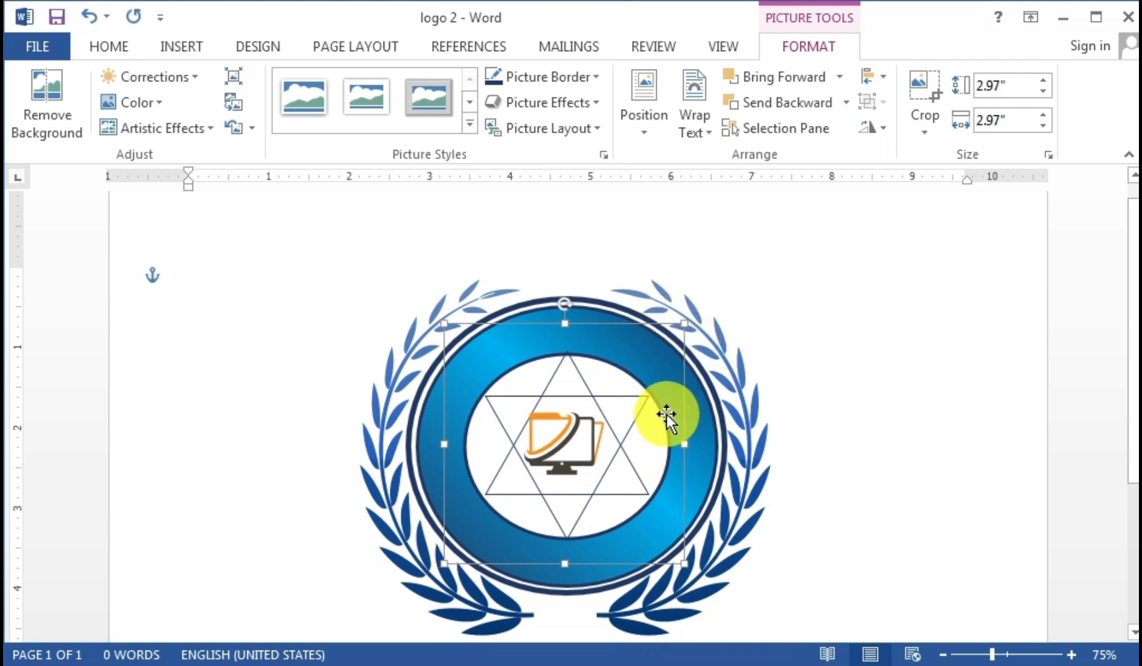
key("Right")
key("Down")
key("Down")
key("Down")
key("Down")
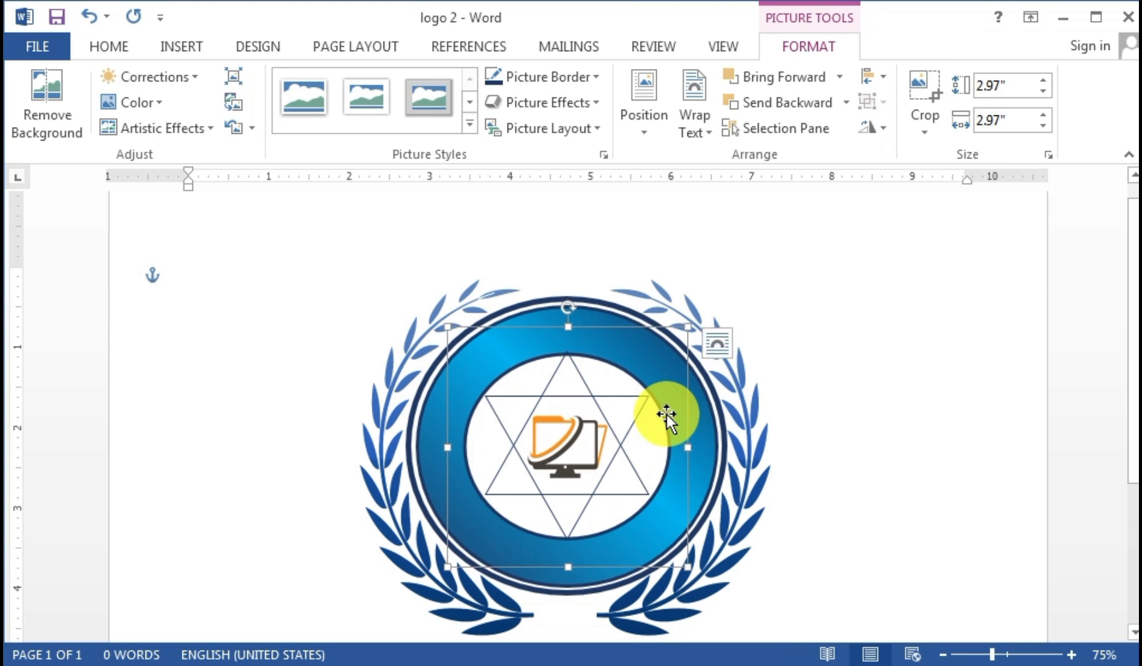
key("Left")
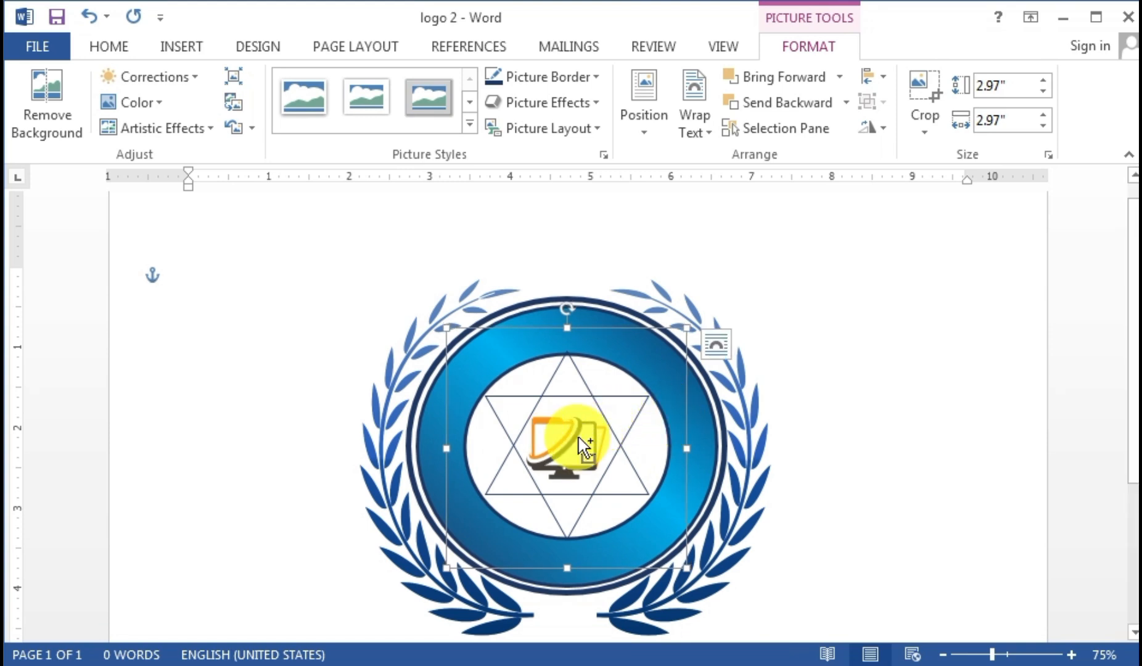
scroll(578, 438, "down", 2)
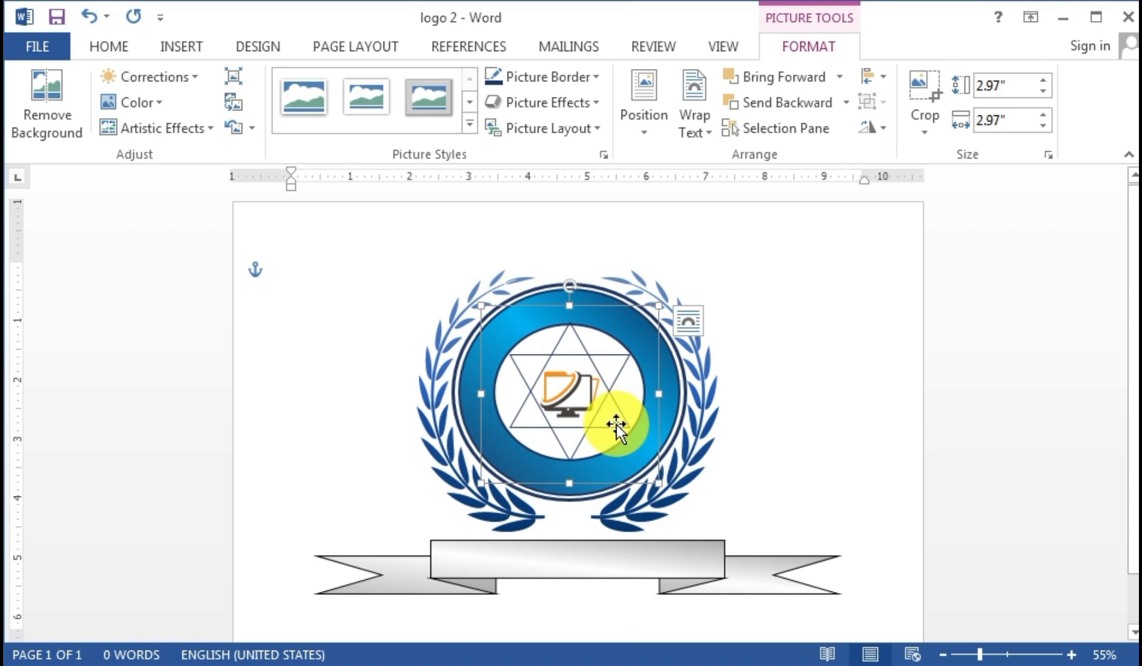
scroll(615, 421, "up", 4)
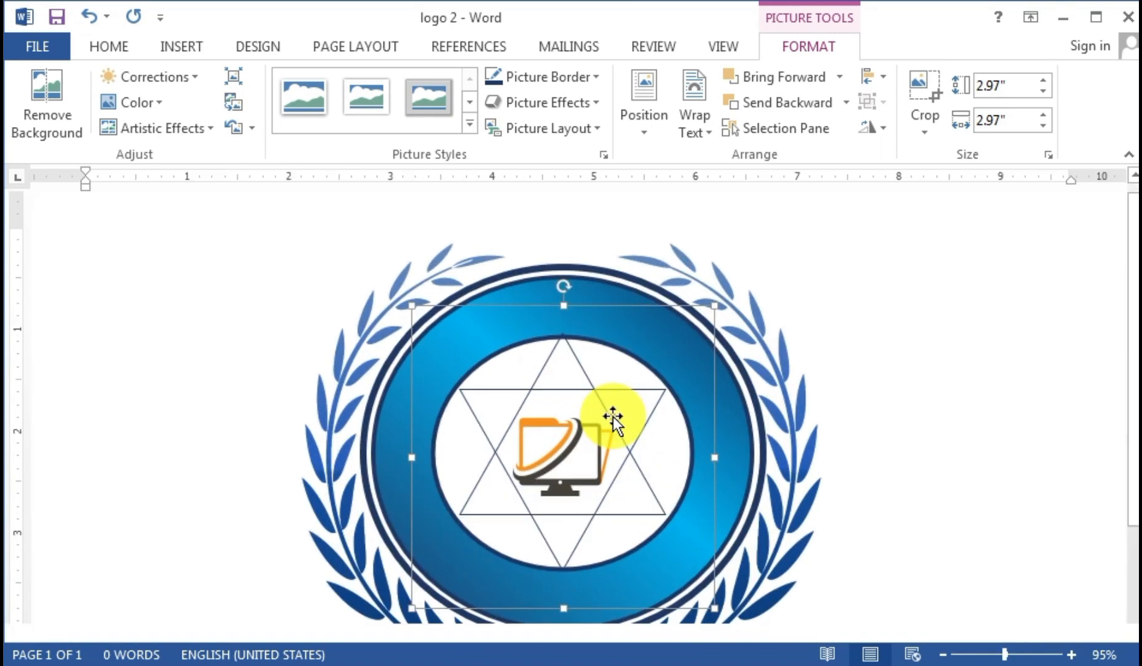
left_click(139, 103)
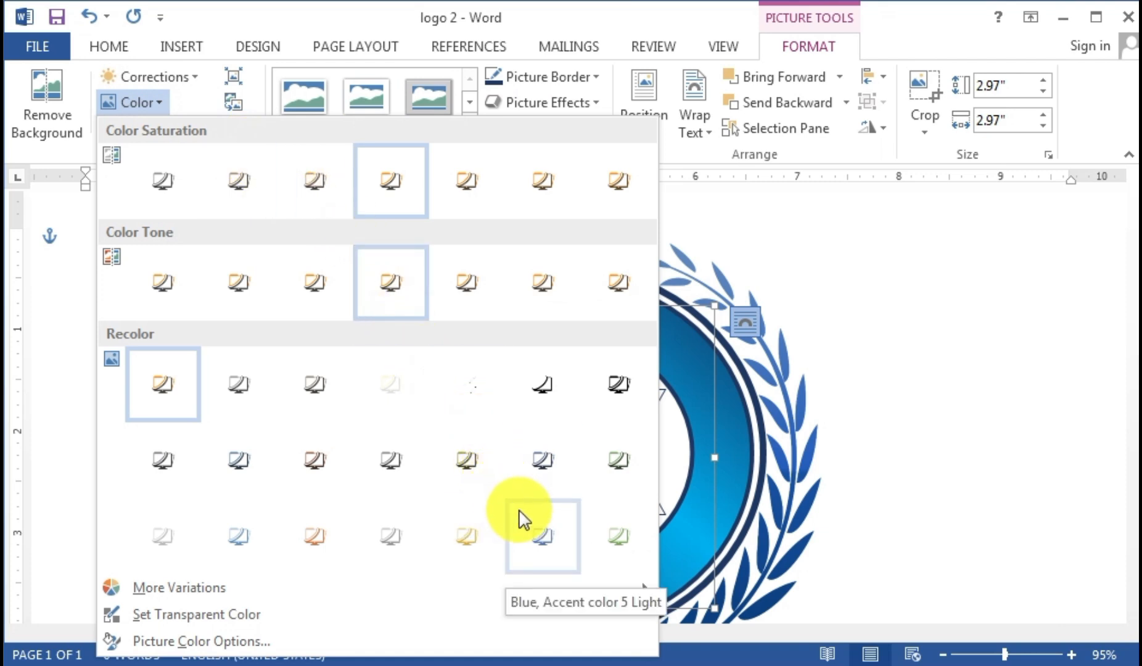
left_click(543, 460)
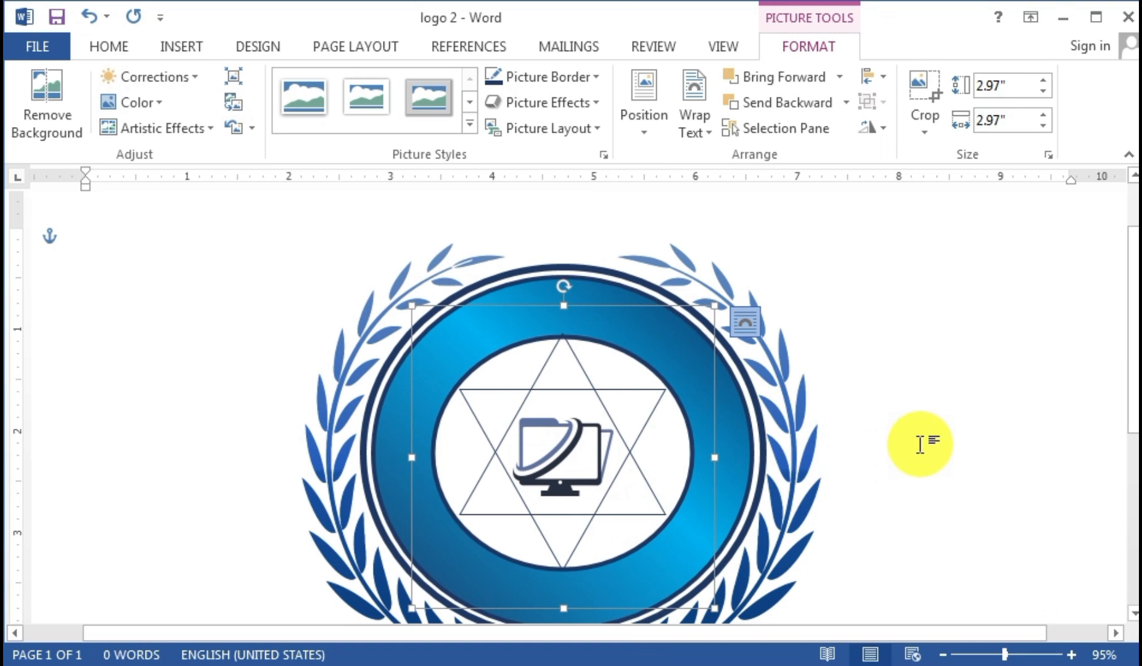
scroll(866, 453, "down", 3)
scroll(854, 463, "down", 2)
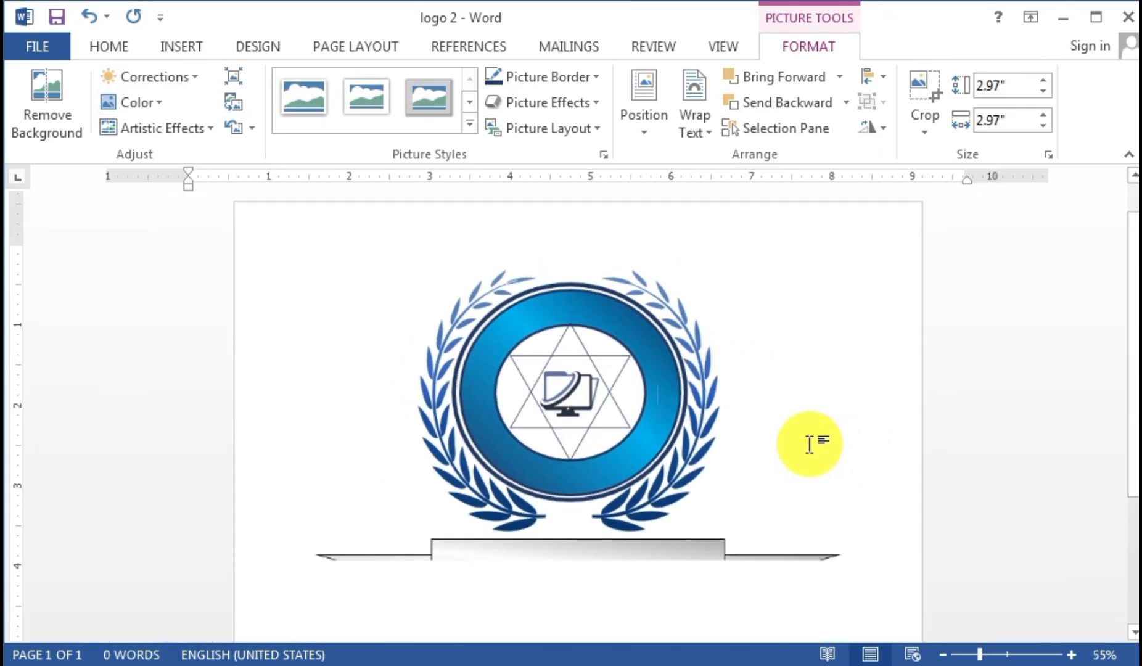
left_click(731, 449)
scroll(728, 449, "up", 4)
left_click(601, 417)
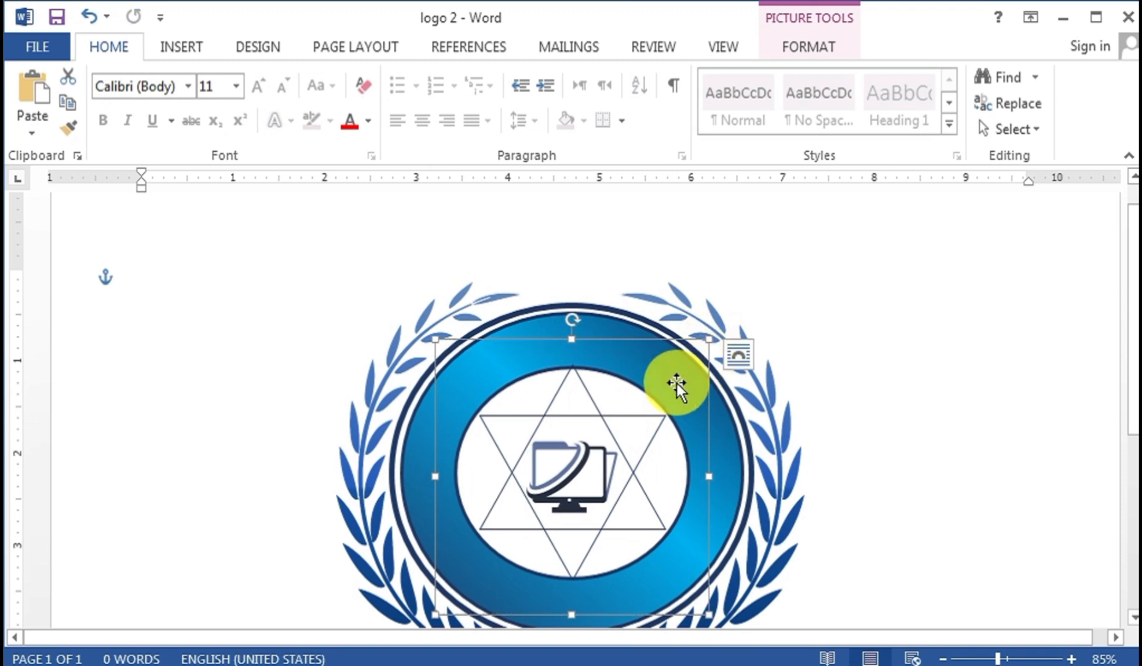
- Move the computer icon beside the ring and shrink the star proportionally
mouse_move(618, 335)
left_mouse_down()
mouse_move(670, 334)
mouse_move(675, 413)
left_mouse_up()
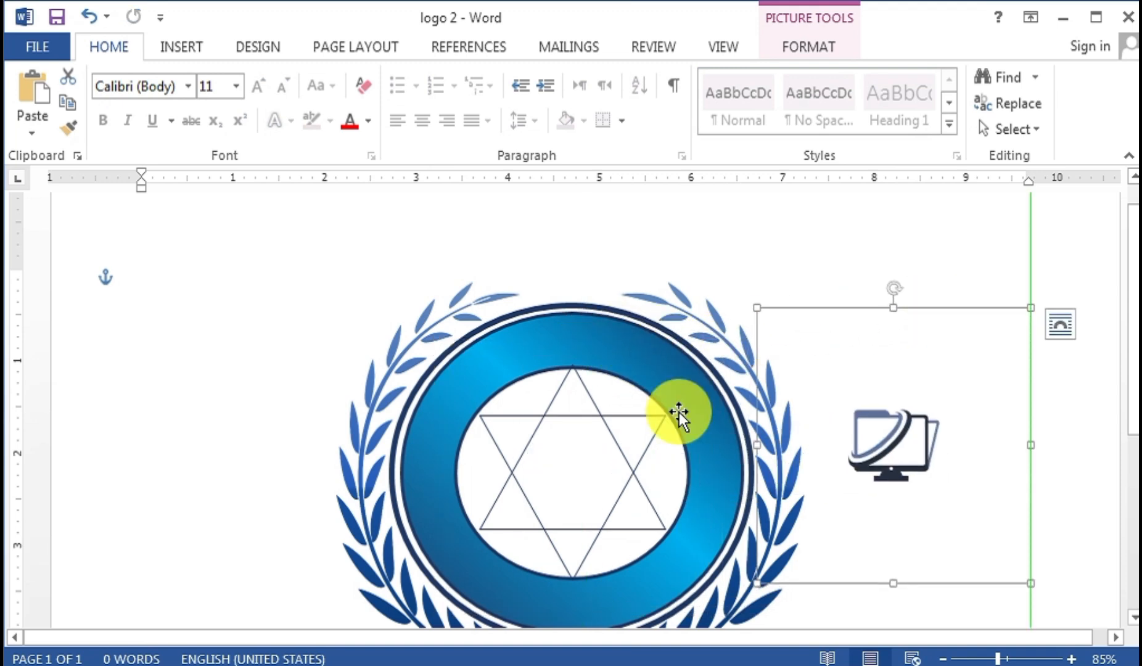
left_click(594, 415)
mouse_move(676, 358)
left_mouse_down()
mouse_move(655, 388)
mouse_move(665, 368)
left_mouse_up()
left_click_drag(469, 591, 521, 507)
- Give the star a 3 pt outline weight
left_click(817, 48)
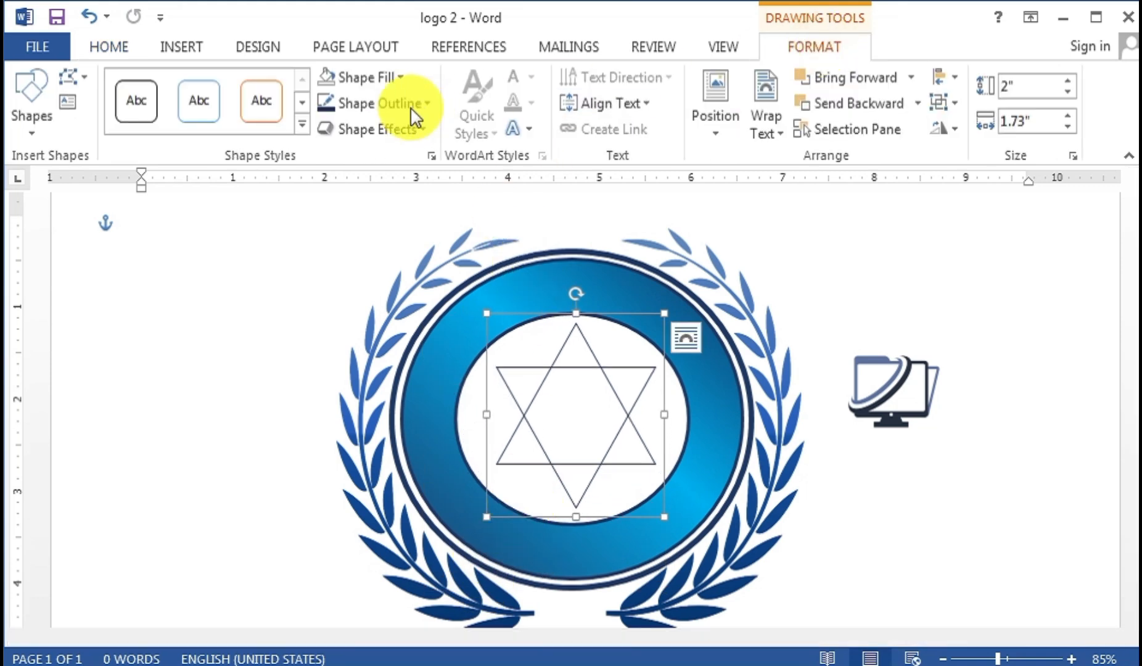
left_click(380, 103)
mouse_move(383, 361)
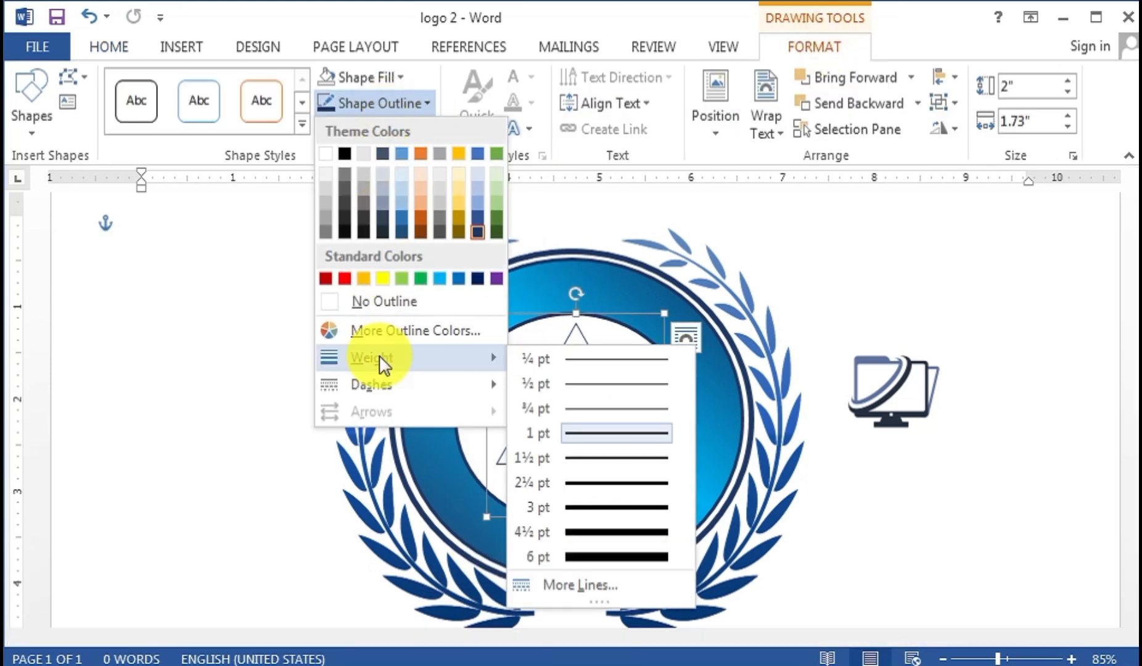
left_click(590, 506)
- Move the computer icon back into the star and make it smaller
left_click(886, 399)
left_click_drag(946, 250, 636, 281)
left_click_drag(714, 559, 679, 518)
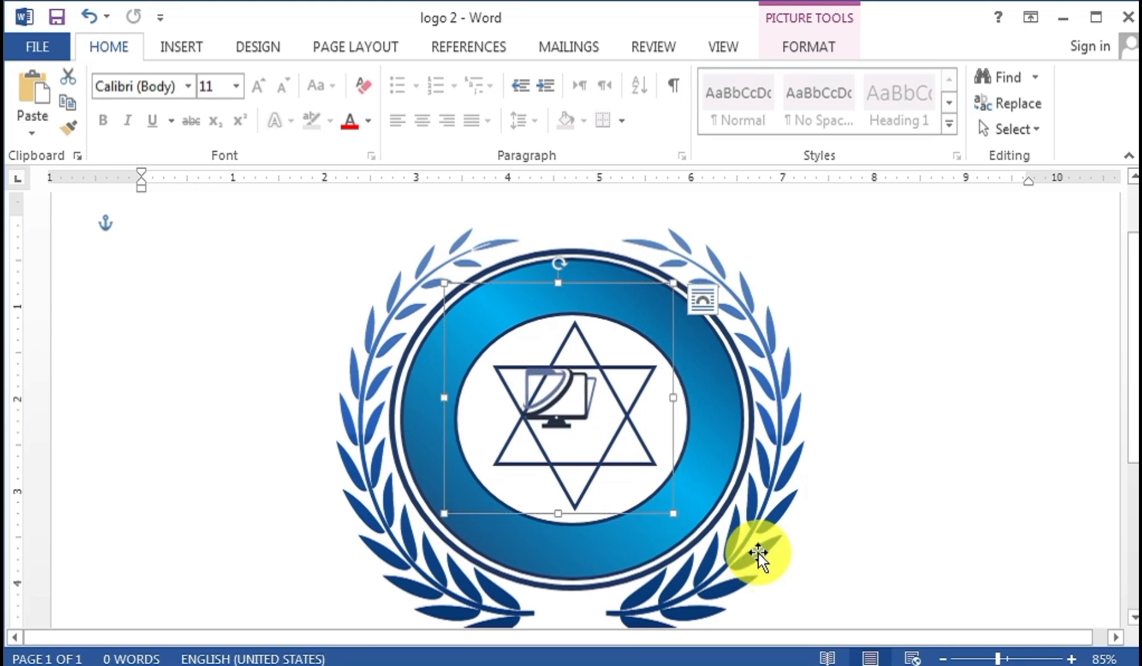
key("Right")
key("Down")
key("Down")
key("Right")
- Nudge the computer icon into the exact centre of the star and deselect it
key("Right")
key("Down")
key("Left")
key("Up")
key("Right")
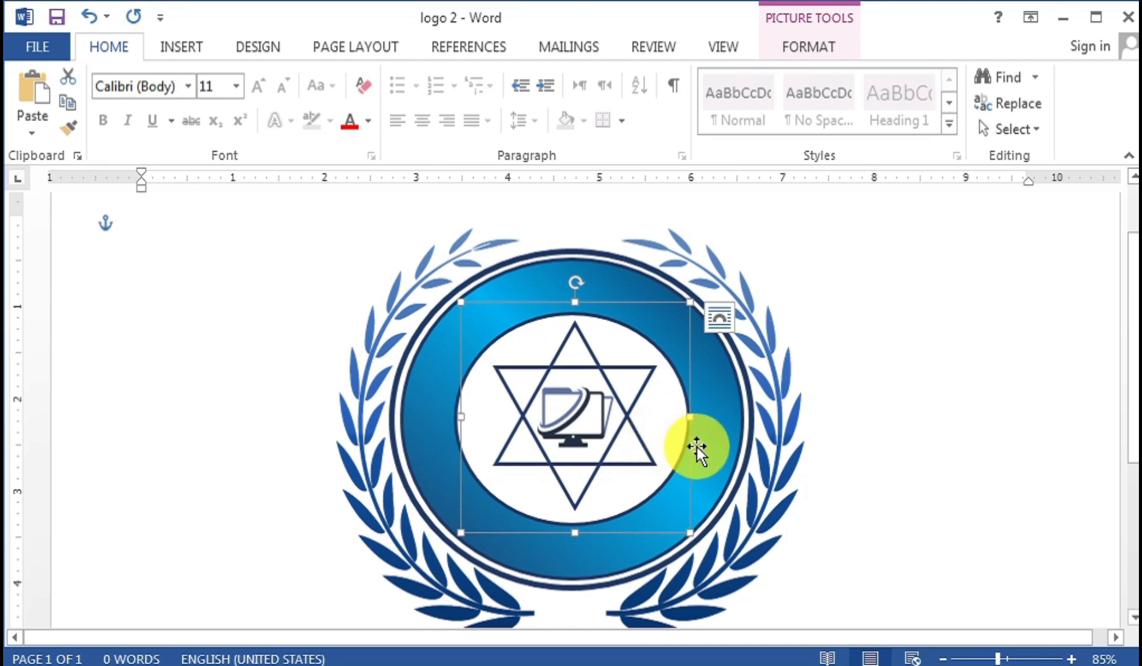
left_click(861, 458)
scroll(798, 472, "down", 3, "ctrl")
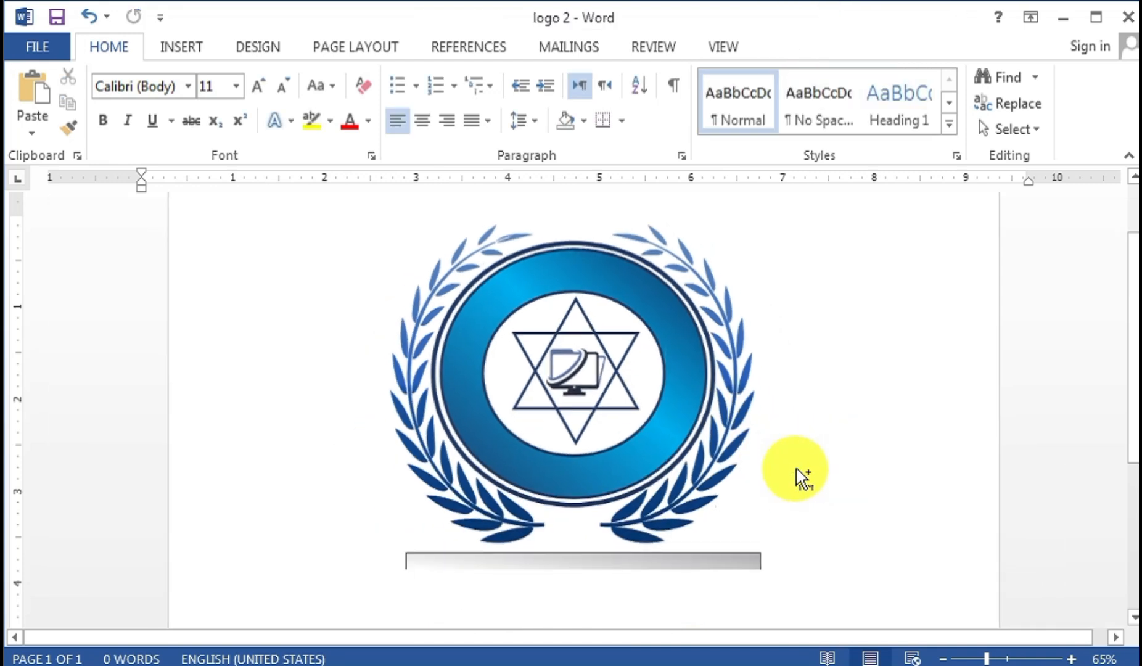
scroll(795, 467, "down", 1, "ctrl")
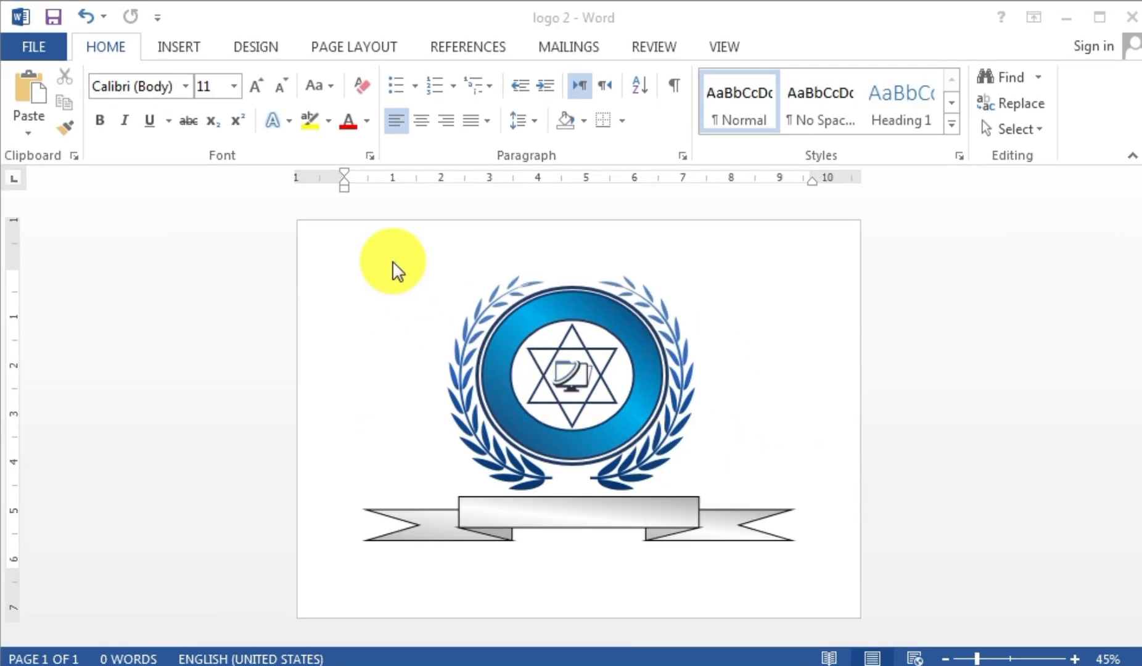
- Insert a WordArt box in the first style and move it slightly left
left_click(181, 46)
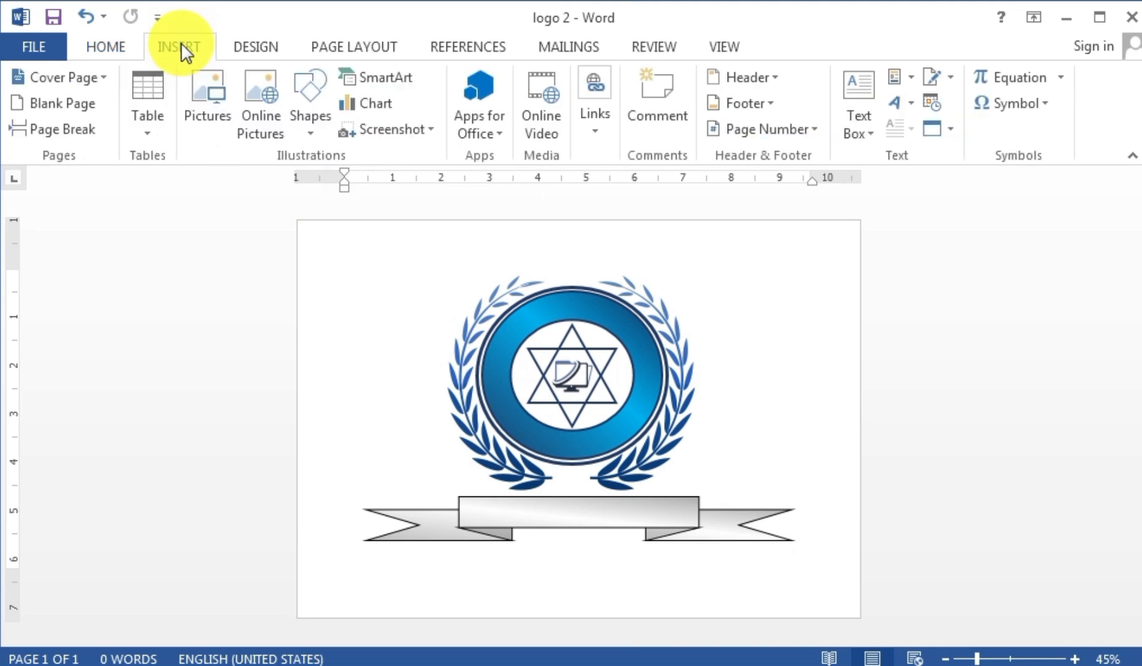
left_click(901, 92)
left_click(841, 148)
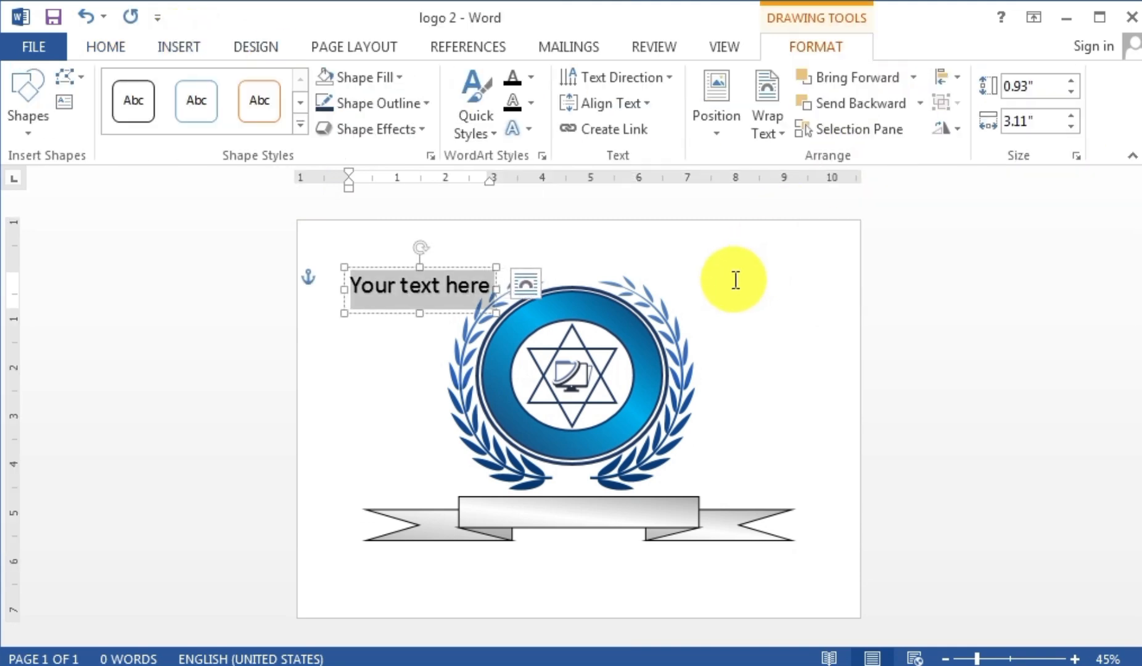
left_click_drag(438, 269, 314, 281)
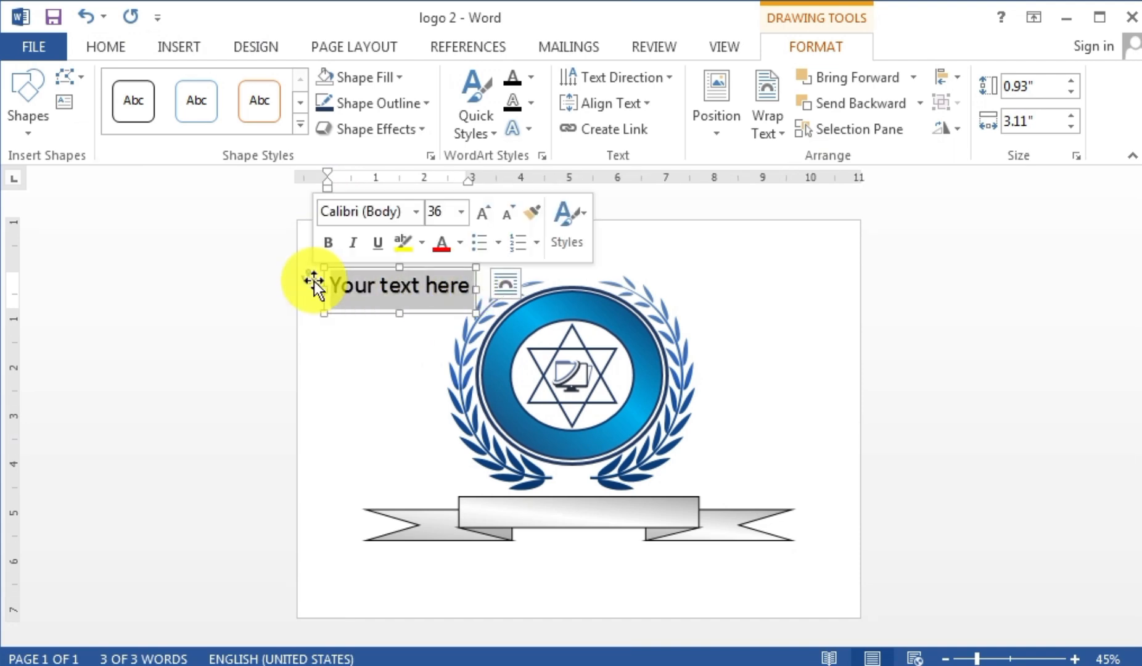
- Replace the placeholder with 'COMPUTER SMART SKILLS' and widen the box to fit one line
key("BackSpace")
type("COMPUTER")
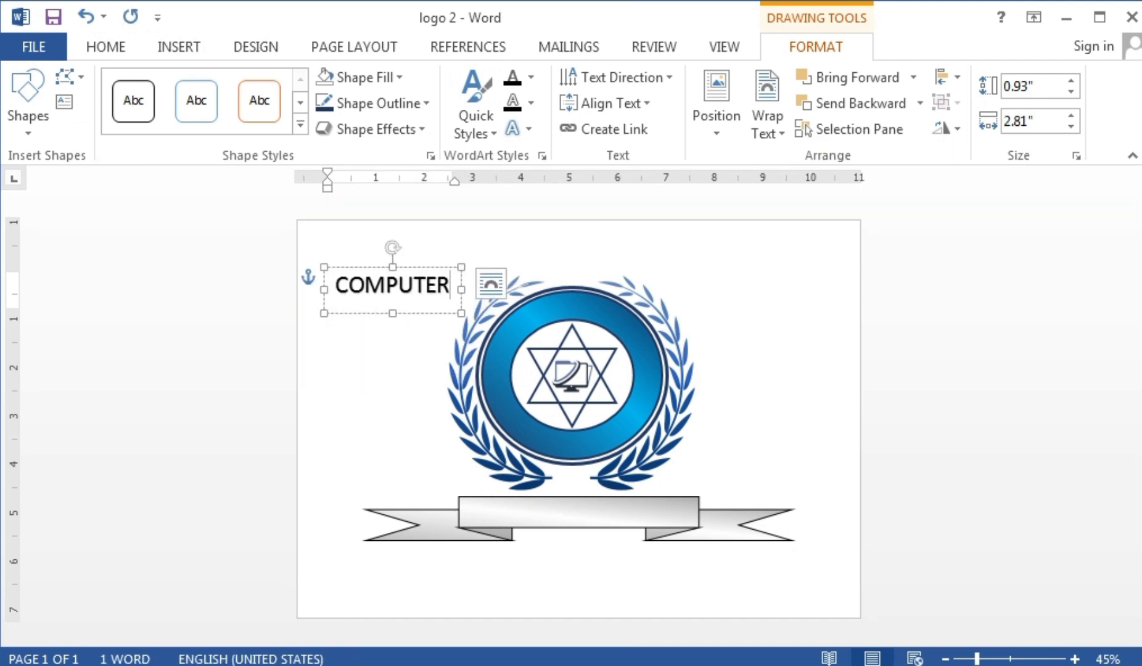
key("Return")
type("SMART SKILLS")
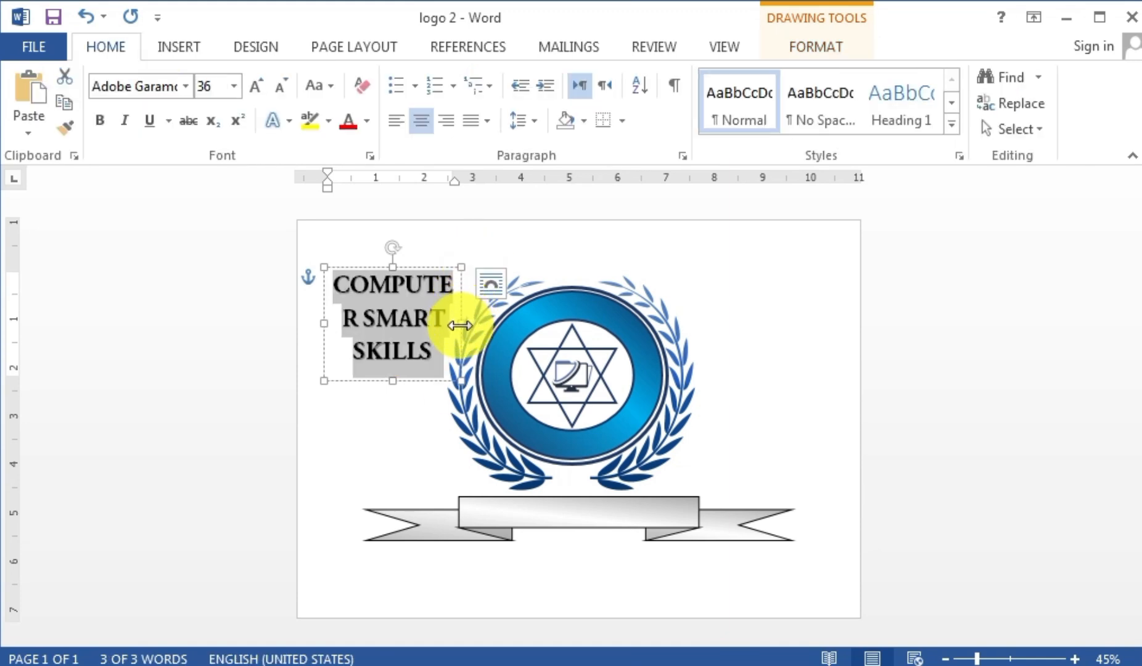
mouse_move(459, 325)
left_mouse_down()
mouse_move(744, 331)
mouse_move(719, 319)
left_mouse_up()
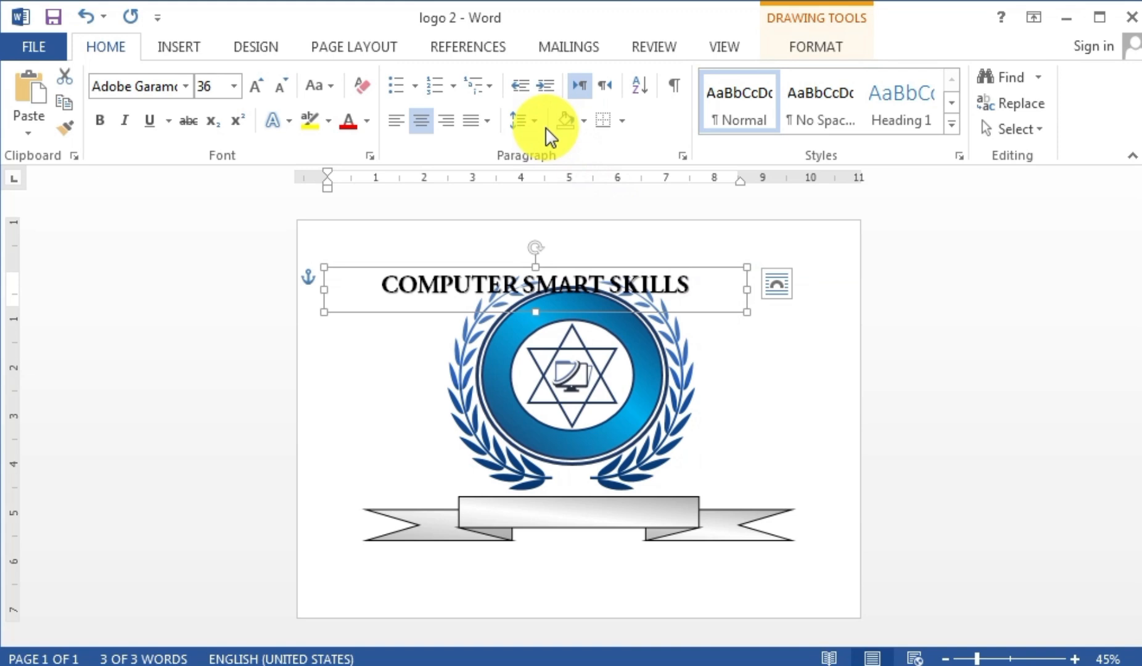
- Apply the Follow Path arch transform to the WordArt title
left_click(822, 44)
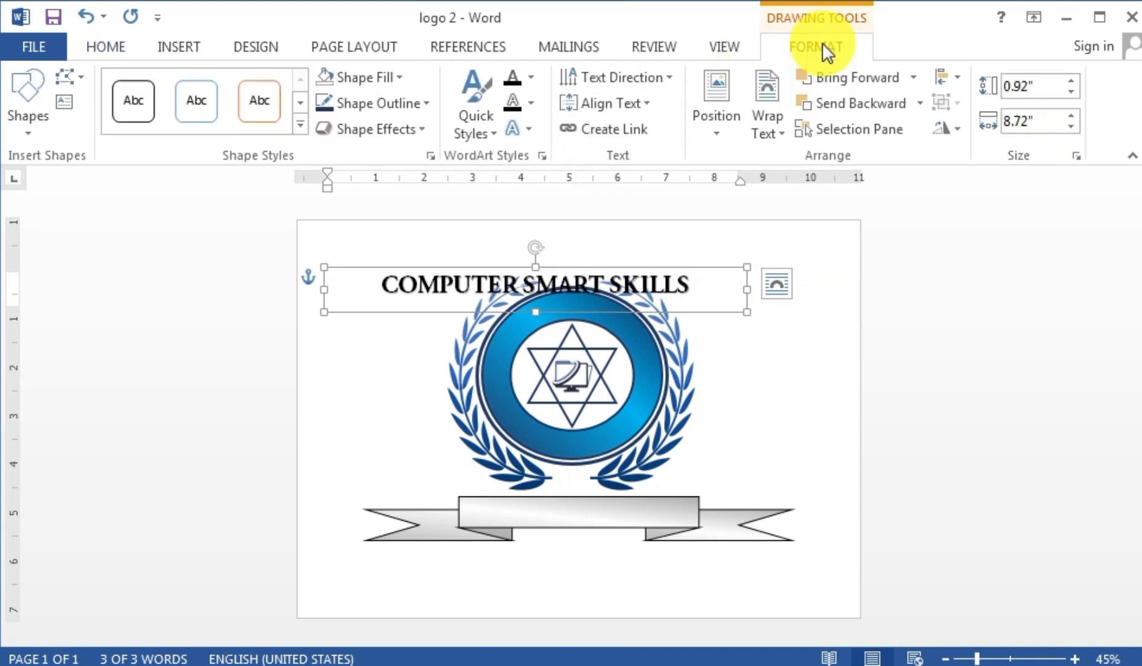
left_click(520, 128)
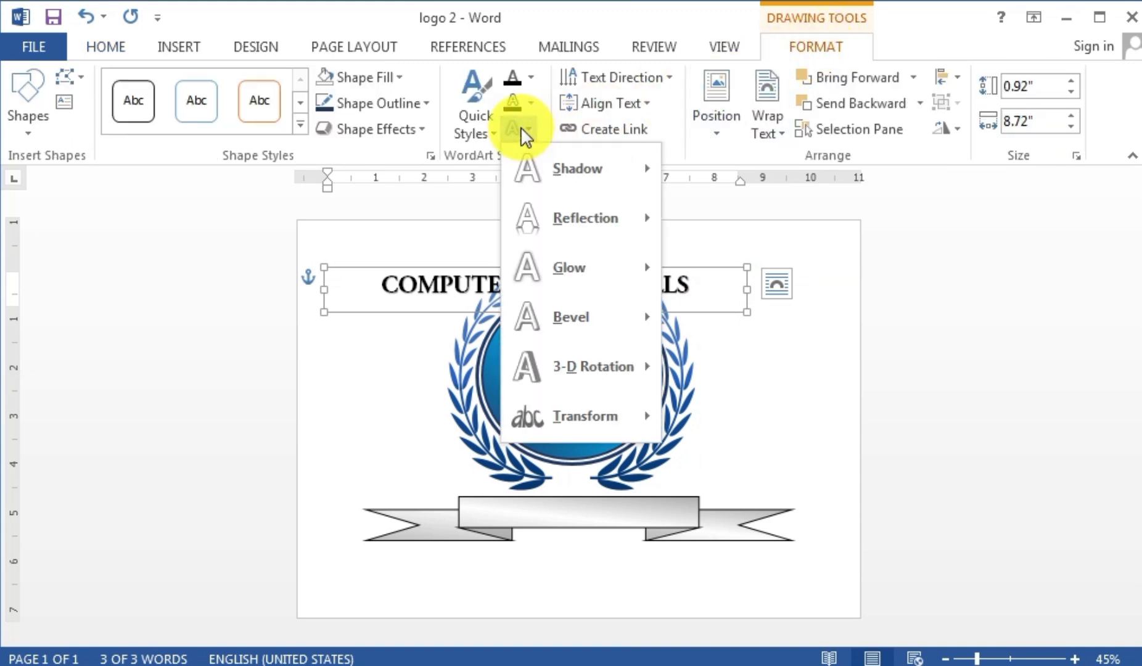
mouse_move(563, 415)
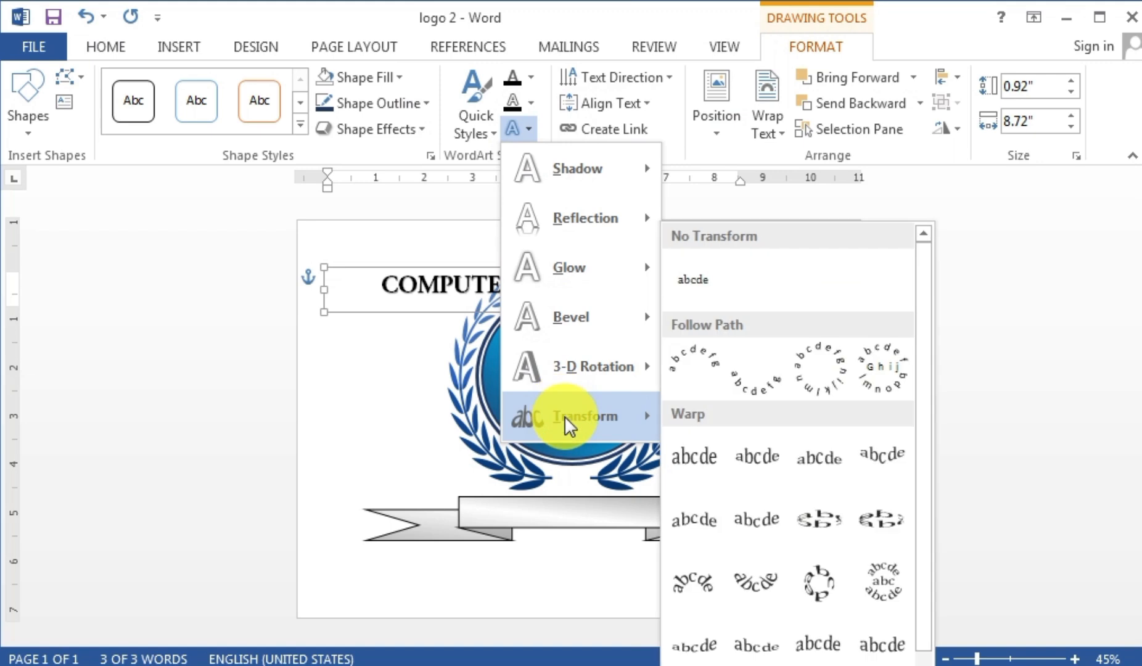
left_click(685, 364)
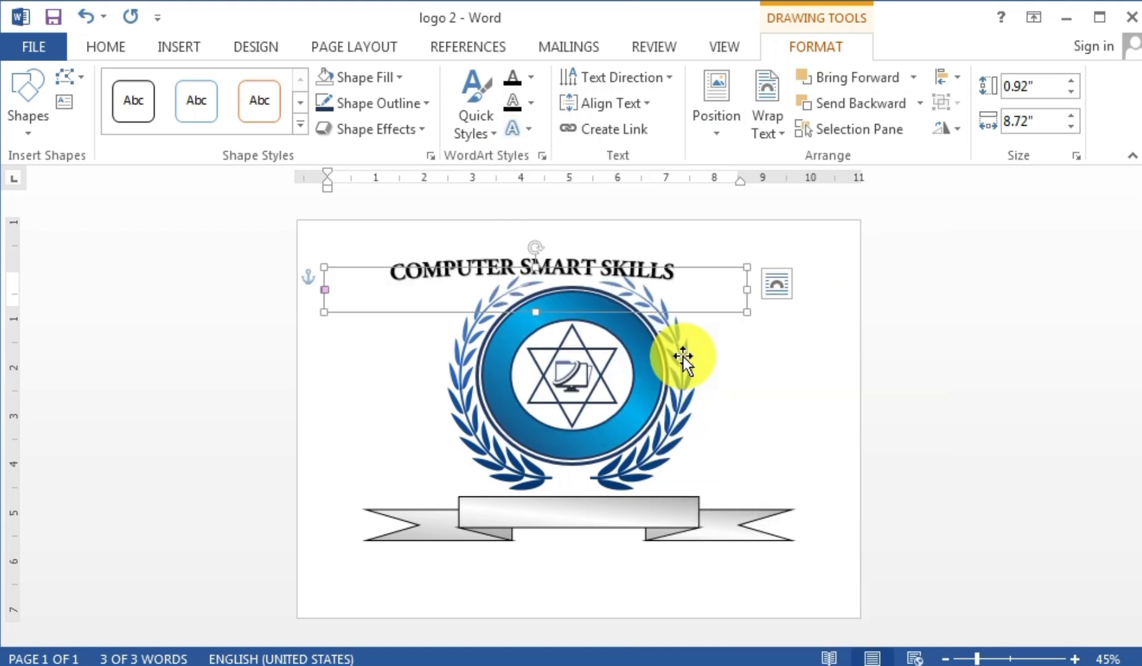
- Resize the WordArt box to 3.42 by 3.7 inches and fit it over the ring's top
left_click_drag(537, 311, 537, 390)
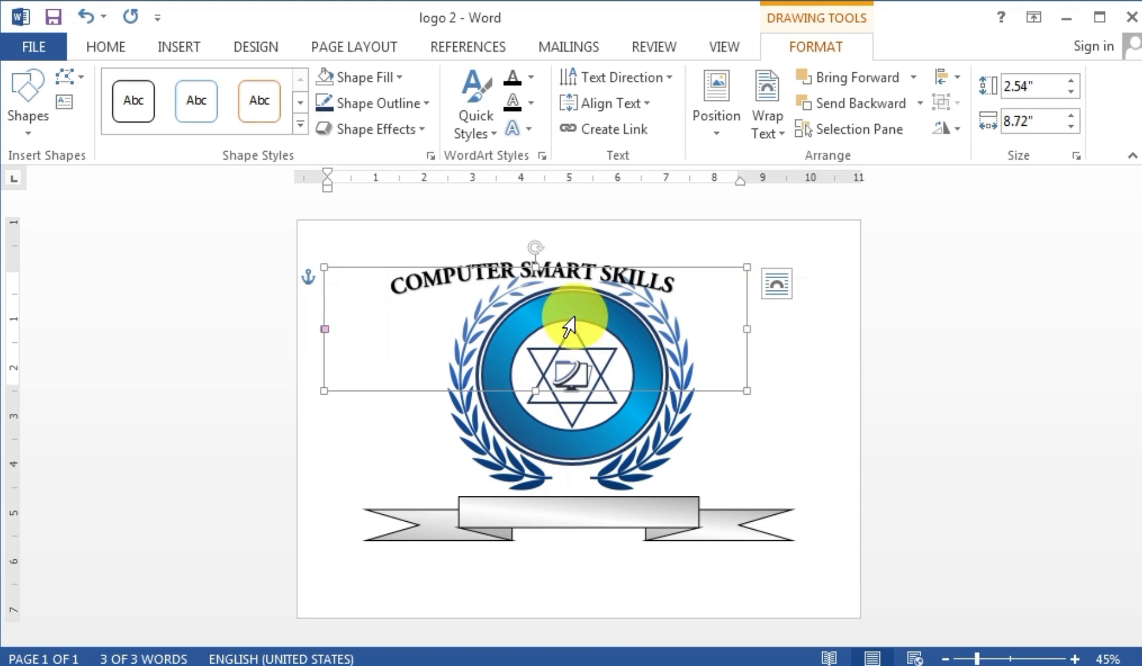
left_click_drag(747, 328, 488, 329)
left_click_drag(467, 288, 624, 297)
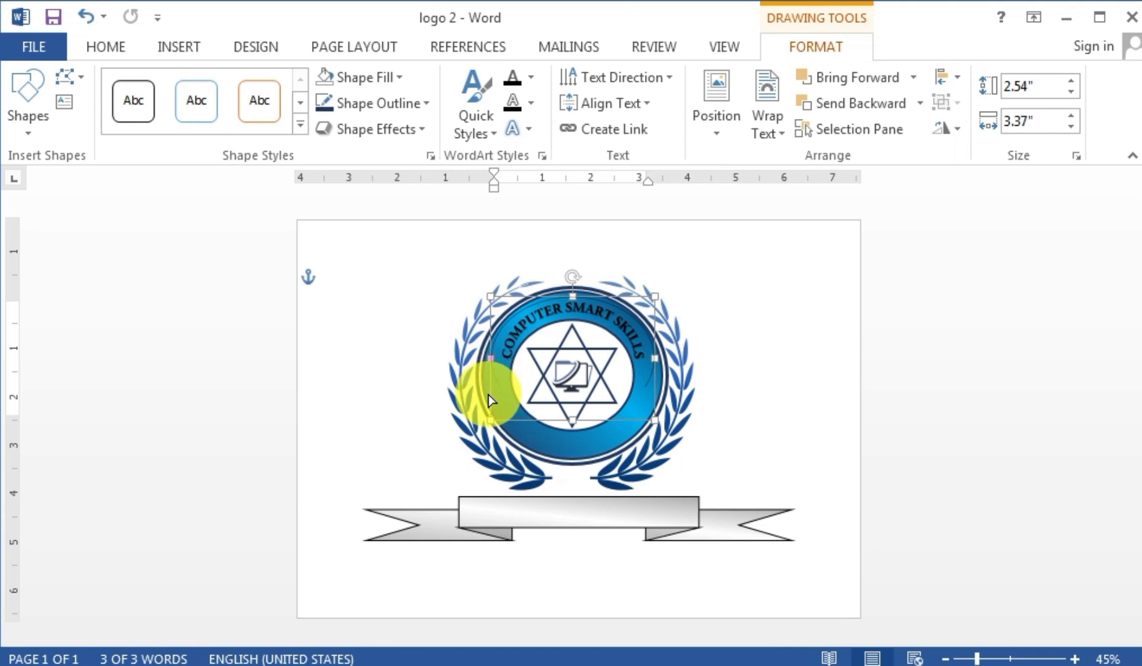
left_click_drag(573, 423, 574, 459)
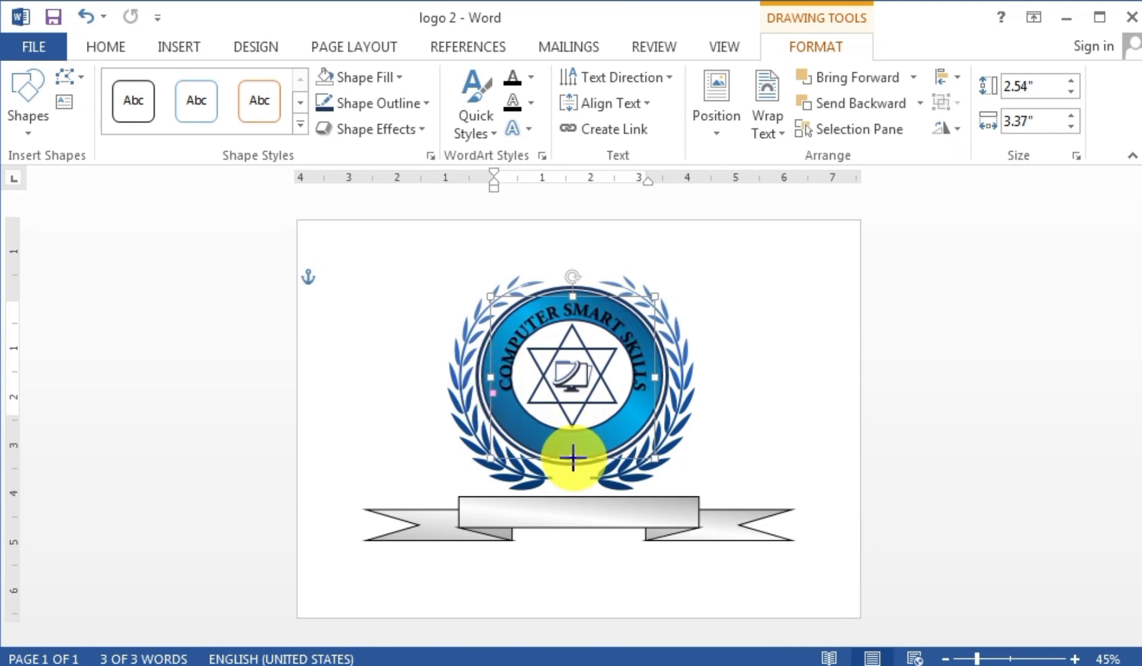
left_click_drag(655, 377, 664, 377)
left_click_drag(485, 378, 482, 375)
left_click_drag(573, 296, 574, 290)
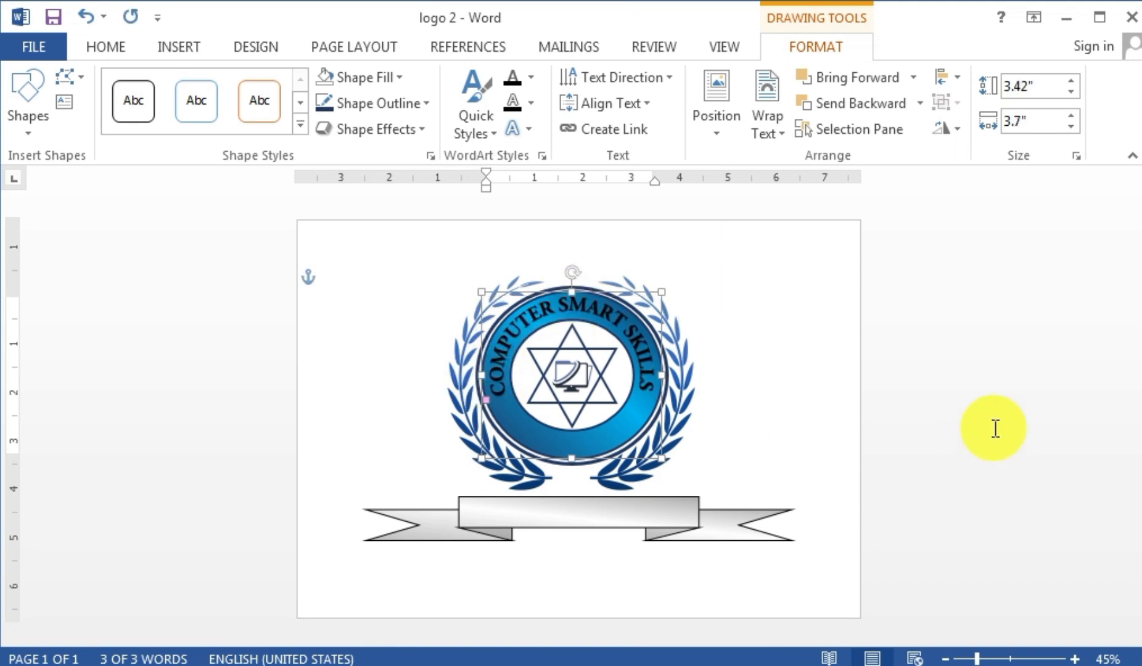
double_click(543, 322)
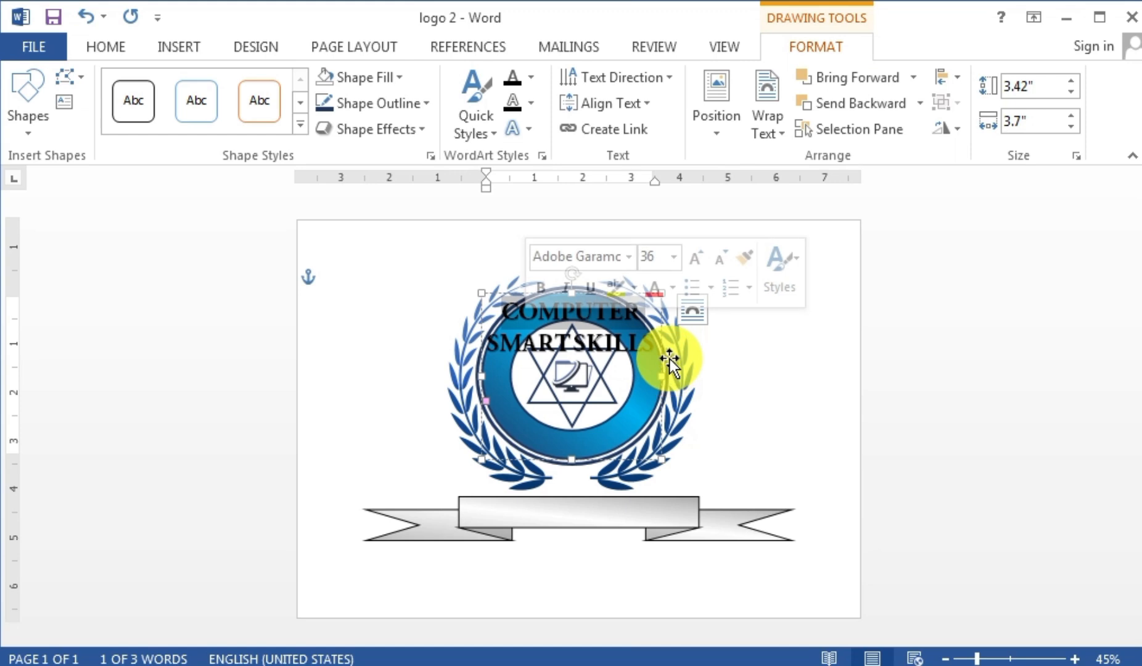
- Colour all of the arched COMPUTER SMART SKILLS text white
key("ctrl+a")
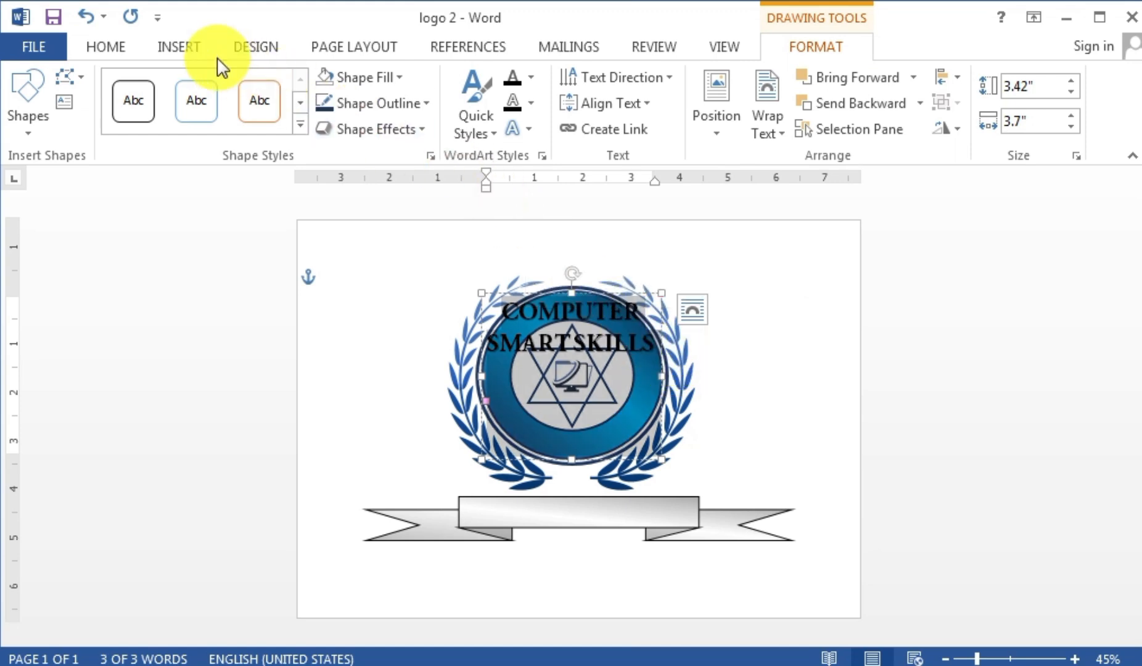
left_click(111, 50)
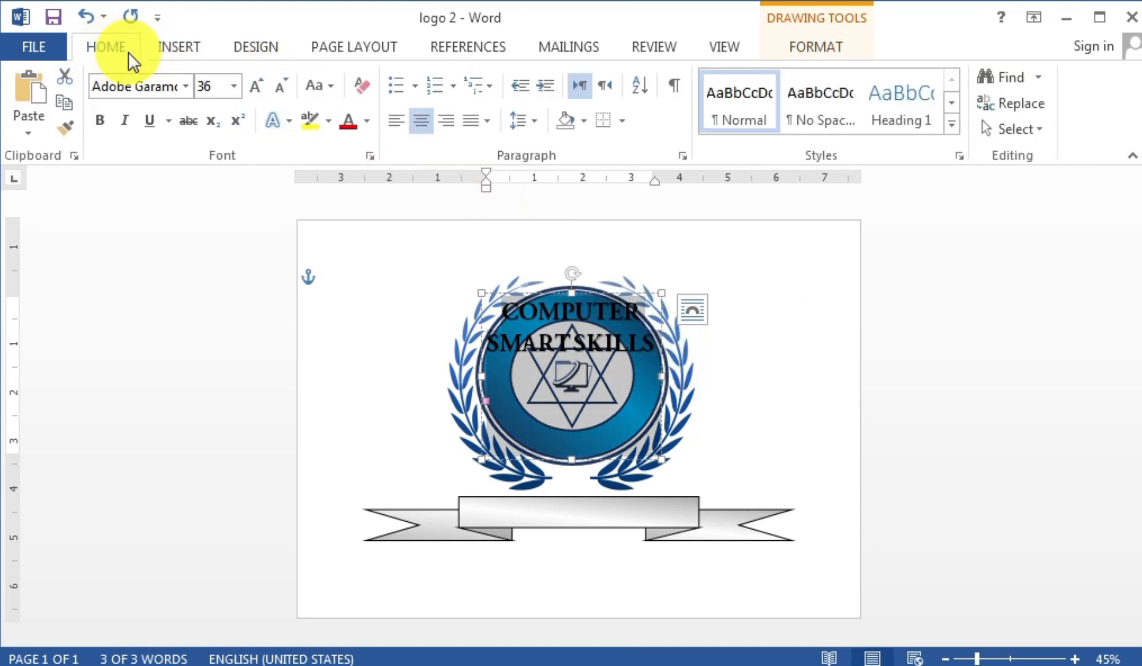
left_click(369, 121)
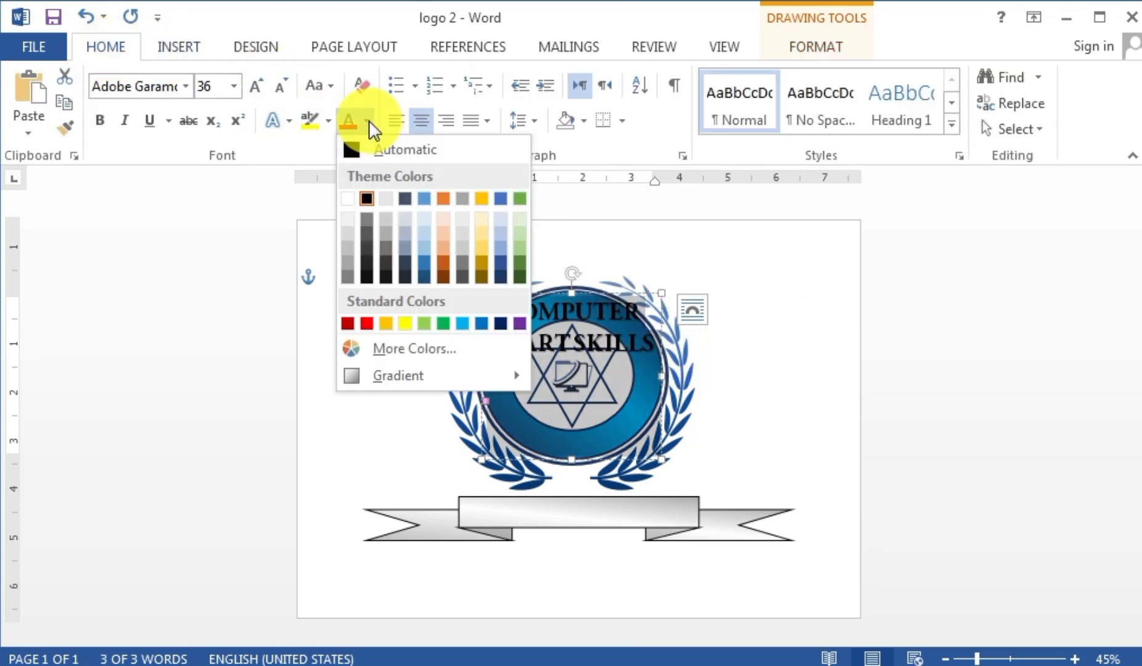
left_click(347, 199)
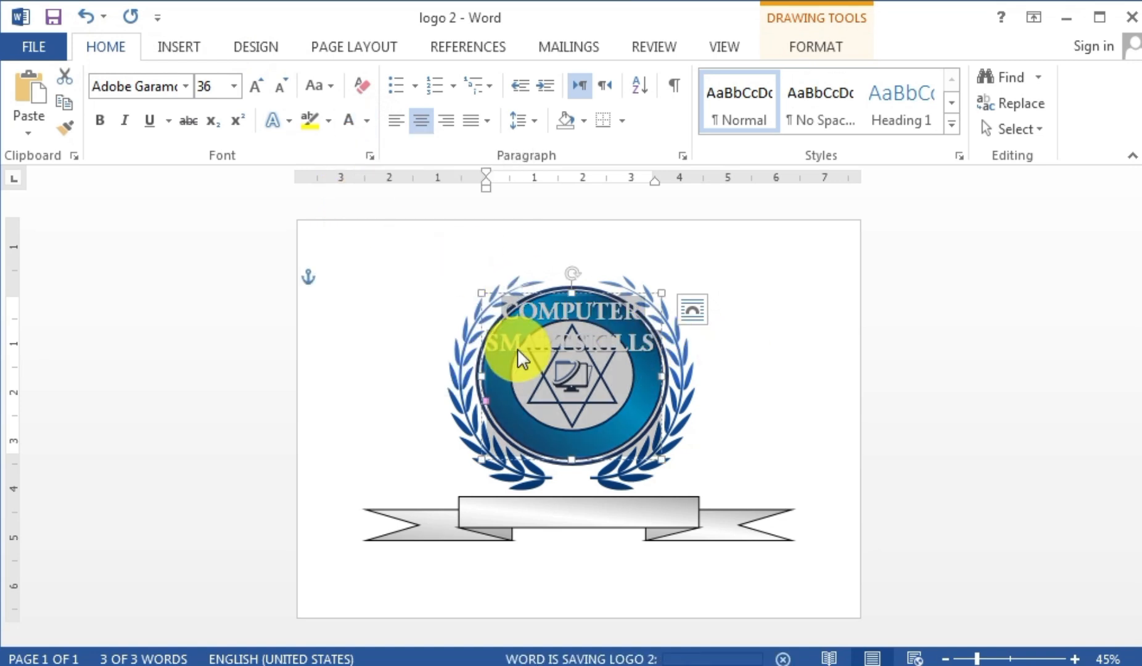
left_click(185, 86)
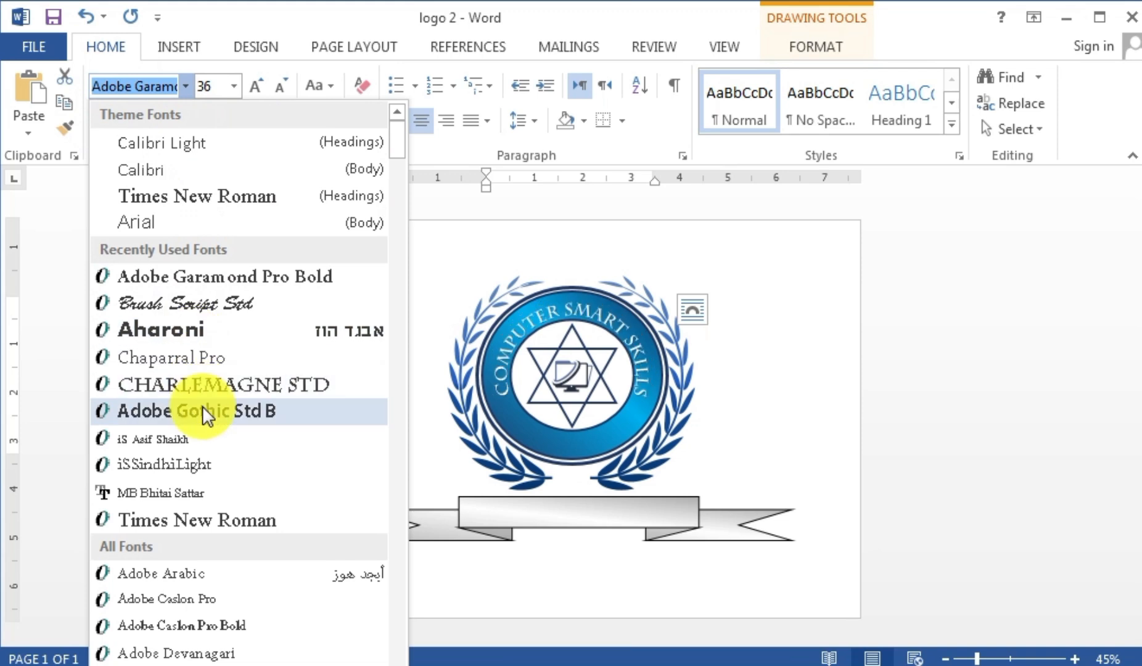
- Set the curved COMPUTER SMART SKILLS text in Arial Black at 48 pt
scroll(202, 521, "down", 2)
scroll(202, 521, "down", 1)
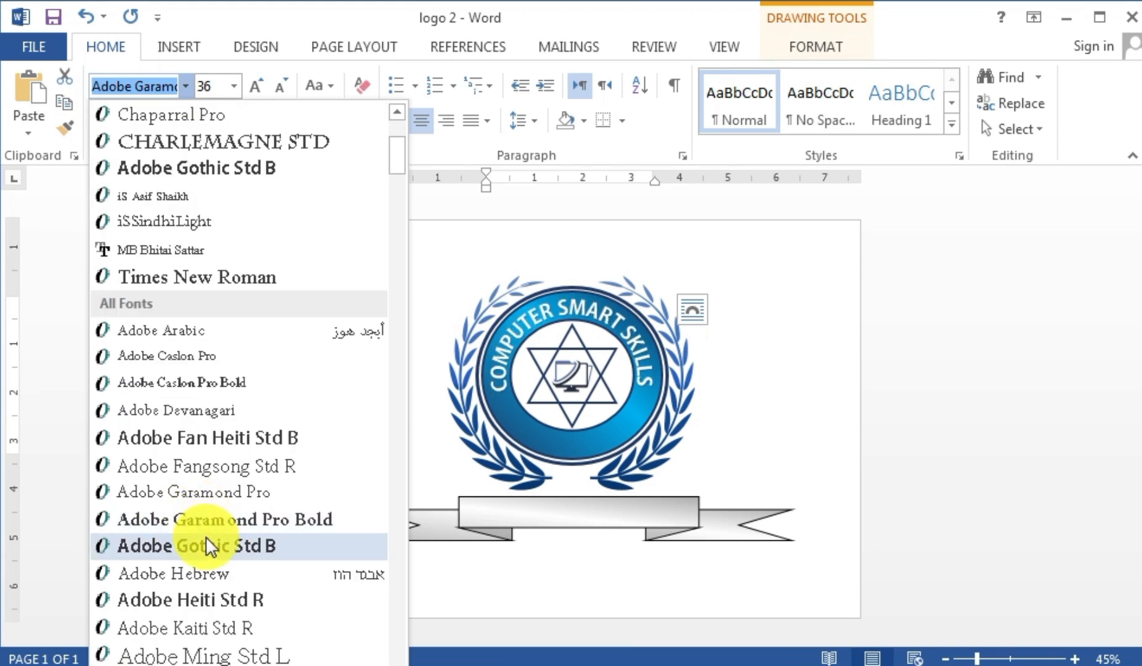
scroll(205, 539, "down", 3)
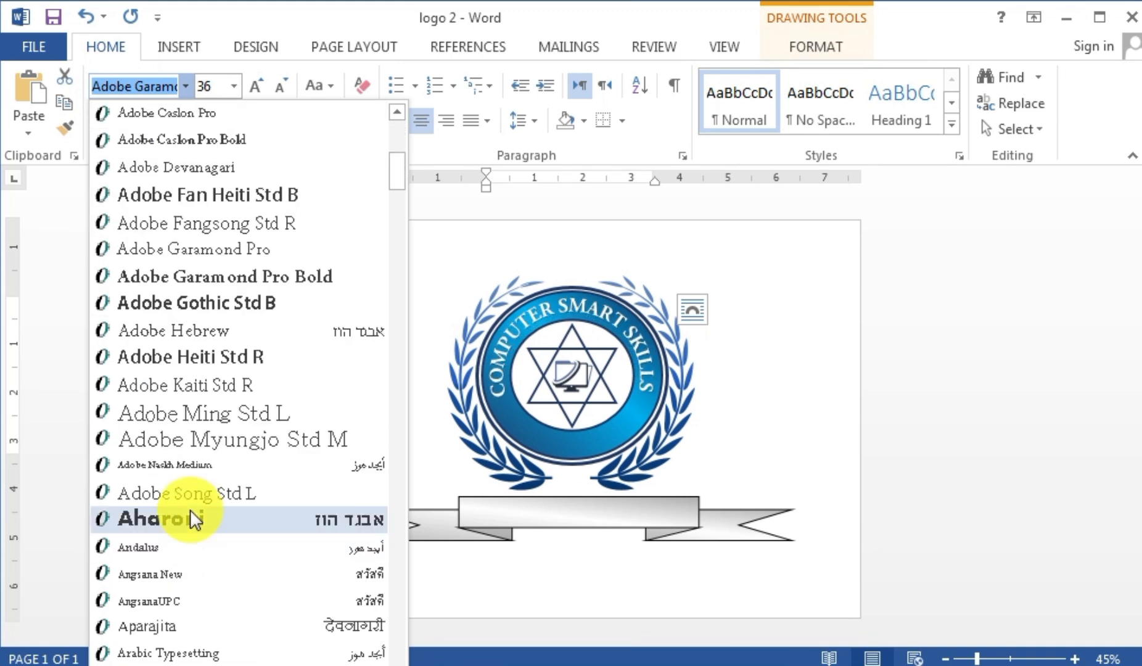
scroll(190, 512, "down", 2)
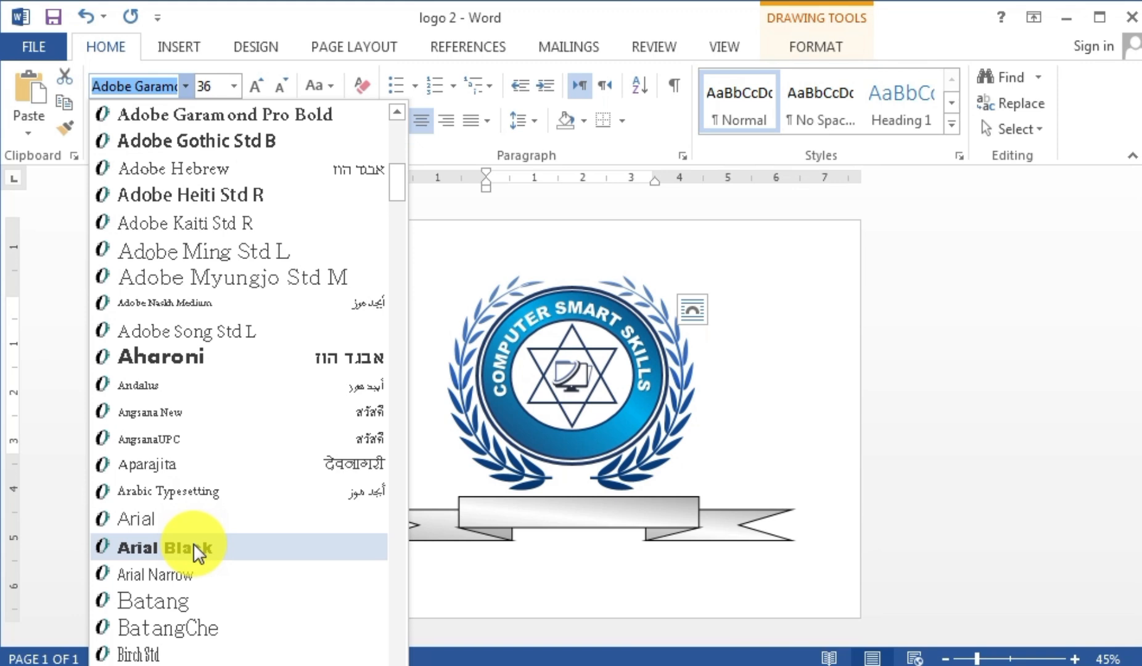
left_click(199, 552)
left_click(252, 88)
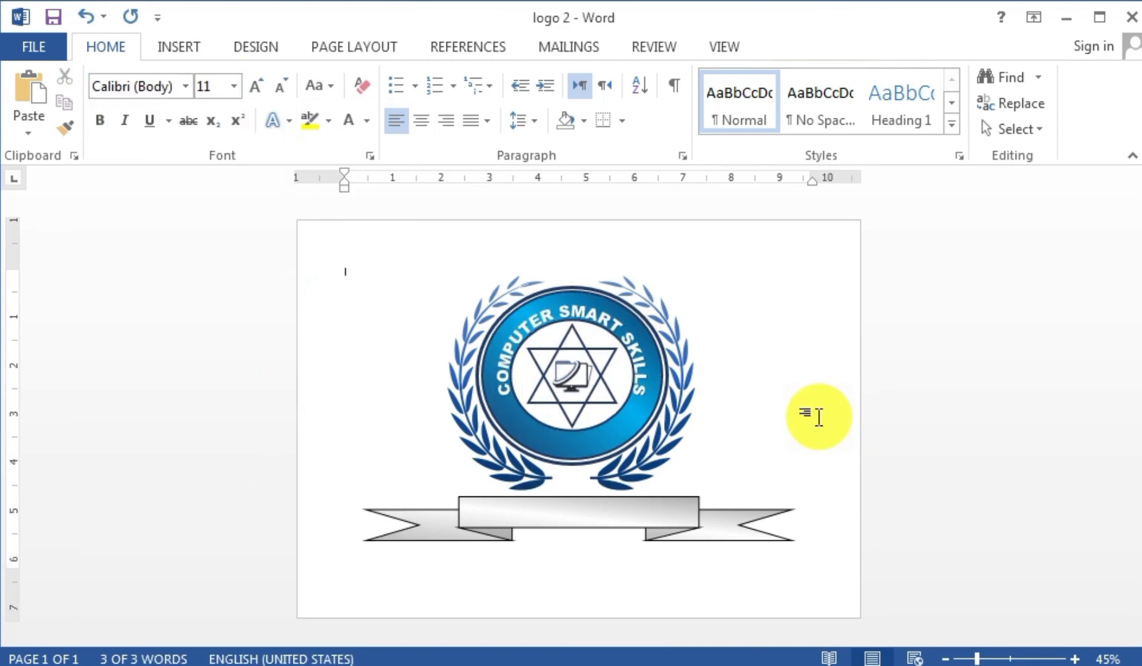
- Resize and shift the curved text box until the title hugs the blue ring
left_click(628, 354)
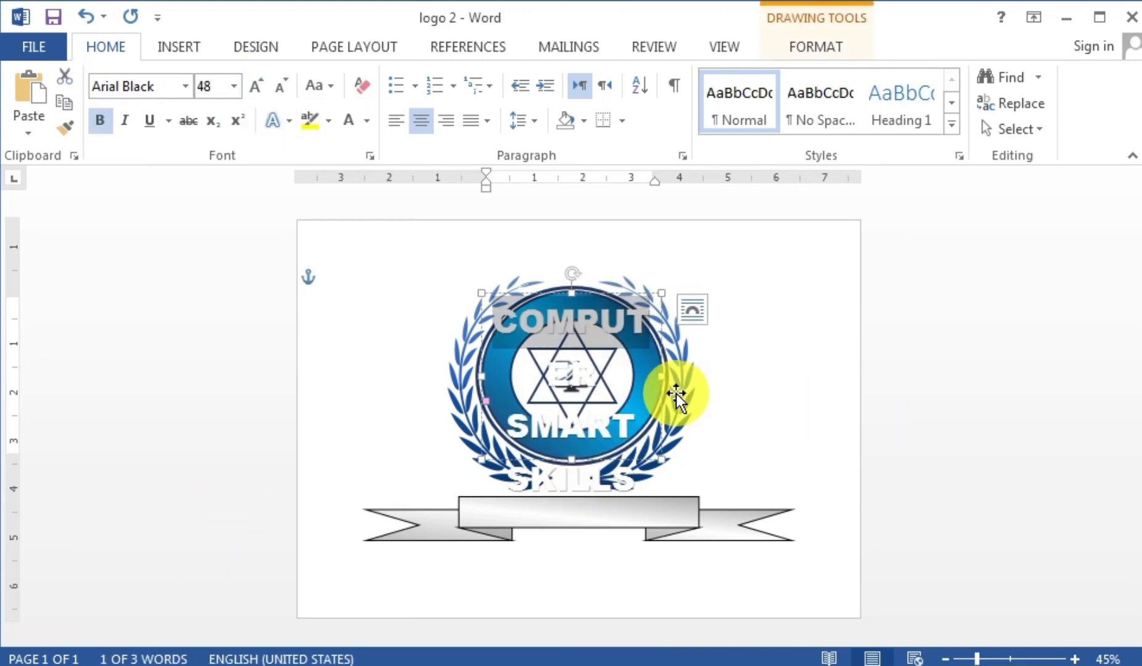
mouse_move(663, 376)
left_mouse_down()
mouse_move(690, 376)
mouse_move(670, 375)
left_mouse_up()
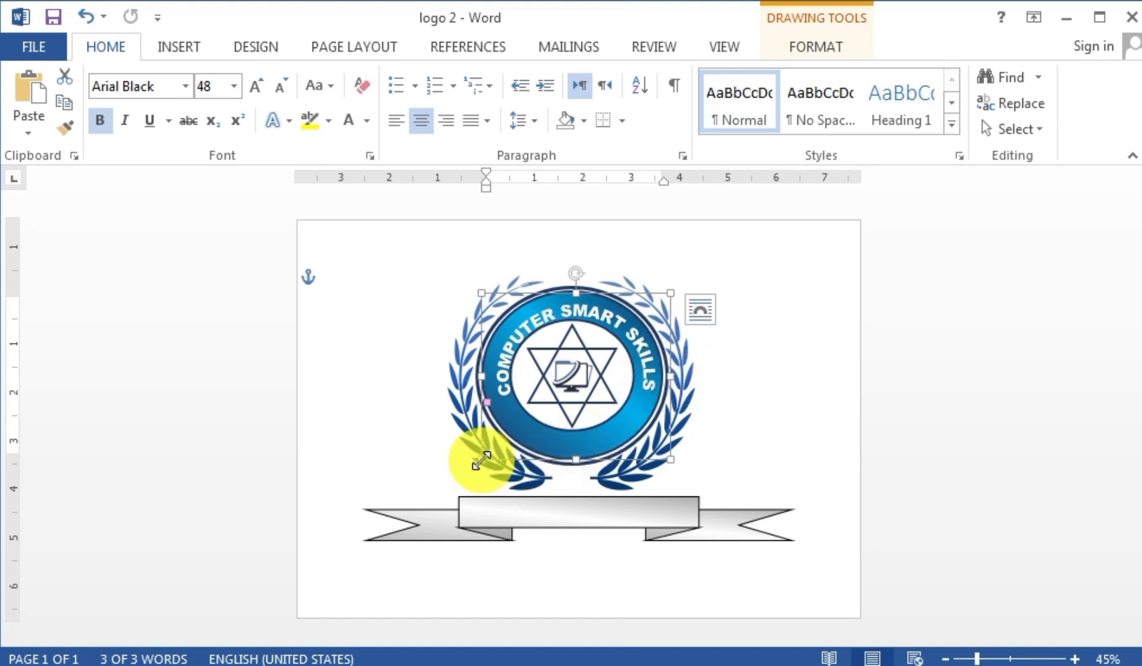
left_click_drag(478, 461, 450, 488)
mouse_move(589, 294)
left_mouse_down()
mouse_move(597, 280)
mouse_move(587, 285)
left_mouse_up()
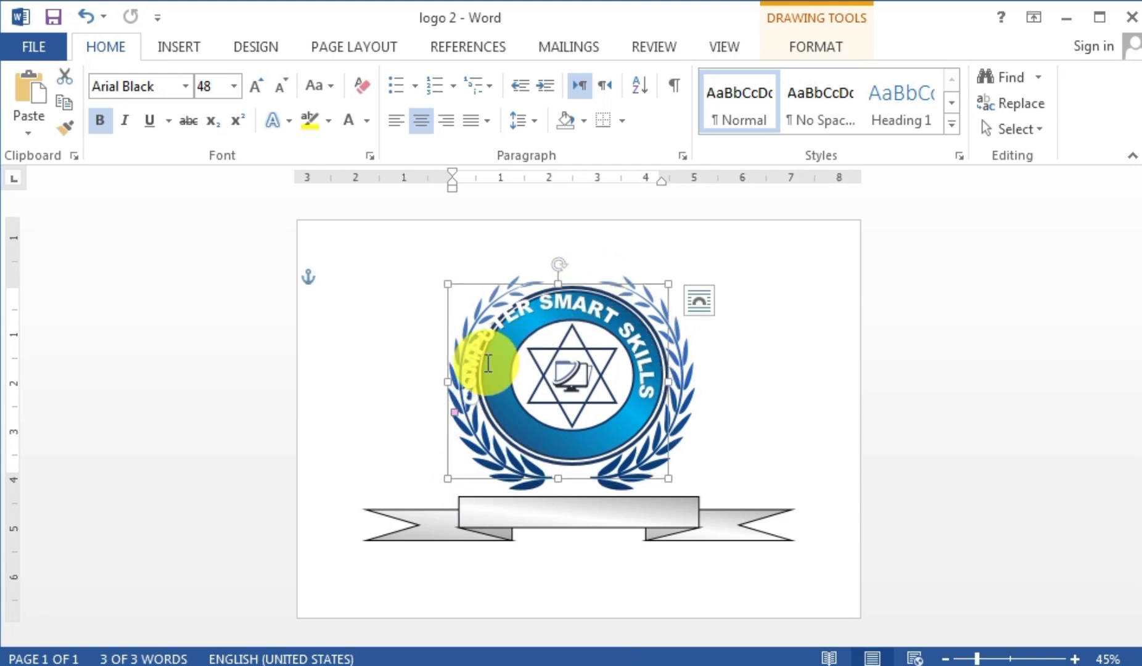
left_click_drag(448, 383, 478, 380)
left_click_drag(576, 285, 581, 289)
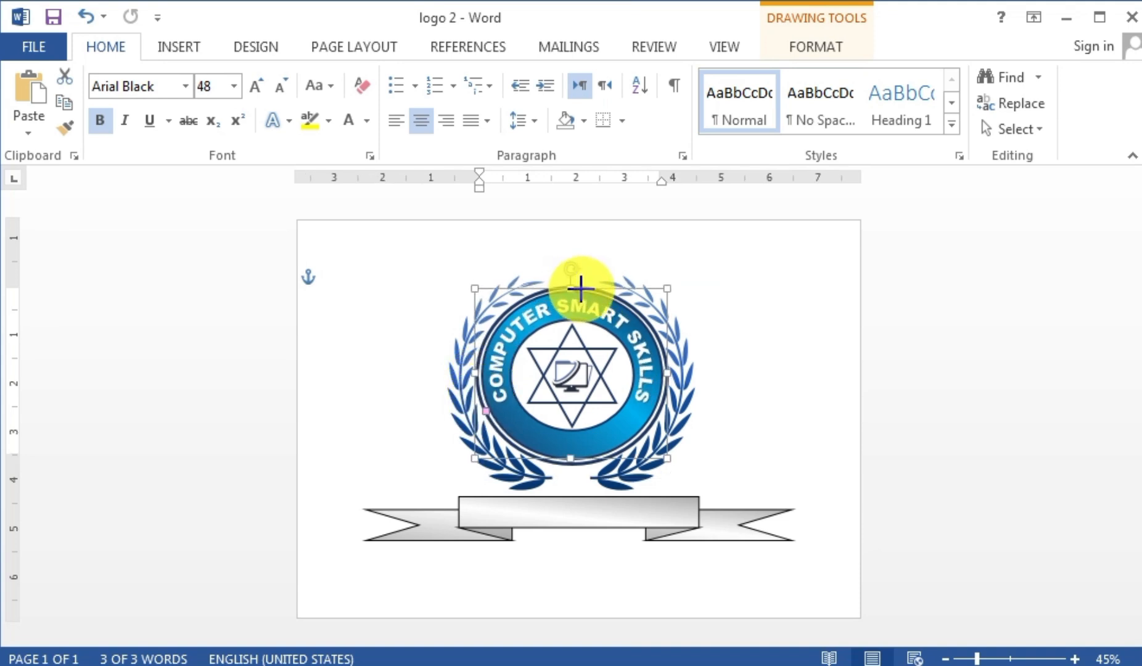
left_click(778, 389)
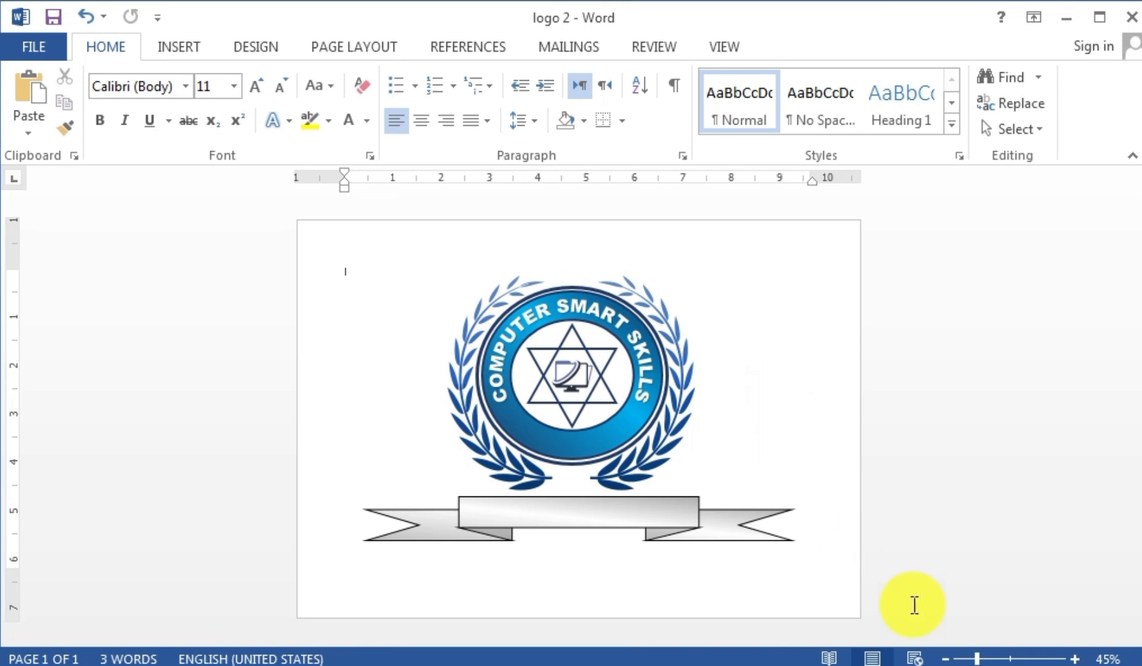
- Zoom in on the badge and switch to the Insert ribbon
scroll(501, 457, "up", 3)
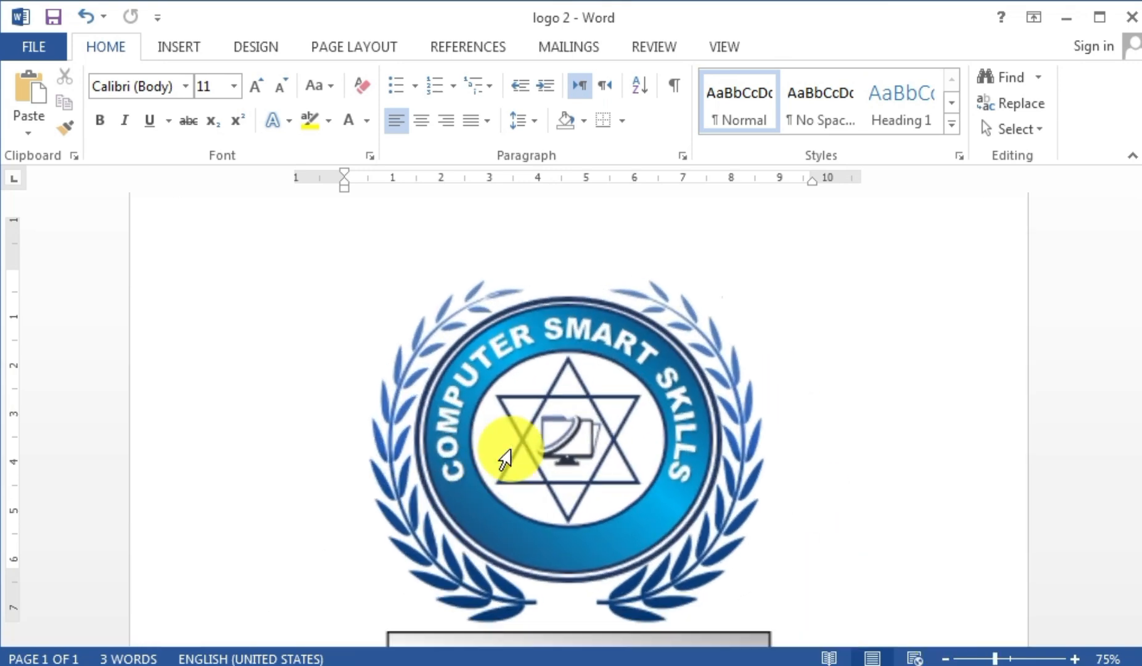
scroll(458, 497, "up", 3)
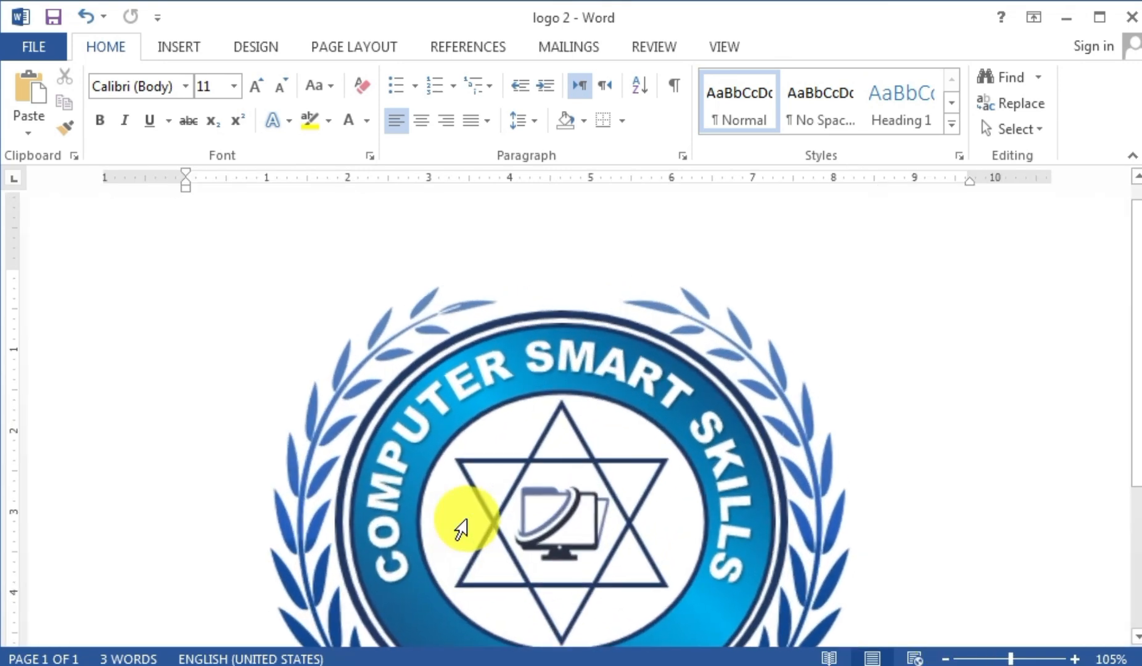
scroll(467, 514, "down", 4)
scroll(474, 505, "up", 1)
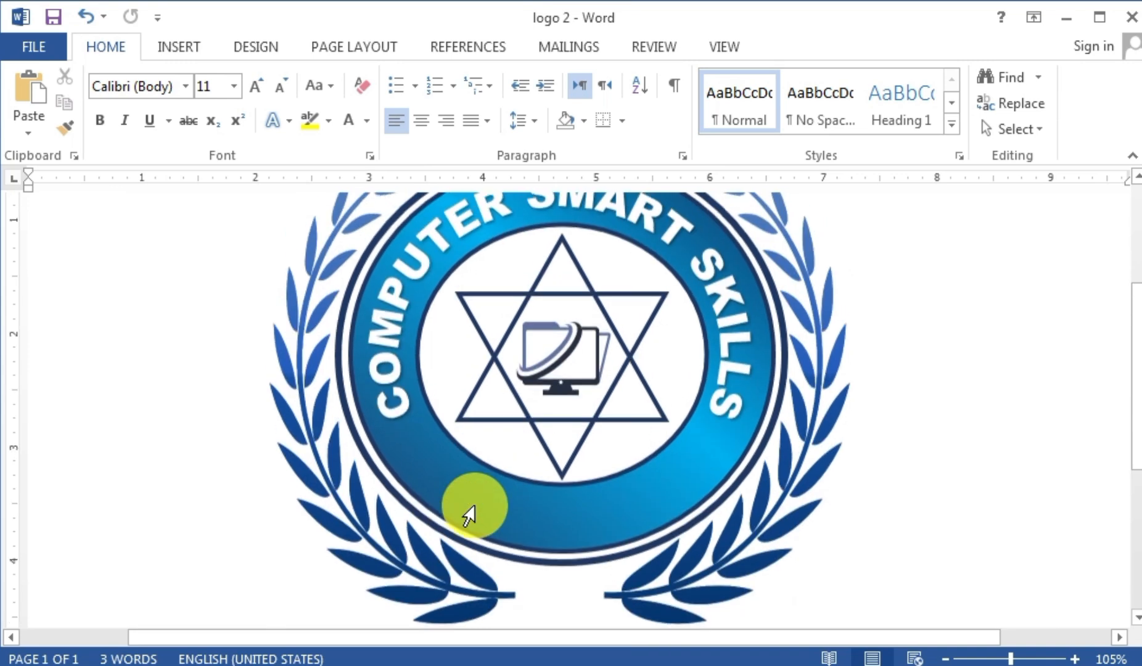
left_click(266, 47)
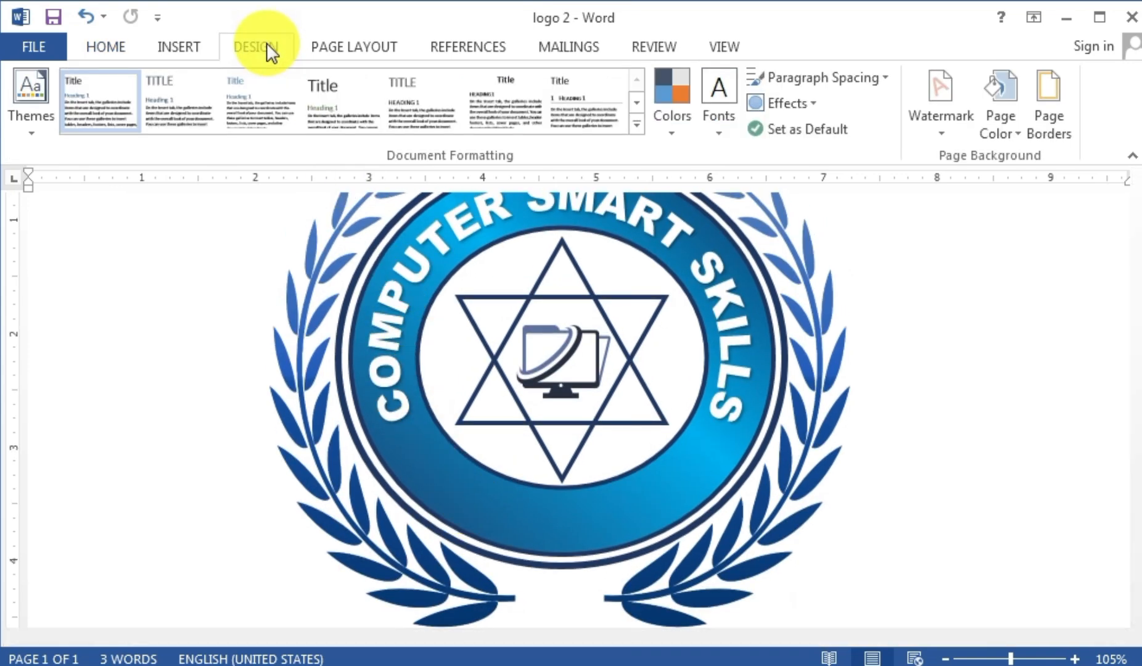
left_click(205, 50)
- Draw a tiny white circle before COMPUTER and place a copy after SKILLS
left_click(311, 86)
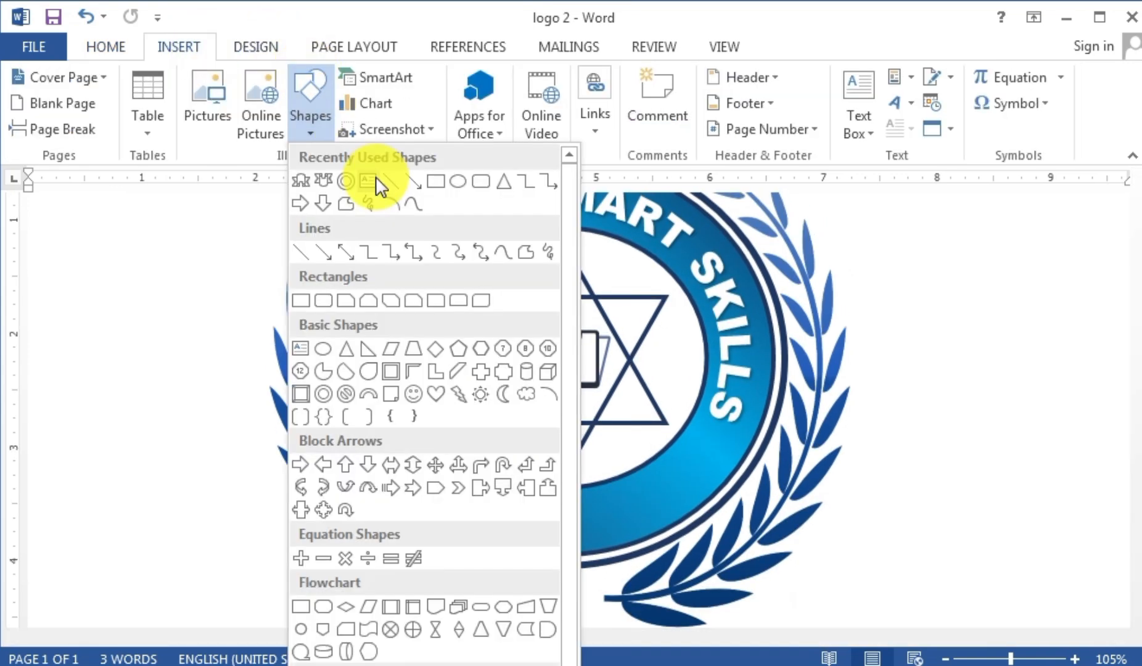
left_click(459, 182)
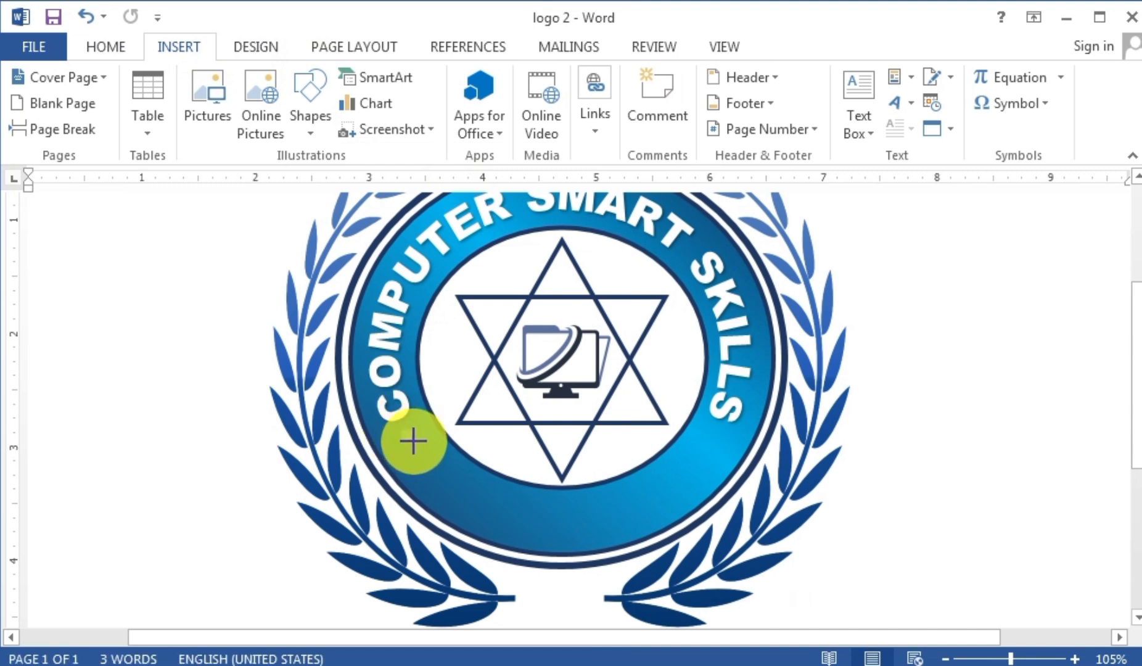
left_click_drag(413, 441, 401, 428)
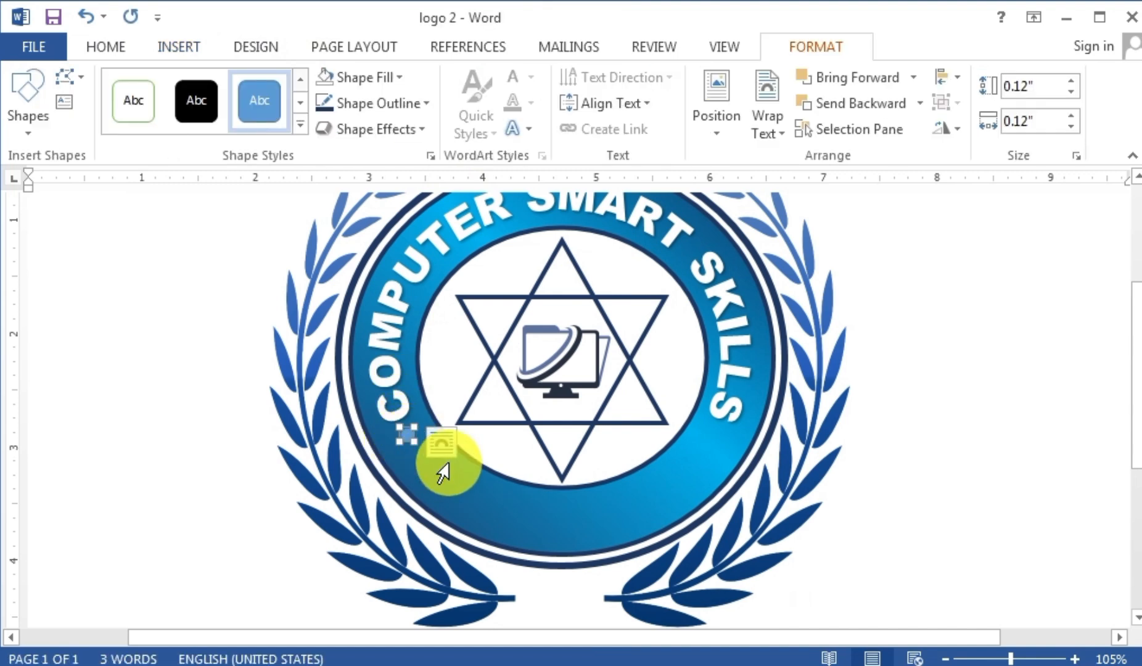
left_click(369, 77)
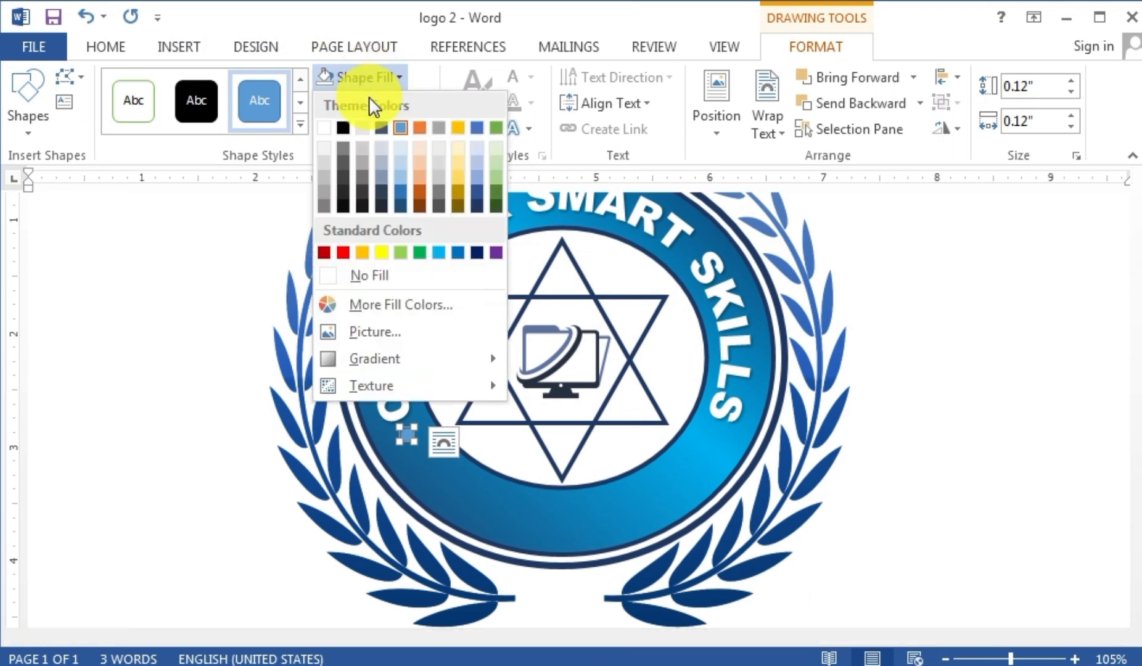
left_click(324, 128)
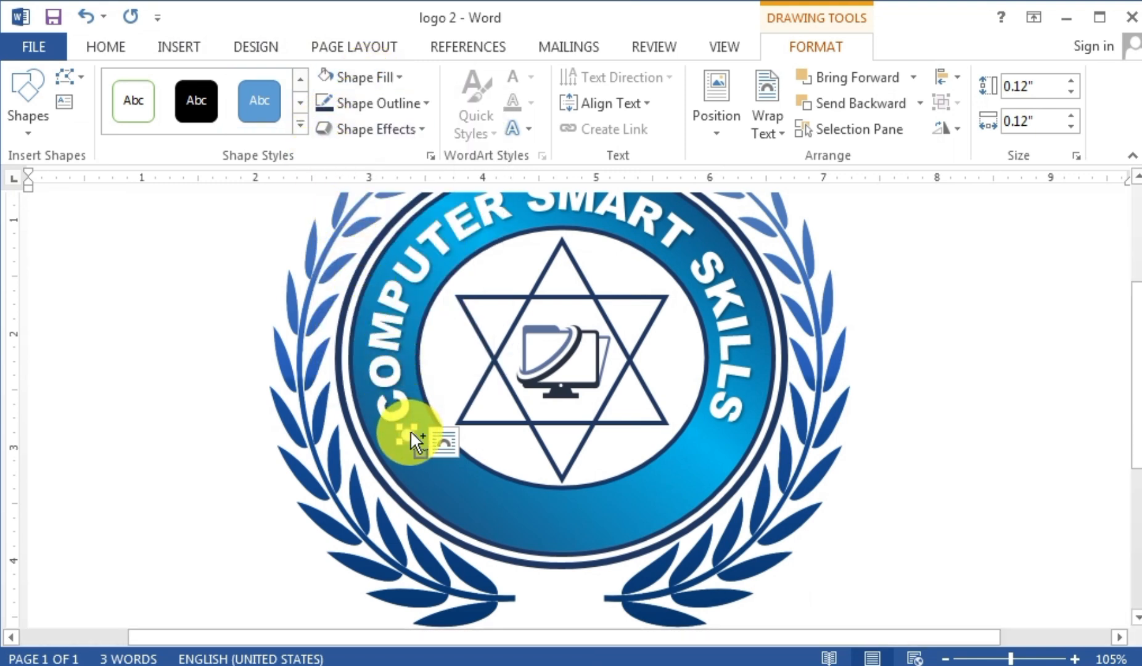
left_click_drag(410, 433, 701, 445, "ctrl")
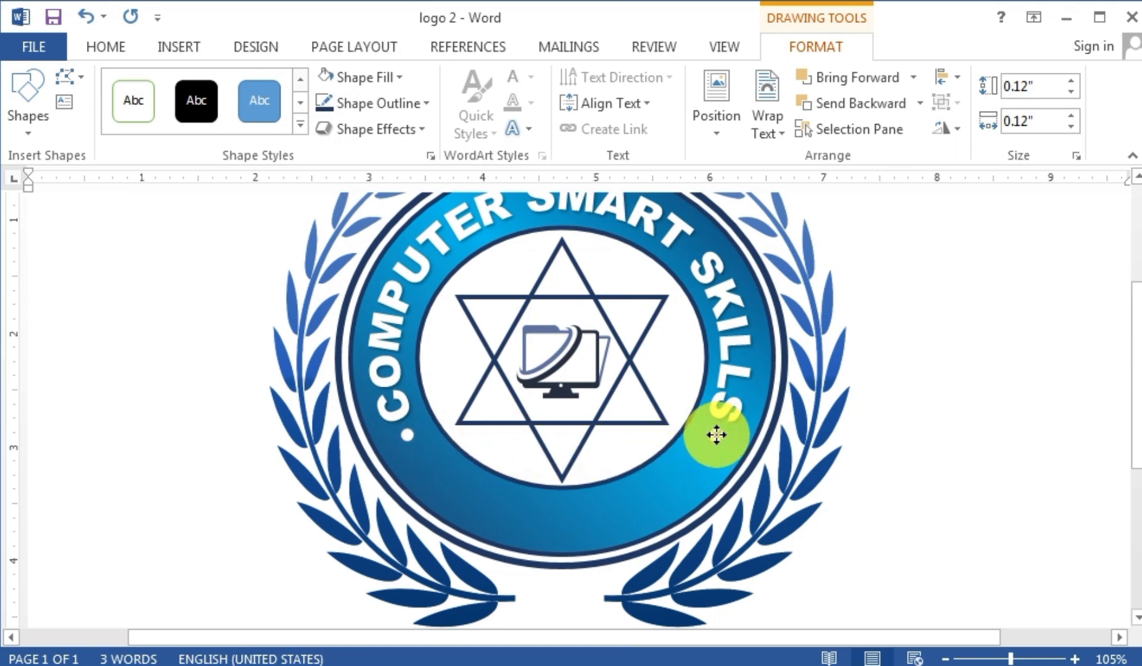
left_click_drag(716, 434, 715, 436, "ctrl")
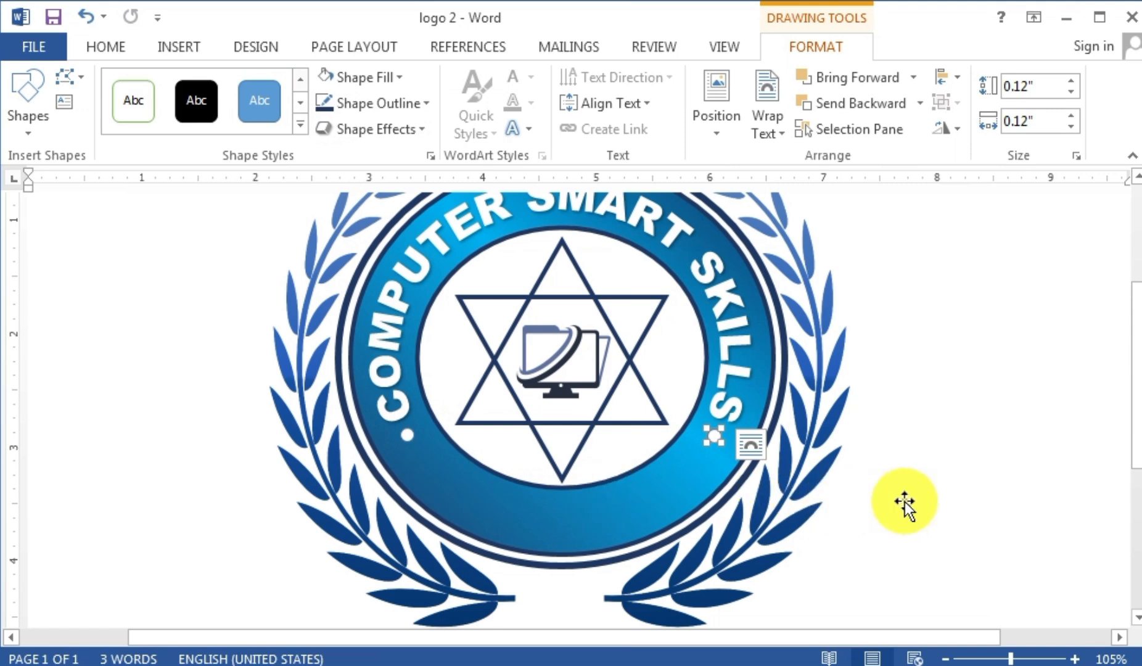
- Deselect the dot and logo, then zoom out to 55% to see the whole badge
left_click(882, 503)
left_click(947, 480)
scroll(888, 487, "down", 2, "ctrl")
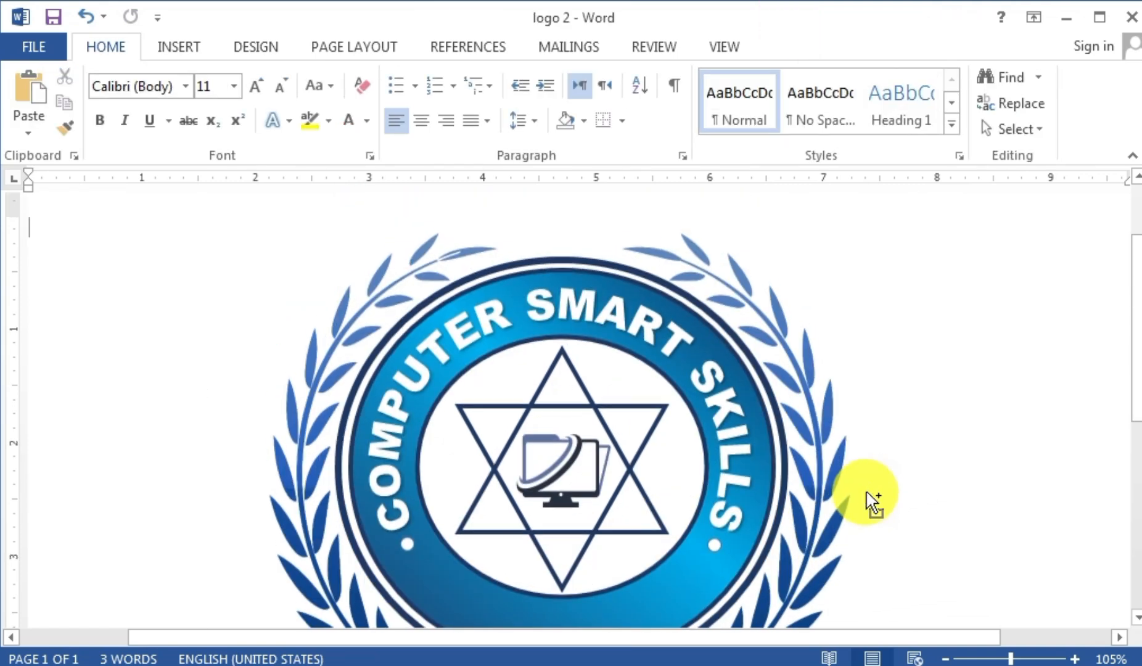
scroll(854, 490, "down", 1, "ctrl")
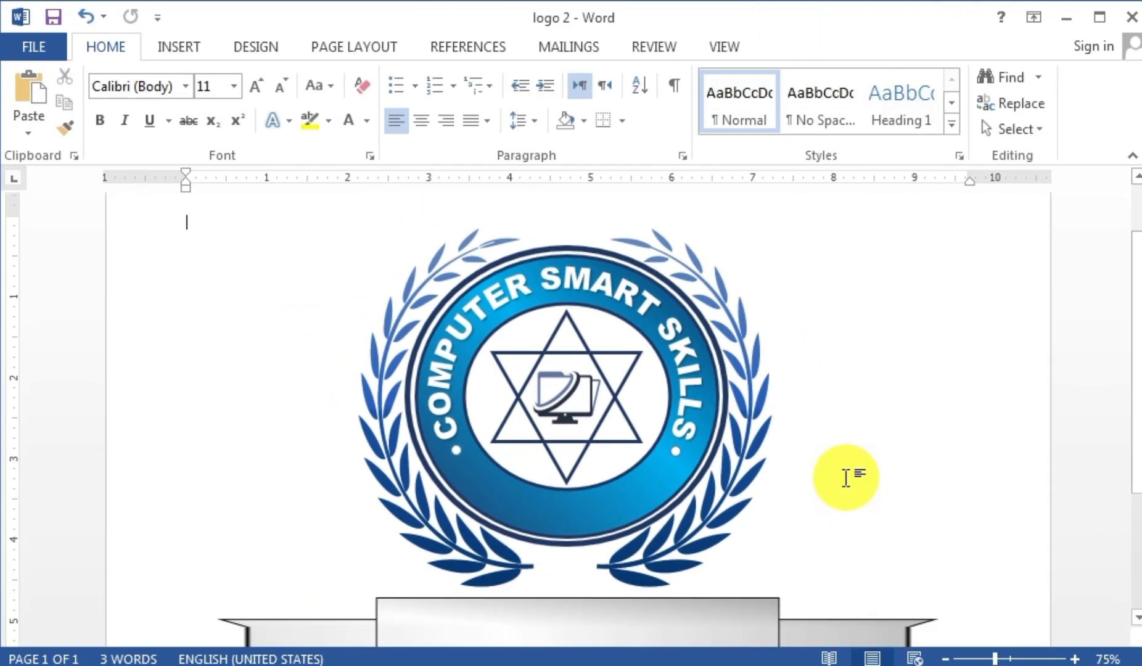
scroll(846, 478, "down", 2, "ctrl")
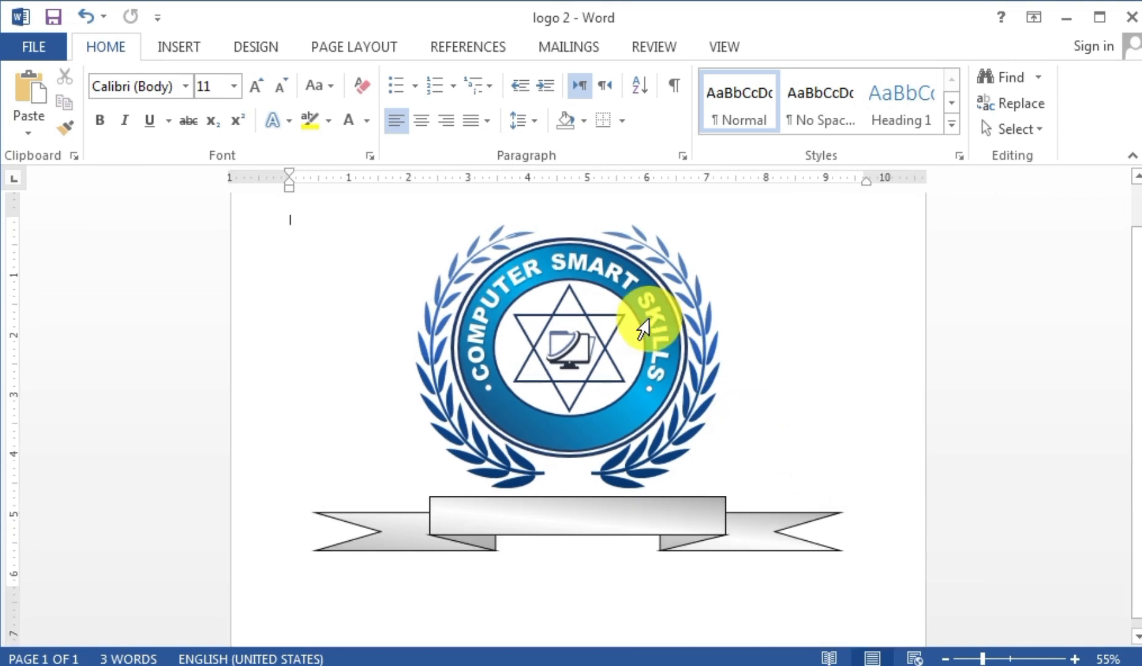
- Insert a first-style WordArt box reading CENTER
left_click(178, 49)
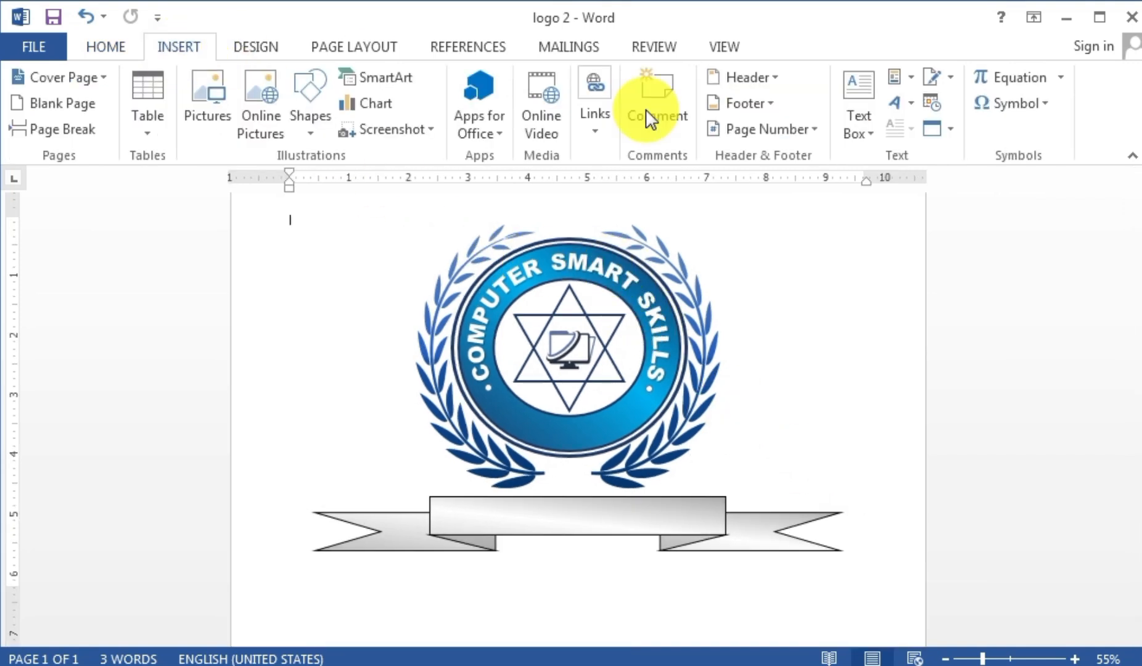
left_click(900, 104)
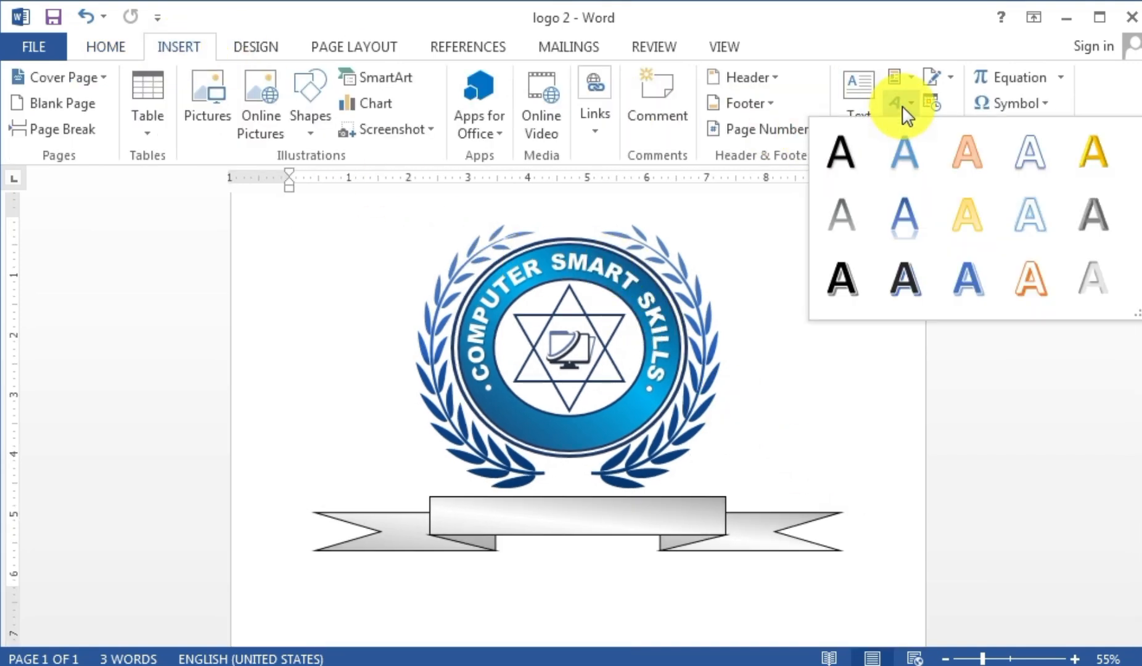
left_click(838, 153)
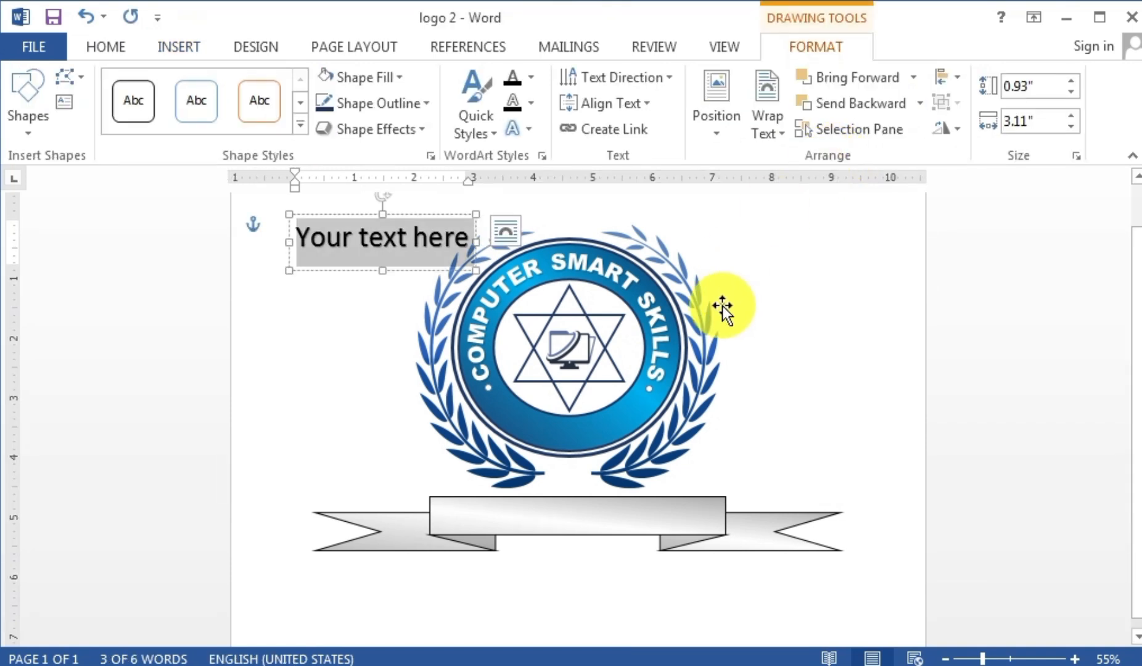
key("Delete")
type("CENTER")
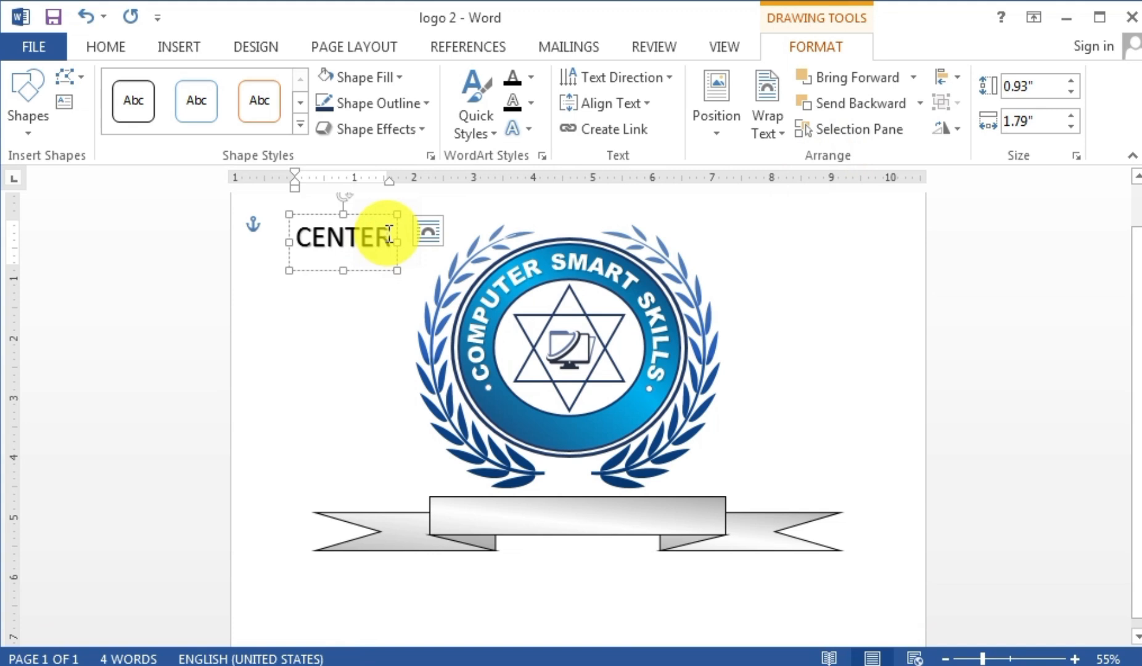
- Format the CENTER text in Arial Black with white font colour
left_click_drag(390, 235, 280, 243)
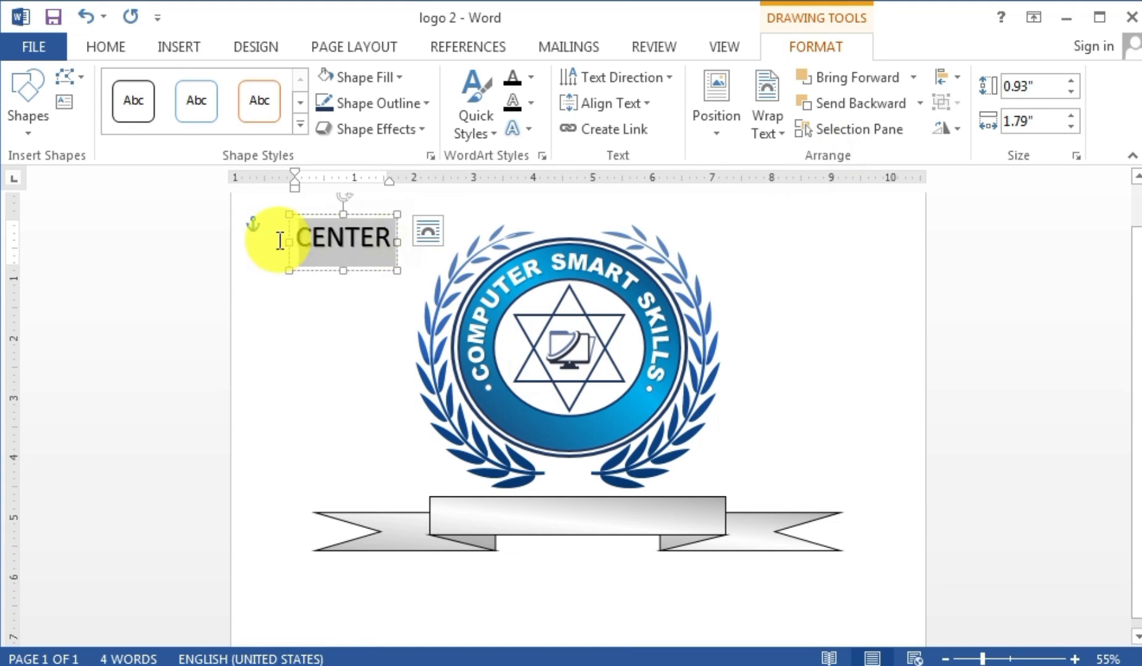
left_click(109, 47)
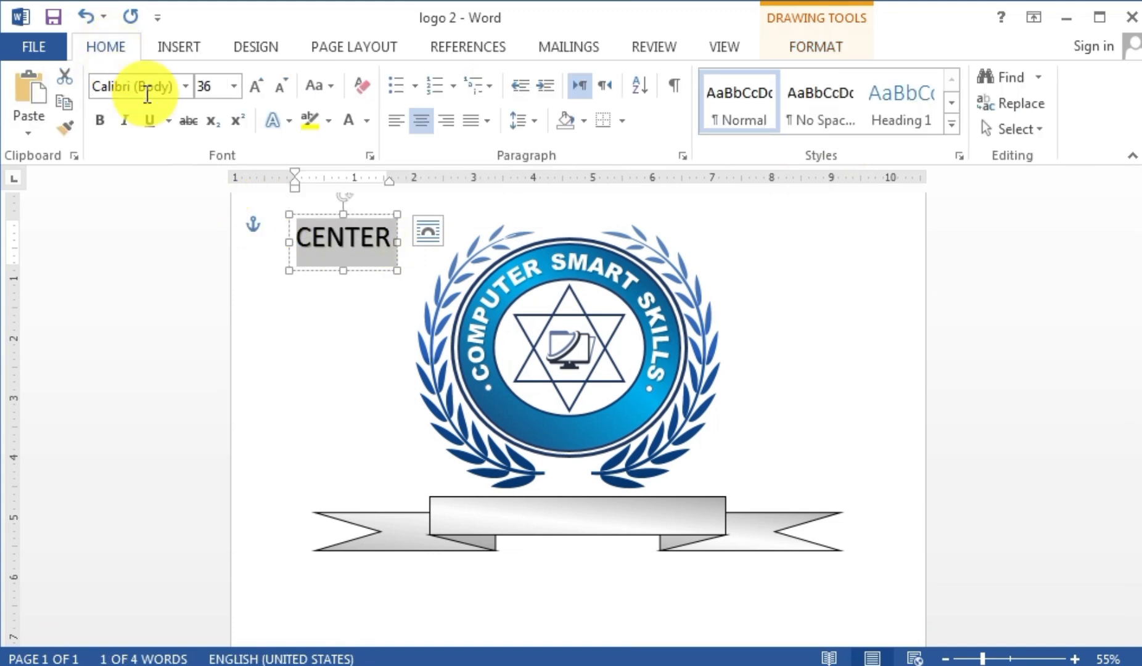
left_click(186, 87)
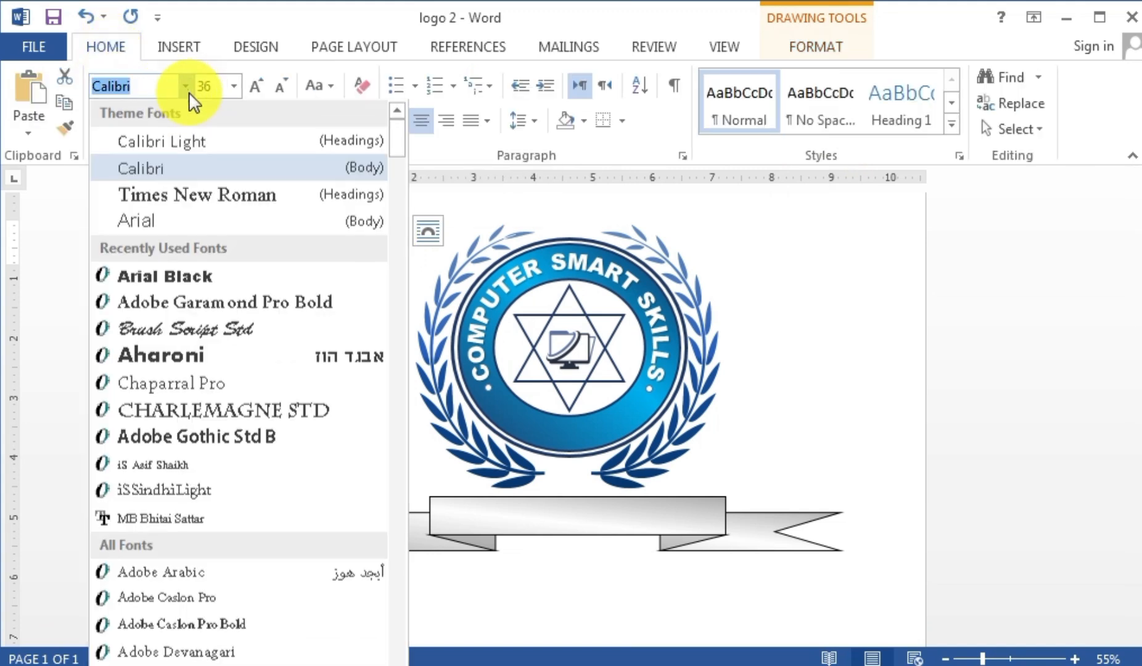
left_click(222, 280)
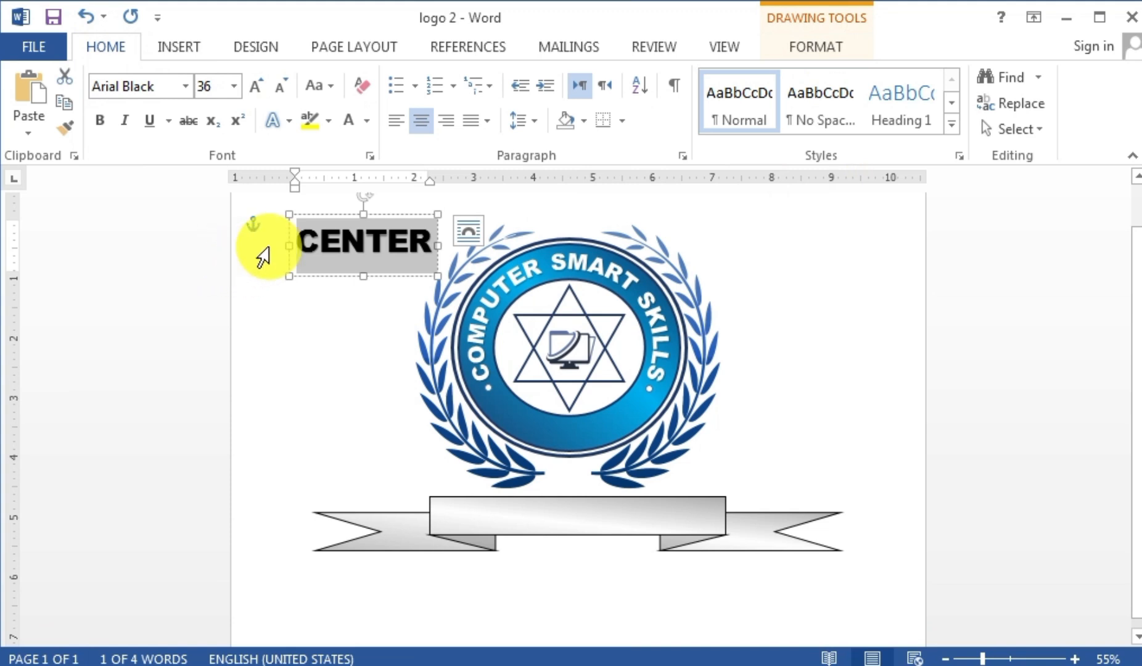
left_click(366, 121)
left_click(350, 196)
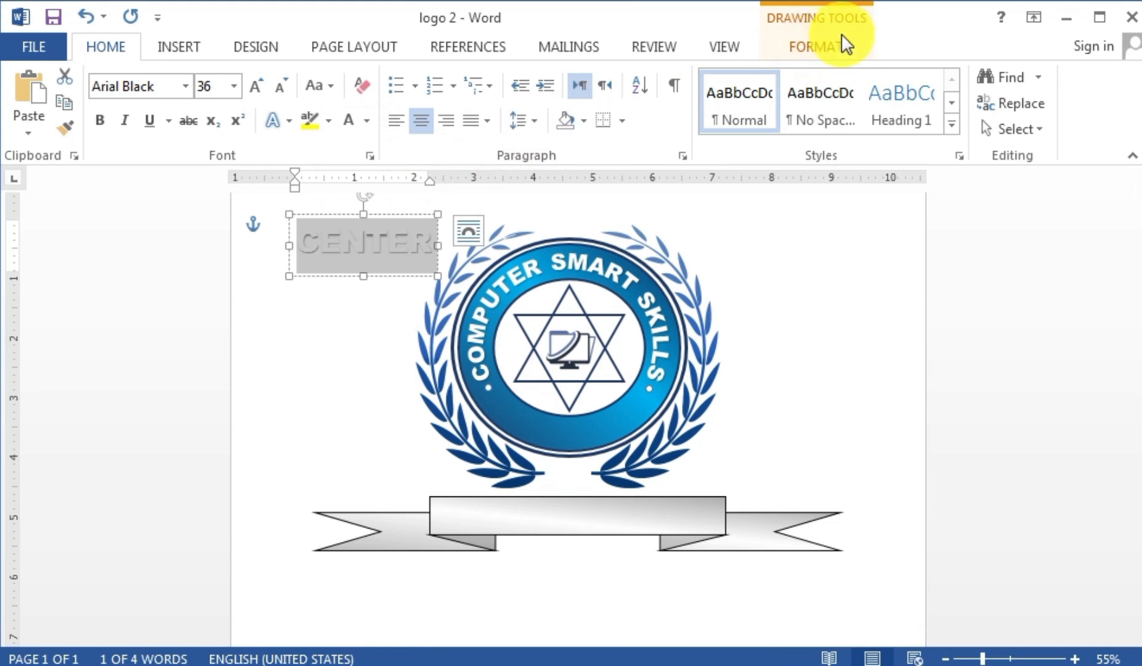
left_click(825, 49)
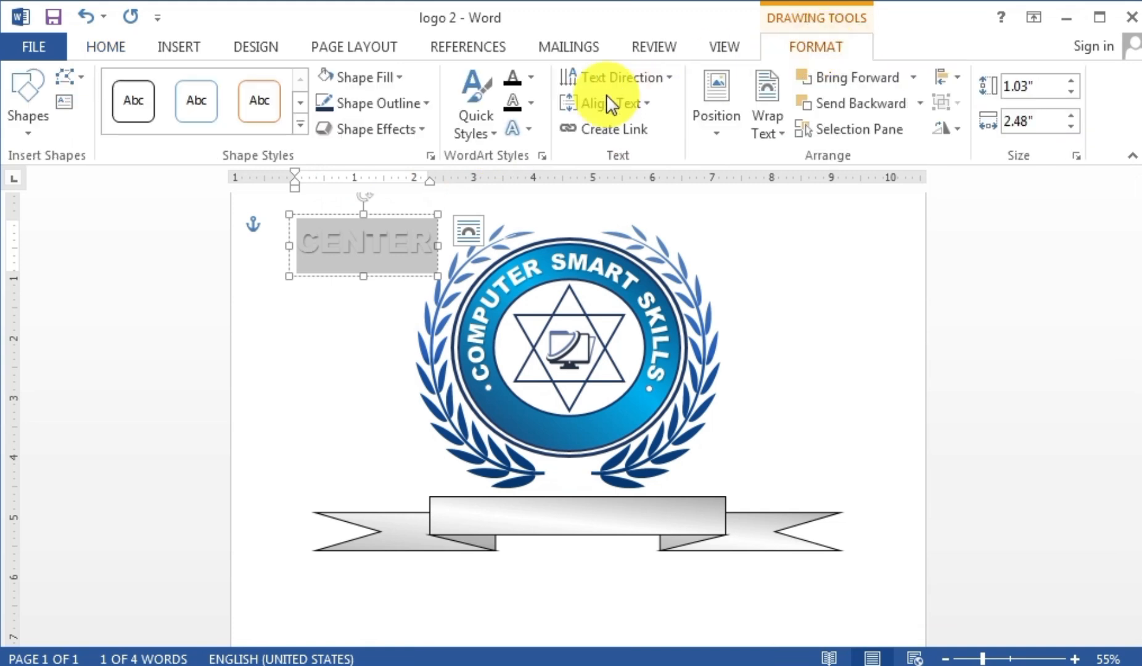
- Transform CENTER to follow a circular path and move it into the ring
left_click(530, 136)
mouse_move(572, 413)
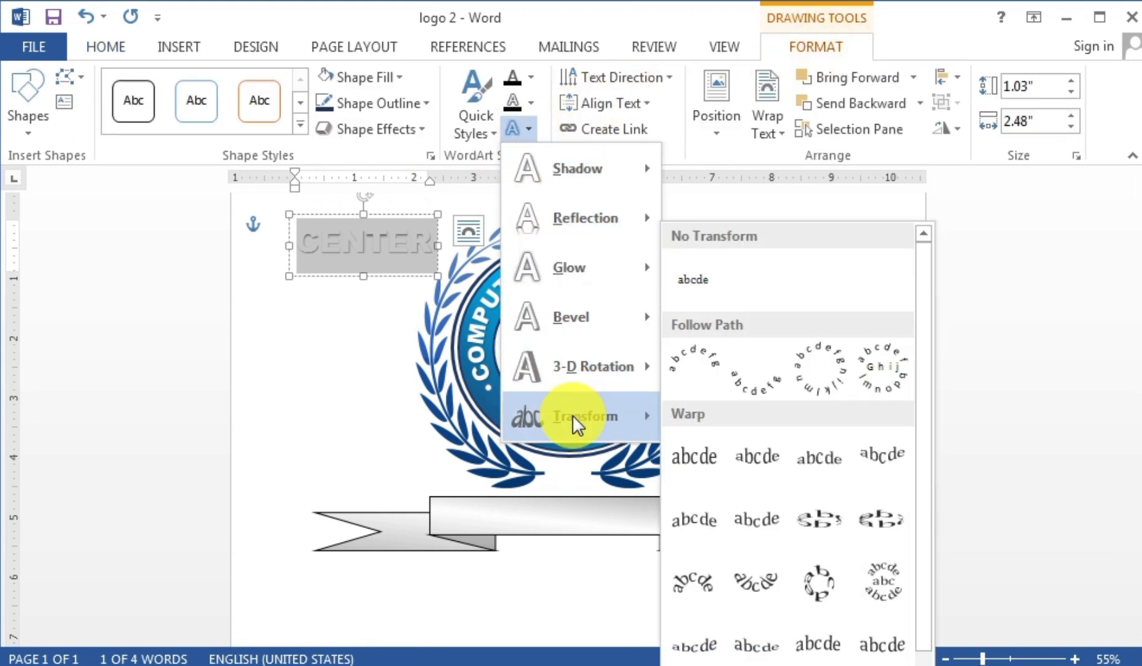
left_click(753, 389)
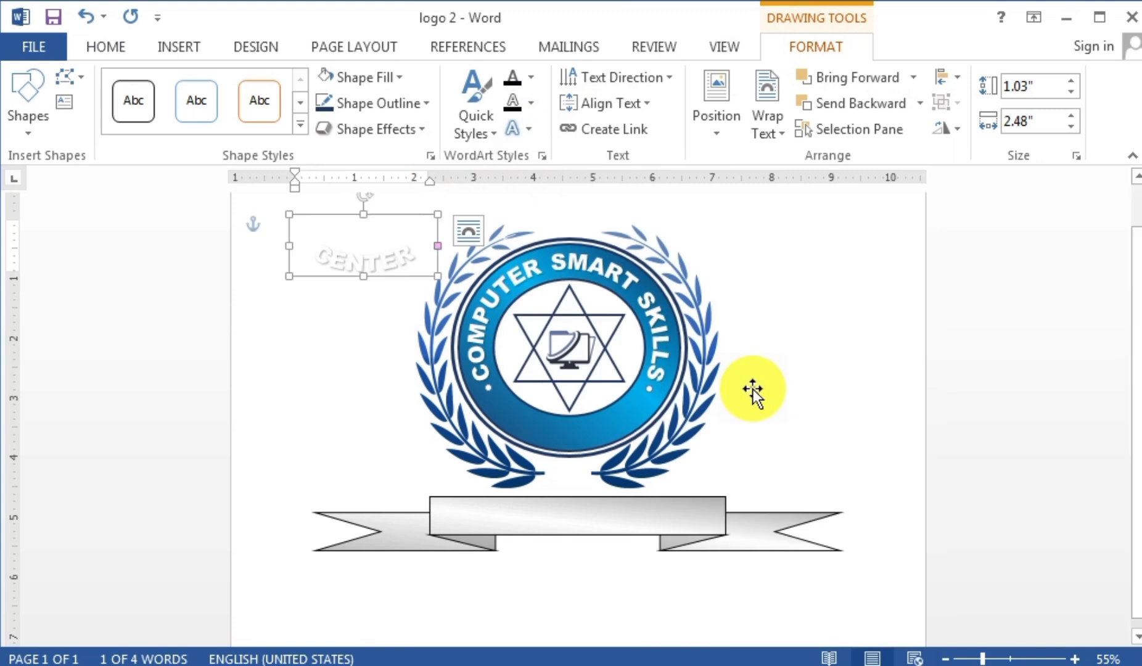
left_click_drag(382, 225, 571, 427)
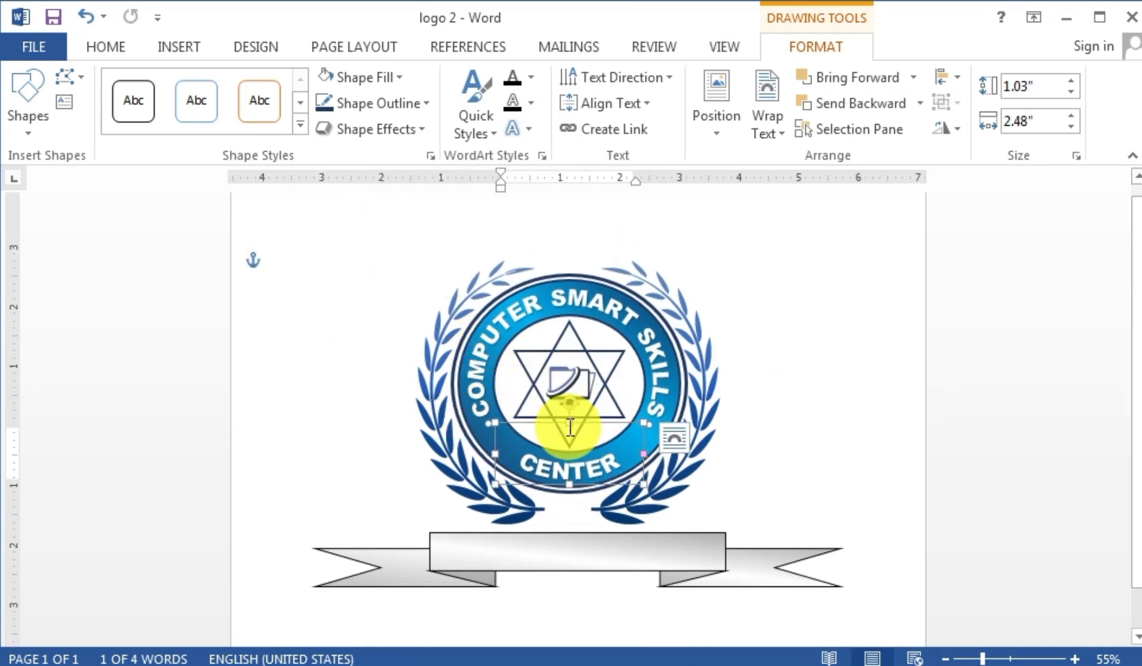
- Add spaces between the letters of CENTER to spread it along the arc
double_click(599, 468)
left_click(621, 455)
left_click(593, 456)
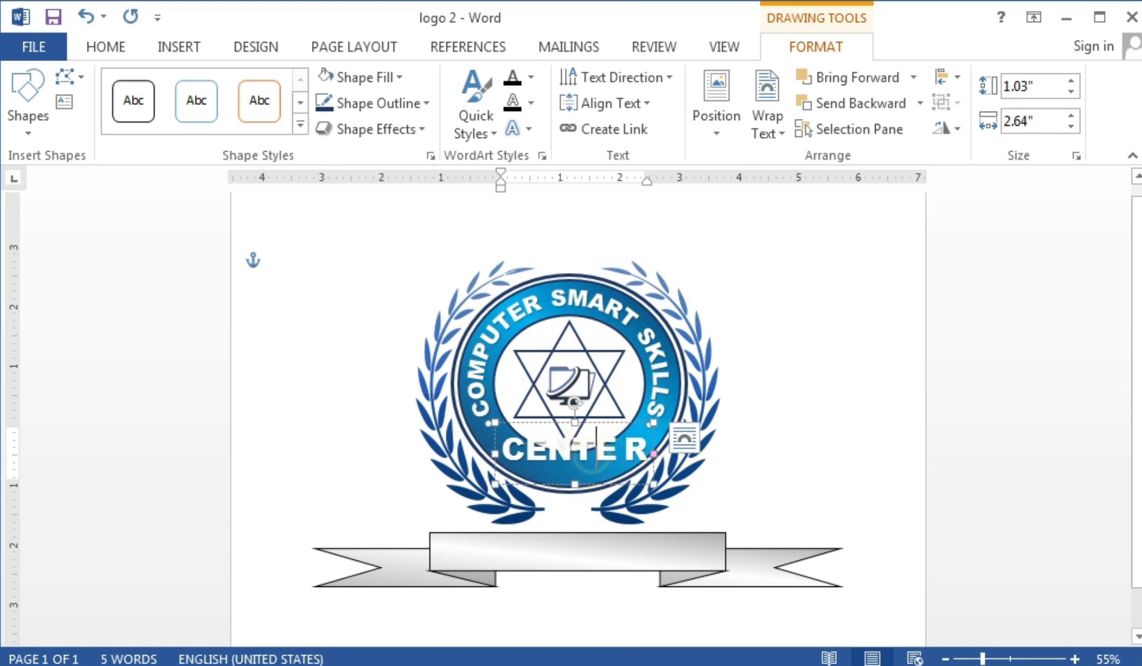
left_click(575, 456)
left_click(549, 455)
left_click(529, 455)
left_click(782, 388)
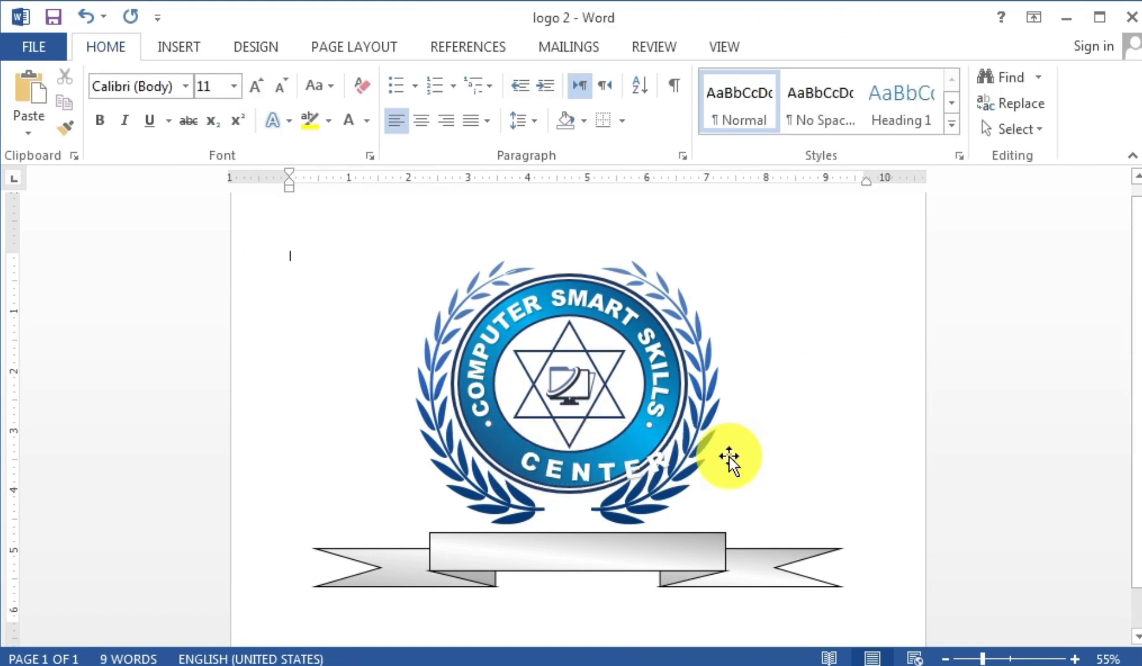
- Reposition and rotate CENTER so it sits evenly along the ring's bottom
left_click(602, 464)
mouse_move(571, 426)
left_mouse_down()
mouse_move(550, 408)
mouse_move(487, 418)
mouse_move(540, 389)
mouse_move(558, 401)
mouse_move(583, 390)
left_mouse_up()
left_click_drag(675, 487, 695, 478)
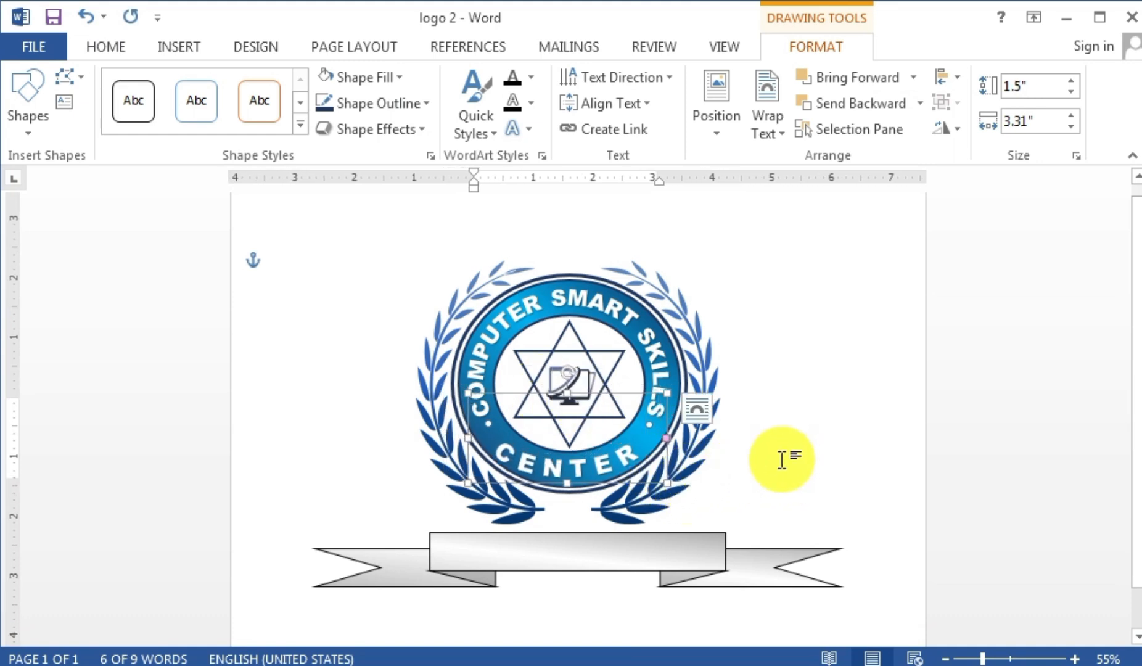
left_click_drag(571, 368, 570, 382)
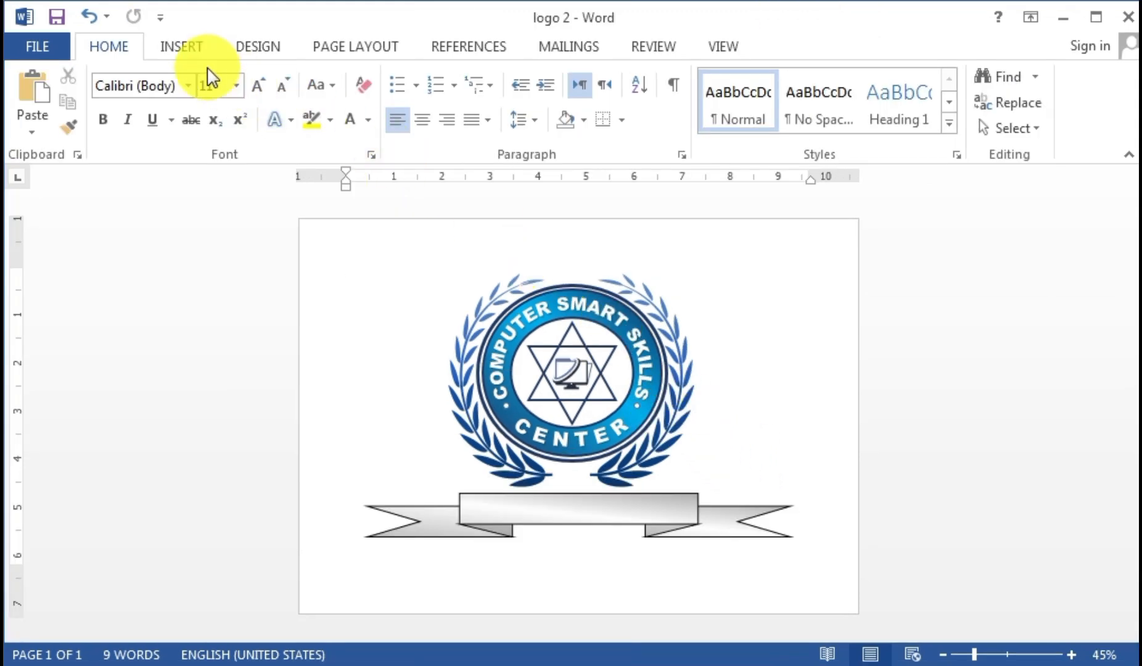
- Insert a WordArt box reading EDUCATION
left_click(179, 51)
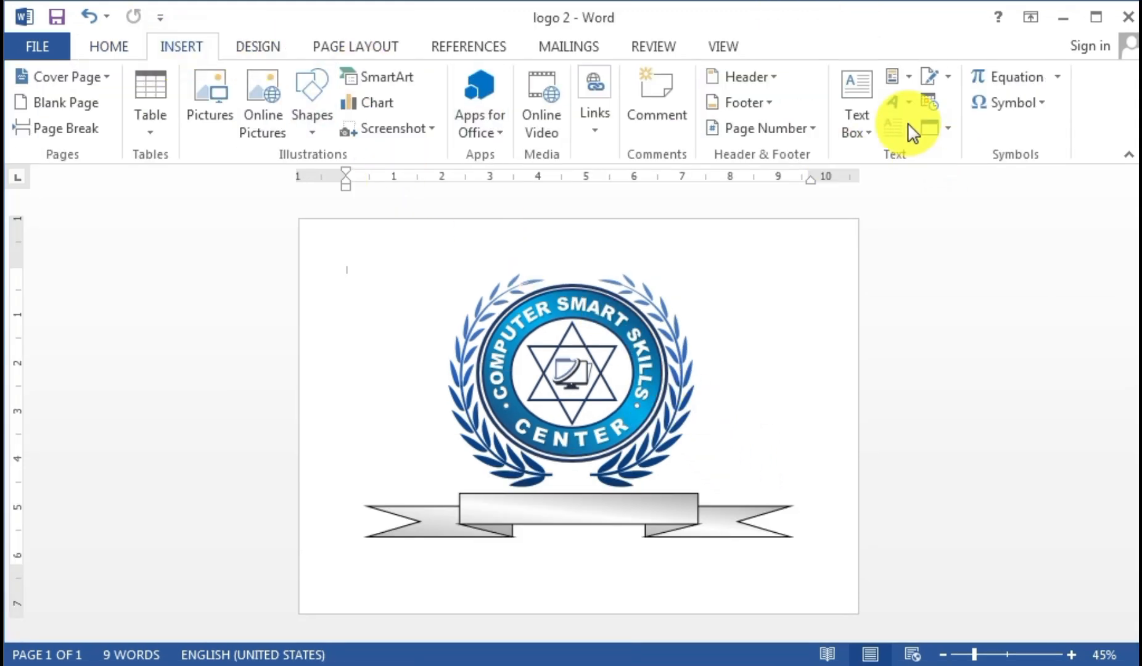
left_click(892, 104)
left_click(840, 155)
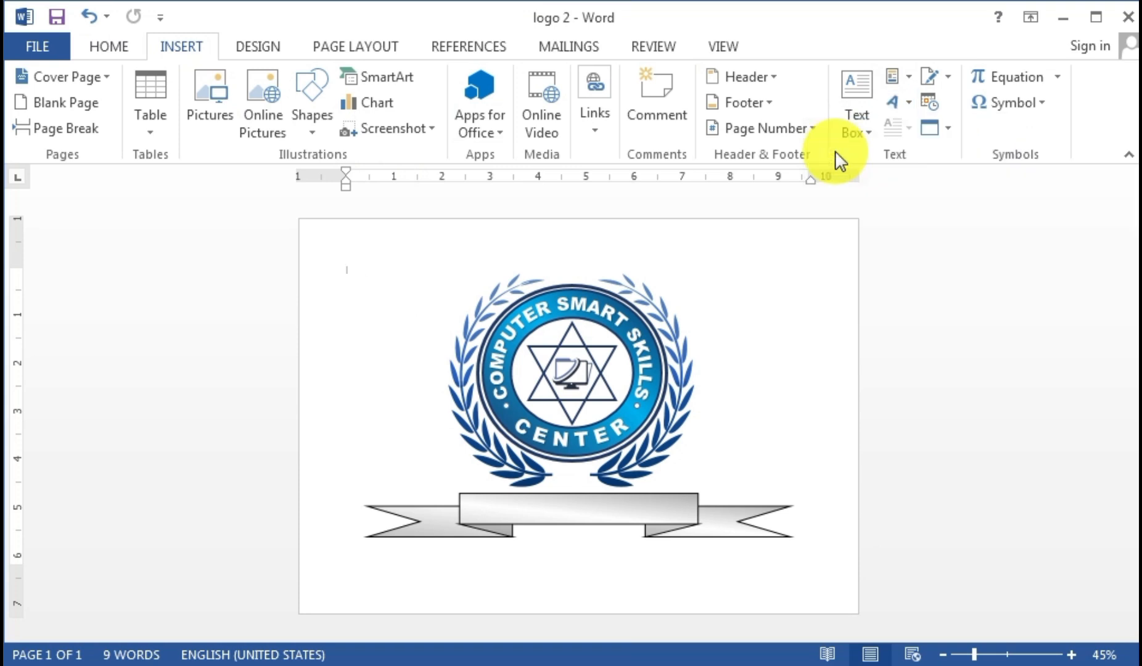
key("Delete")
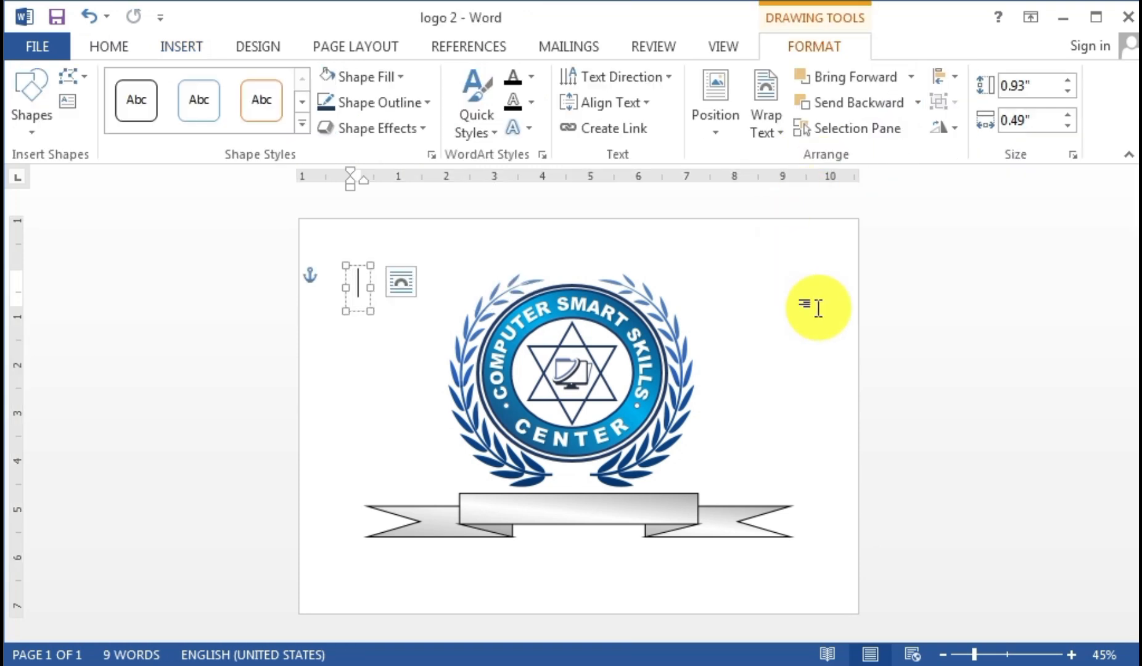
type("EDUCATION")
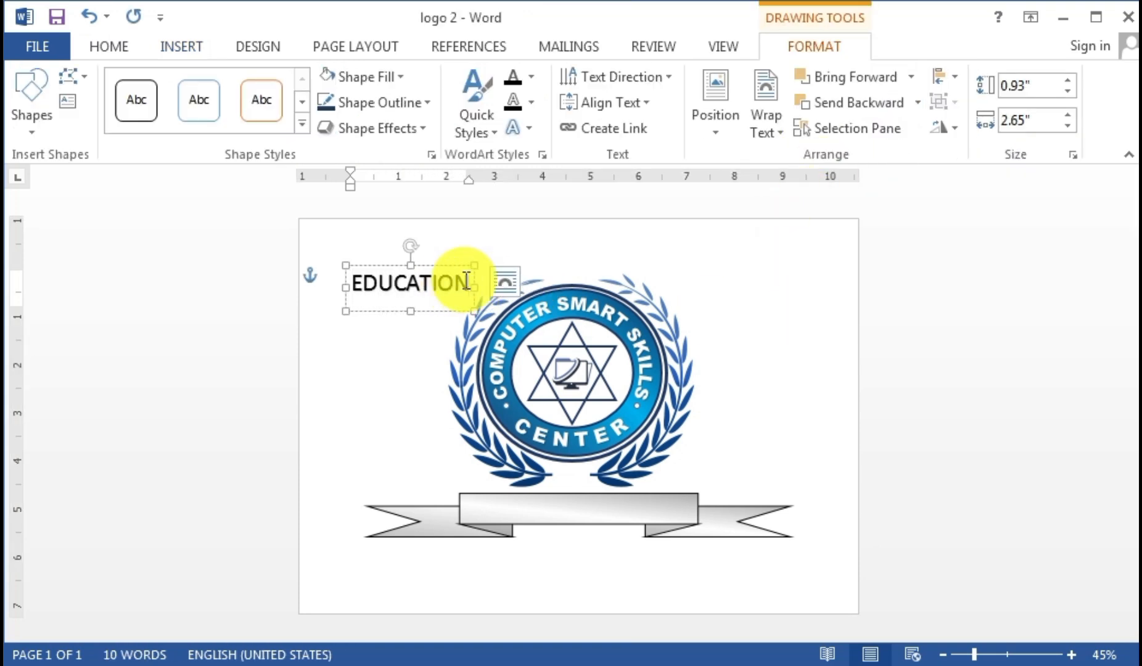
- Make EDUCATION white and move it onto the silver ribbon banner
left_click_drag(466, 282, 339, 276)
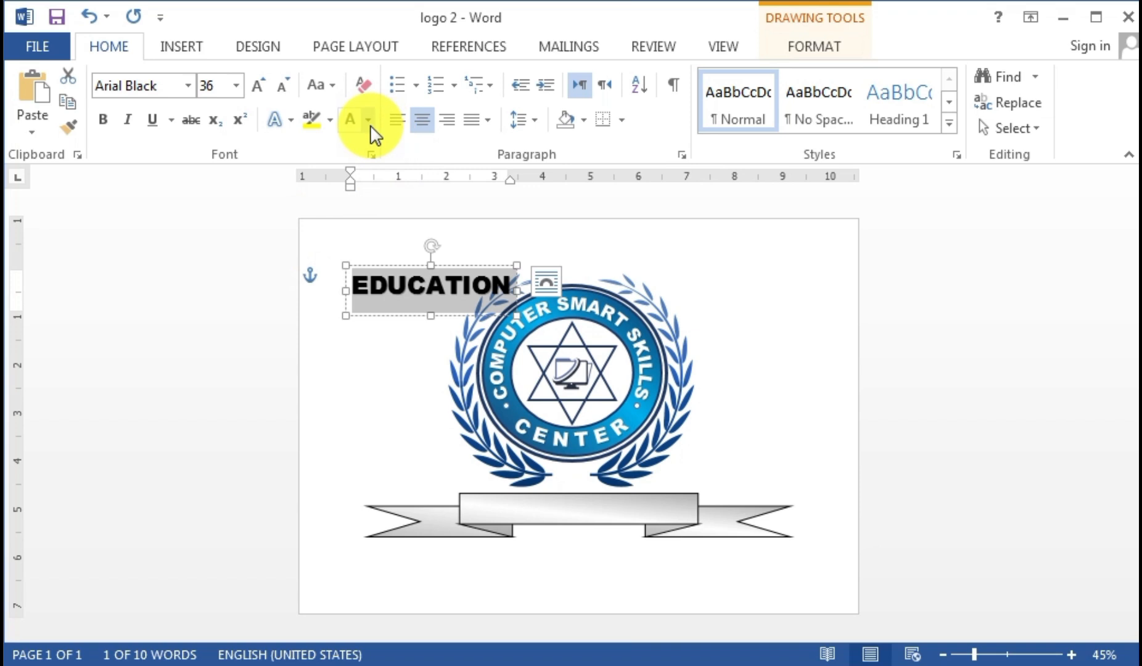
left_click(370, 125)
left_click(349, 198)
left_click_drag(431, 266, 573, 496)
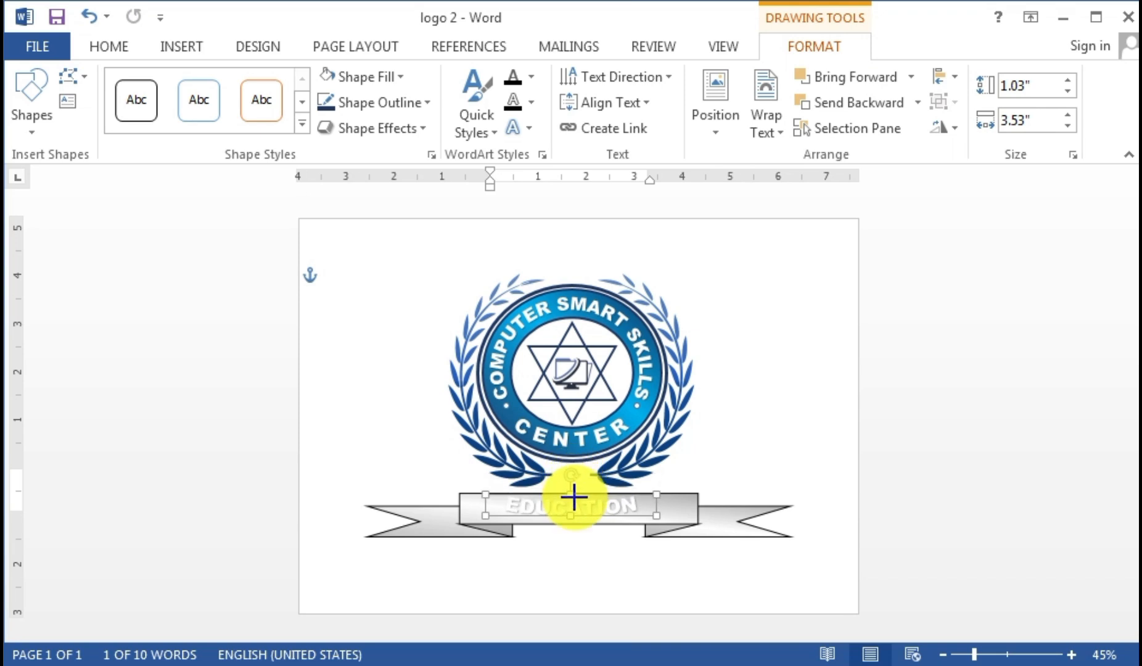
- Resize the EDUCATION box and change its lettering to black
mouse_move(657, 516)
left_mouse_down()
mouse_move(673, 521)
mouse_move(653, 519)
left_mouse_up()
left_click(636, 522)
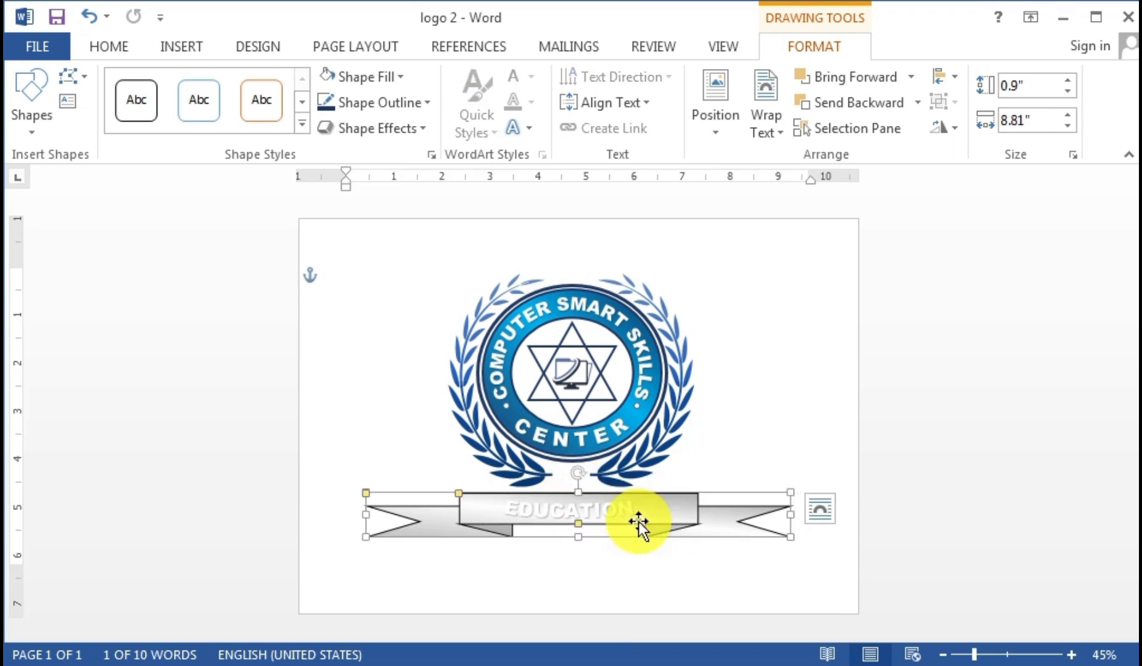
double_click(637, 522)
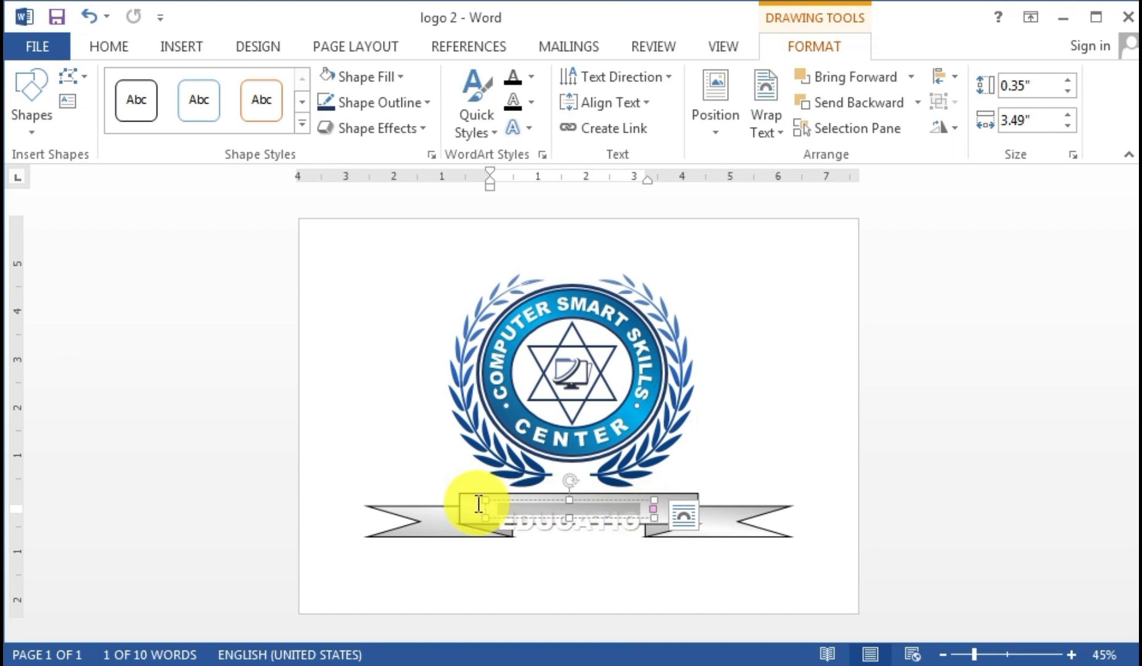
left_click(118, 48)
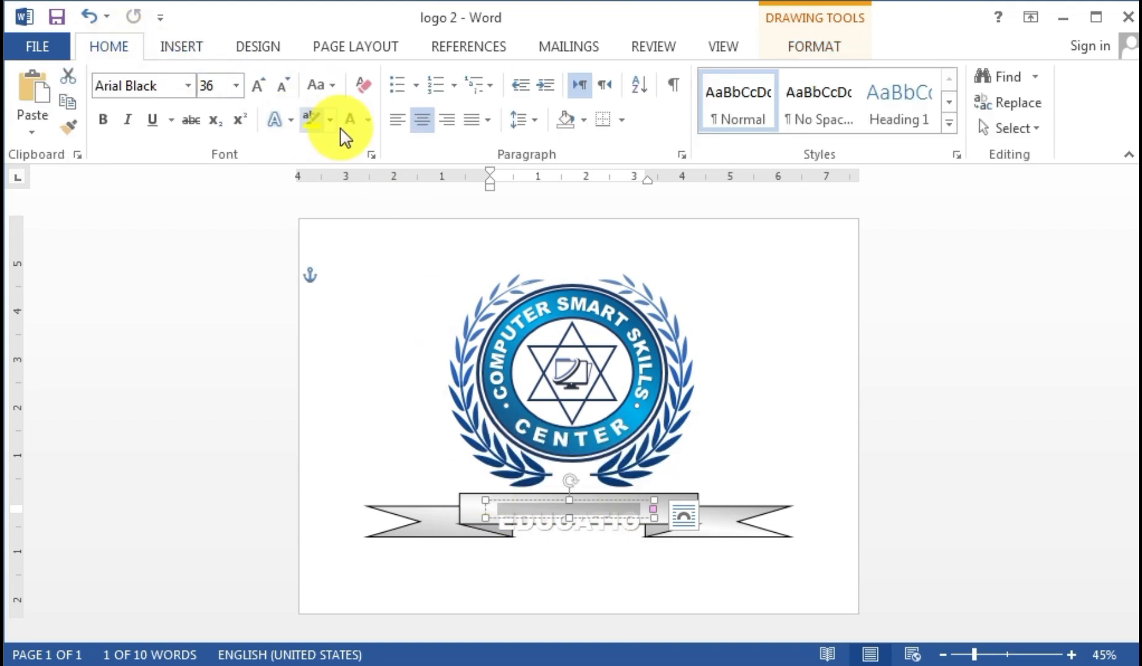
left_click(370, 126)
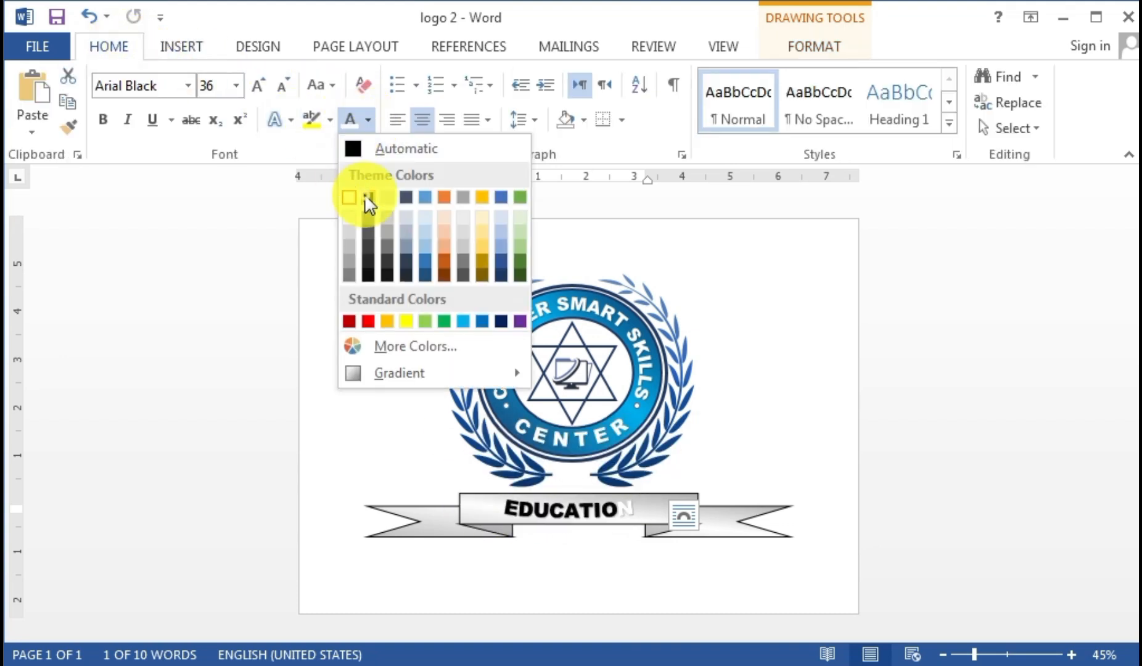
left_click(363, 194)
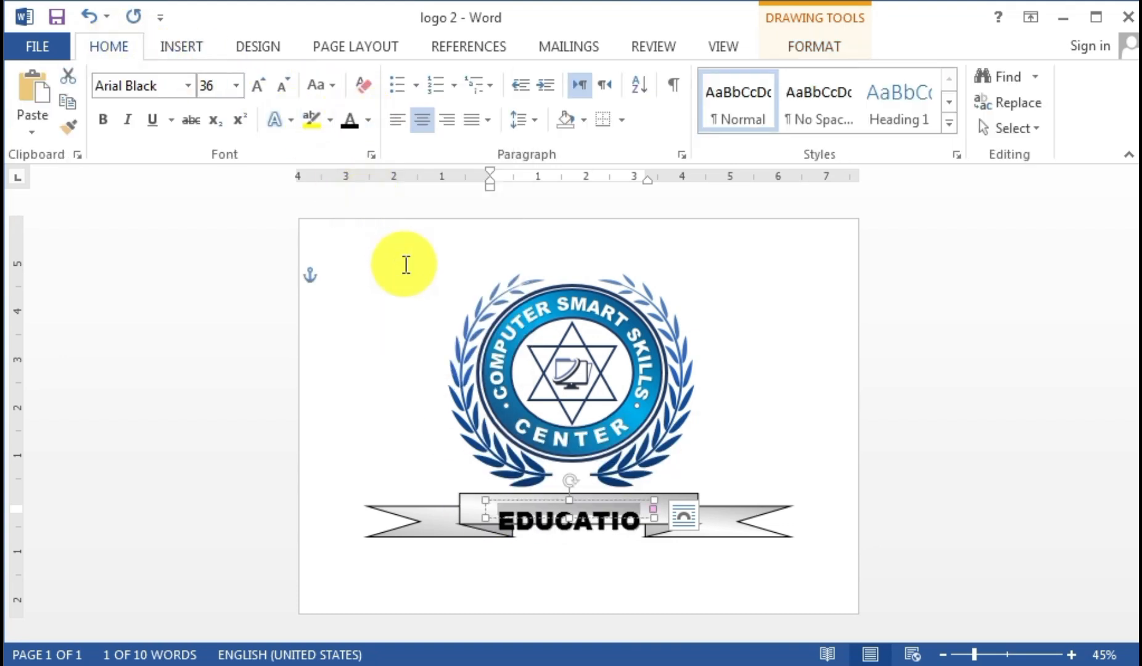
- Settle EDUCATION at 36 pt, widen its box and nudge it onto the banner
left_click(261, 90)
left_click(262, 89)
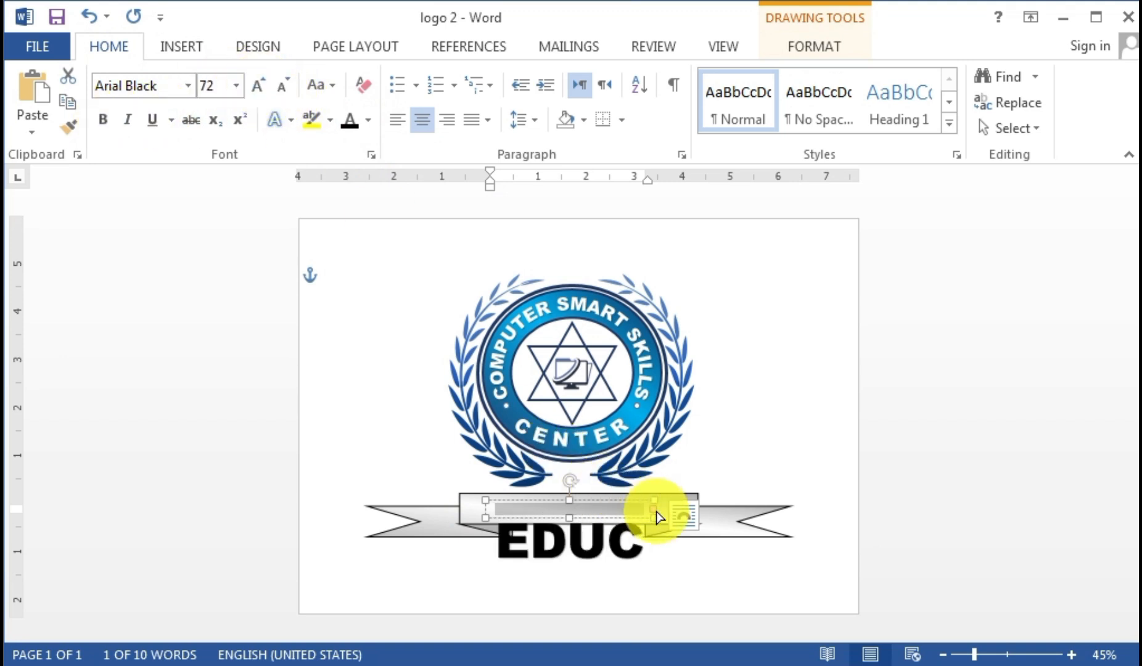
left_click_drag(656, 515, 802, 537)
left_click_drag(844, 490, 364, 381)
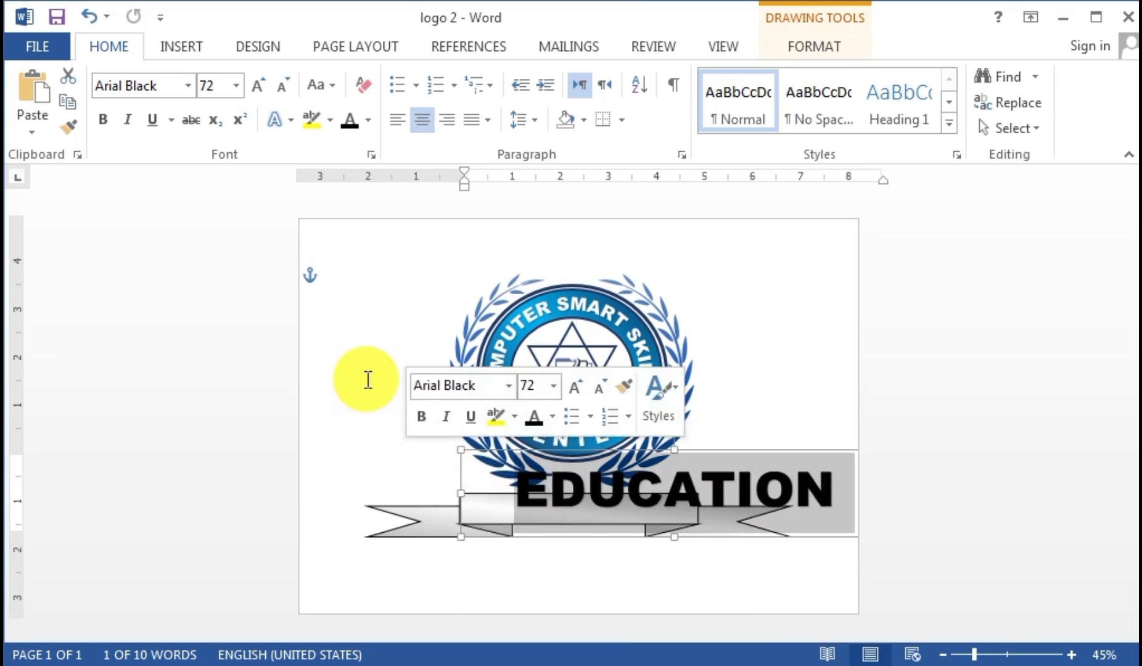
left_click(287, 91)
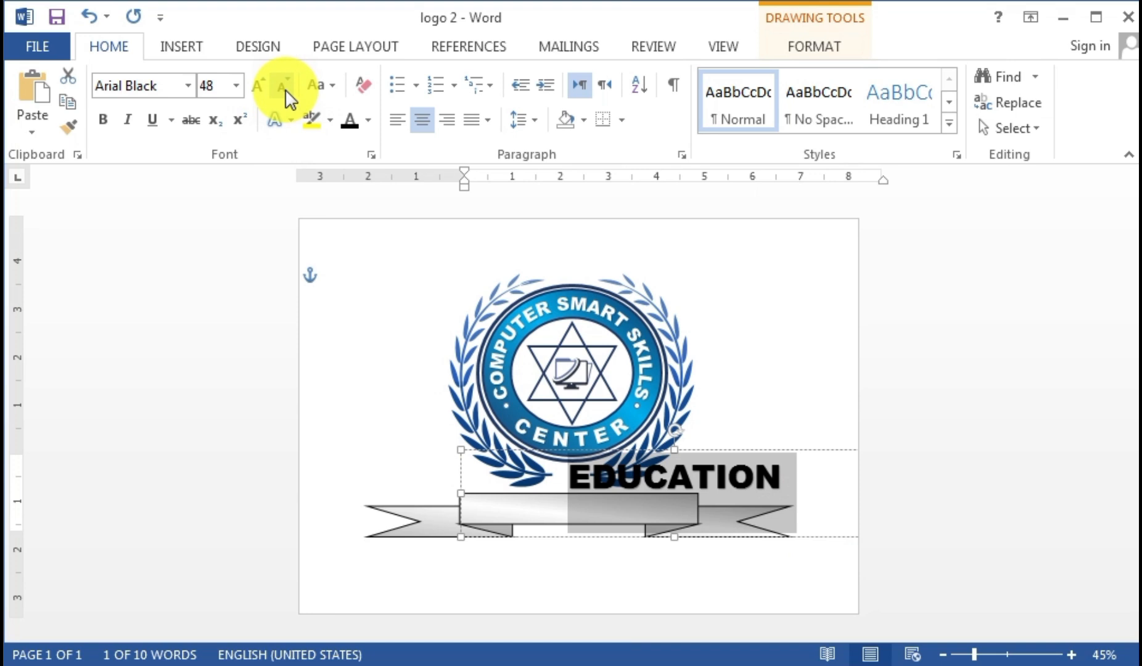
left_click(286, 92)
left_click_drag(805, 449, 705, 499)
key("Down")
key("Down")
key("Down")
key("Down")
key("Down")
key("Down")
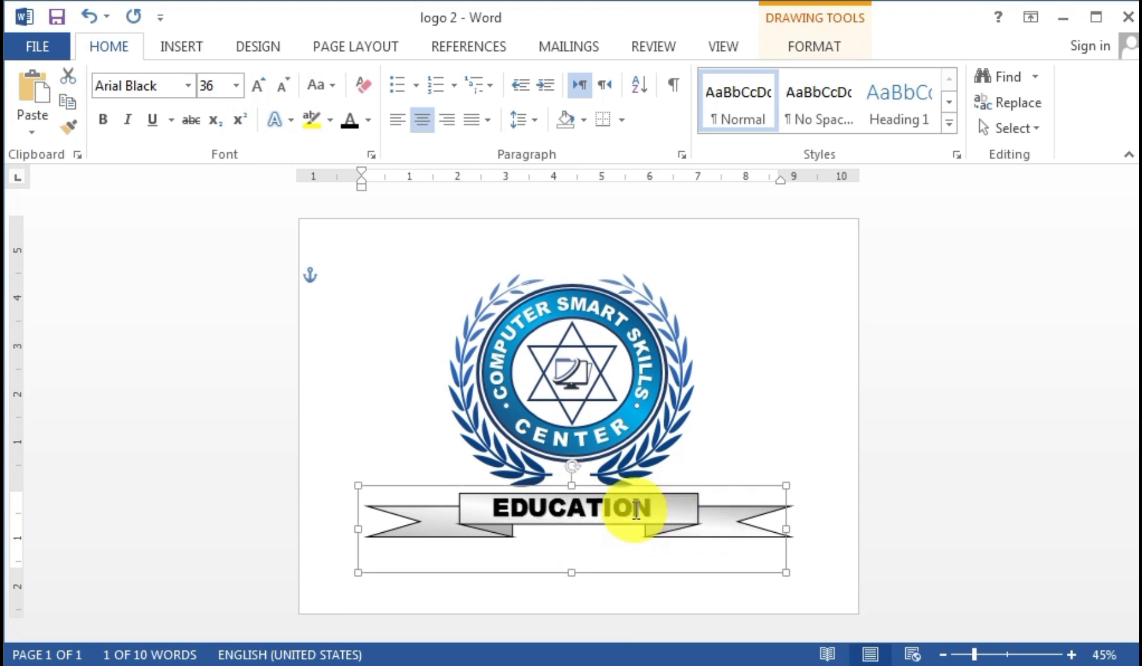
- Select EDUCATION and bring up the font list to choose a new typeface
left_click_drag(635, 511, 387, 489)
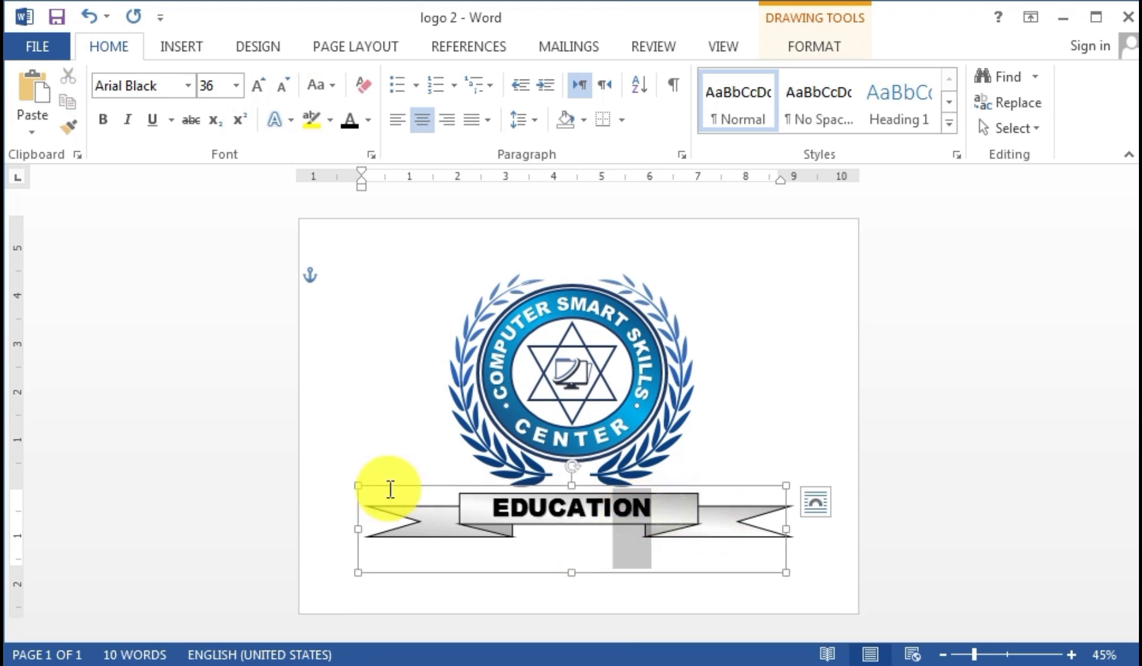
left_click(186, 92)
left_click(187, 87)
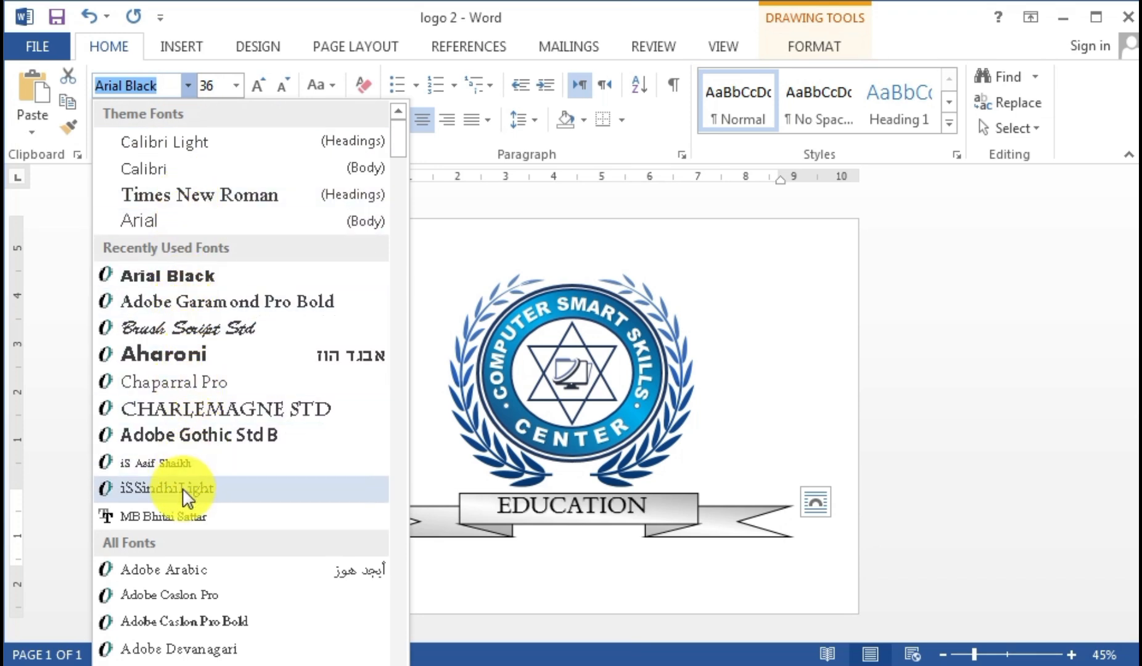
- Apply Adobe Garamond Pro Bold to EDUCATION and grow it to 48 pt
scroll(184, 492, "down", 3)
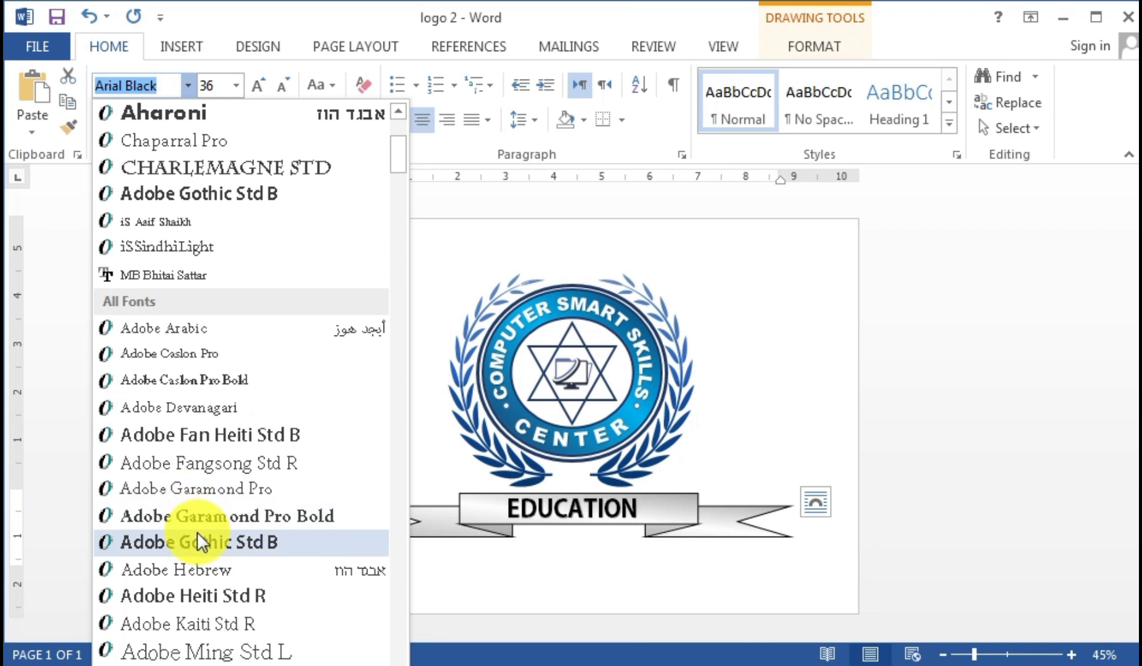
left_click(199, 520)
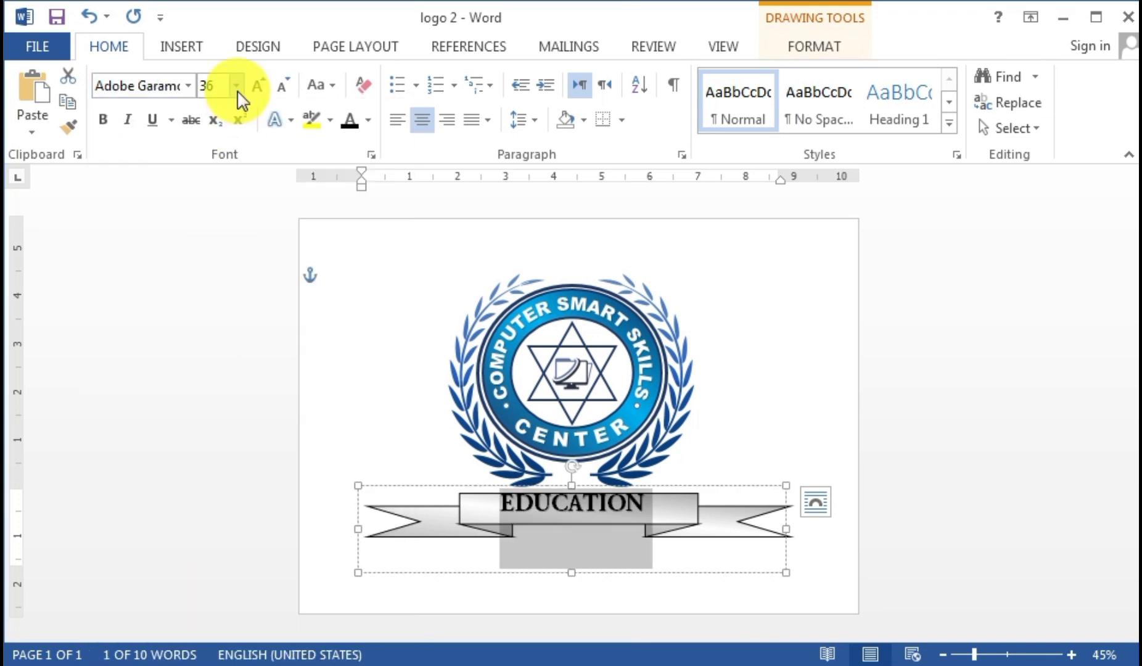
left_click(258, 88)
left_click(770, 402)
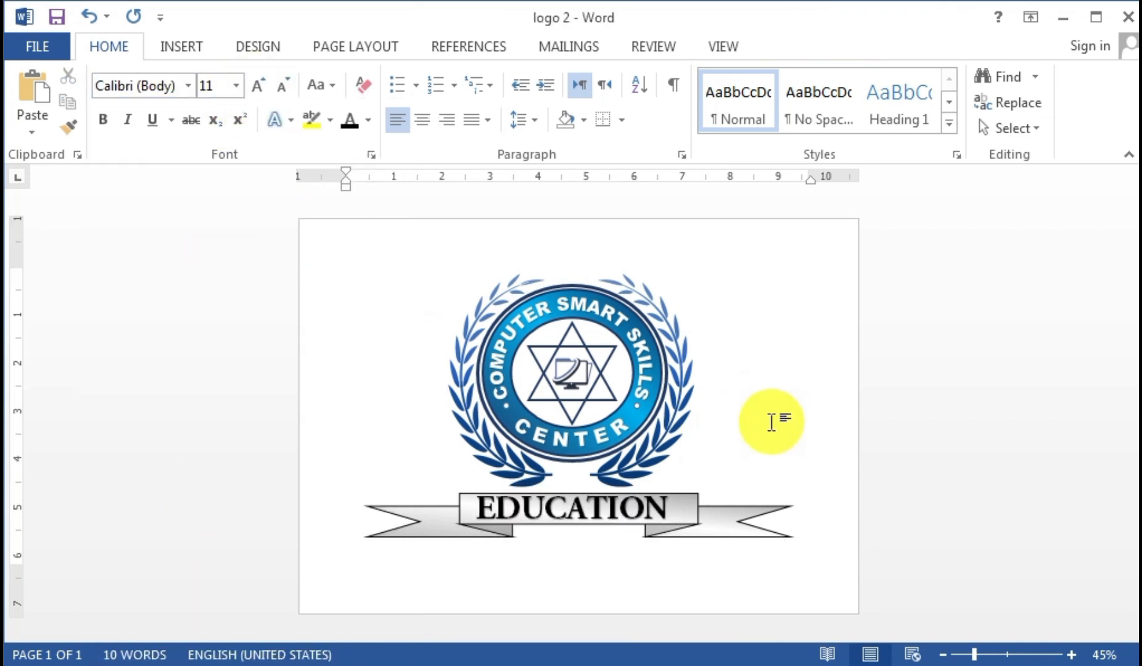